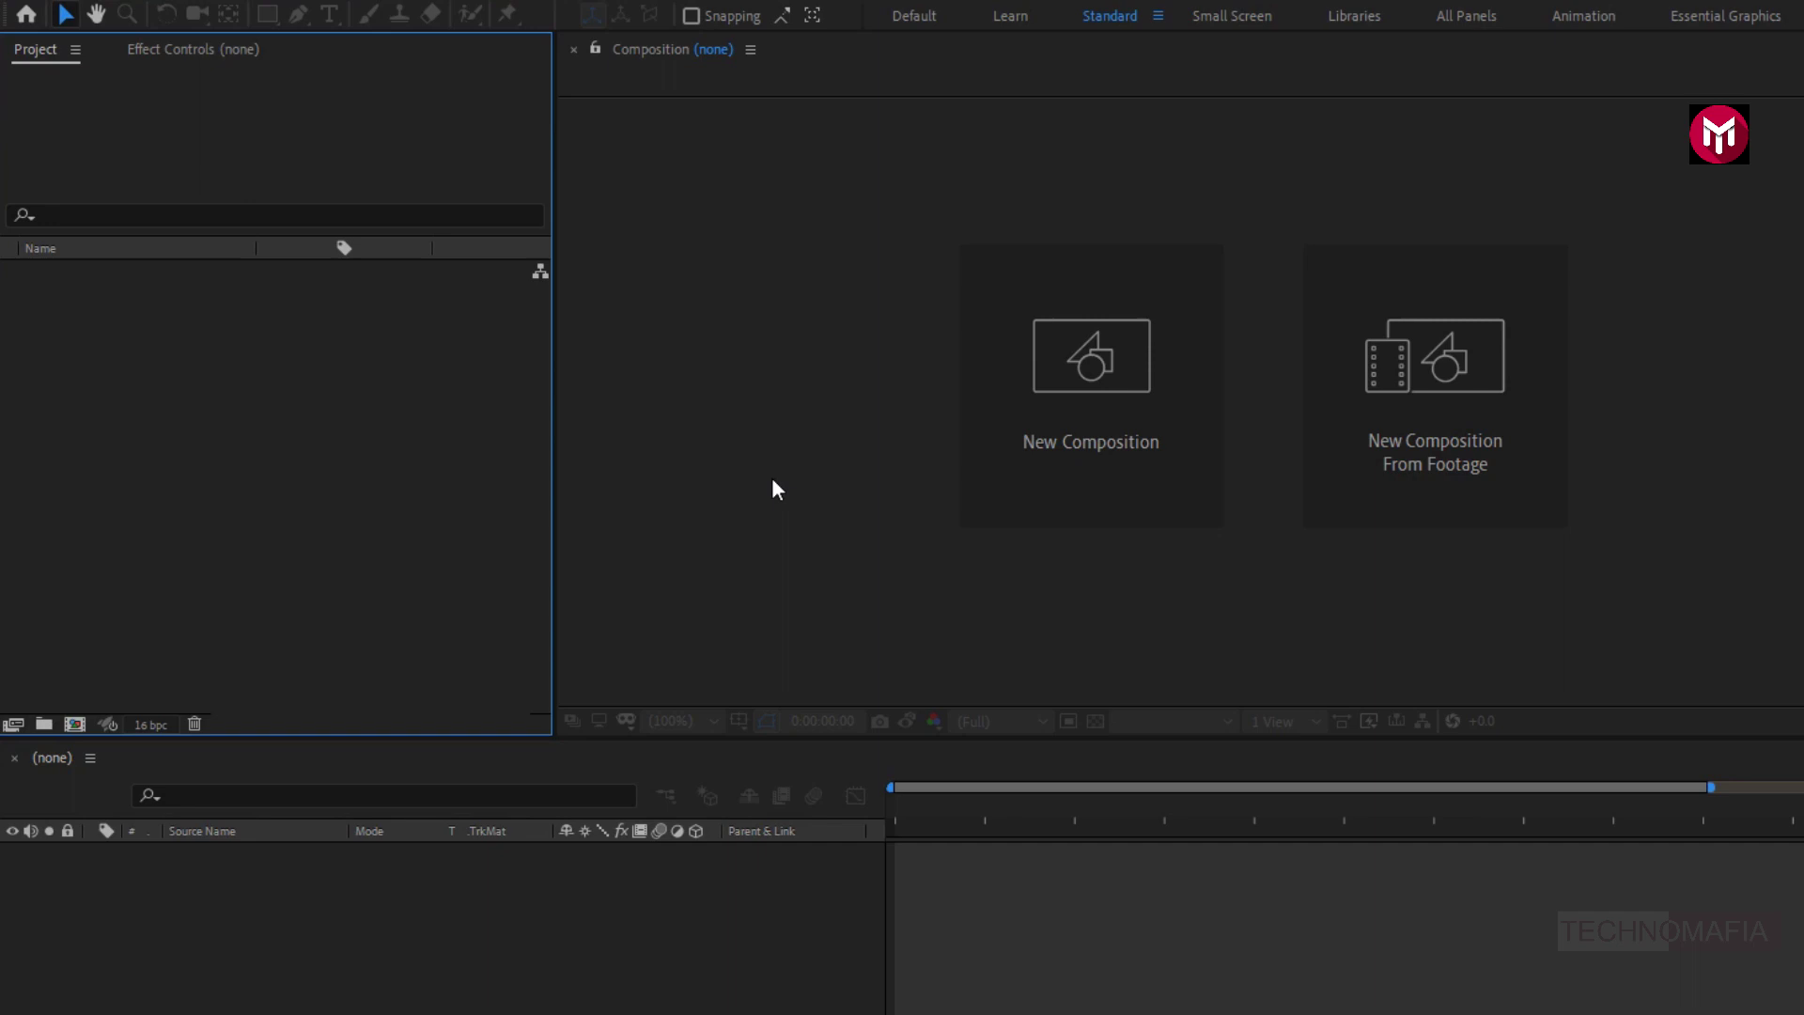
Create a 1920x1080, 30 fps composition named Snowfall with a 0:00:10:00 duration
{"action": "left_click", "coordinate": [1067, 393]}
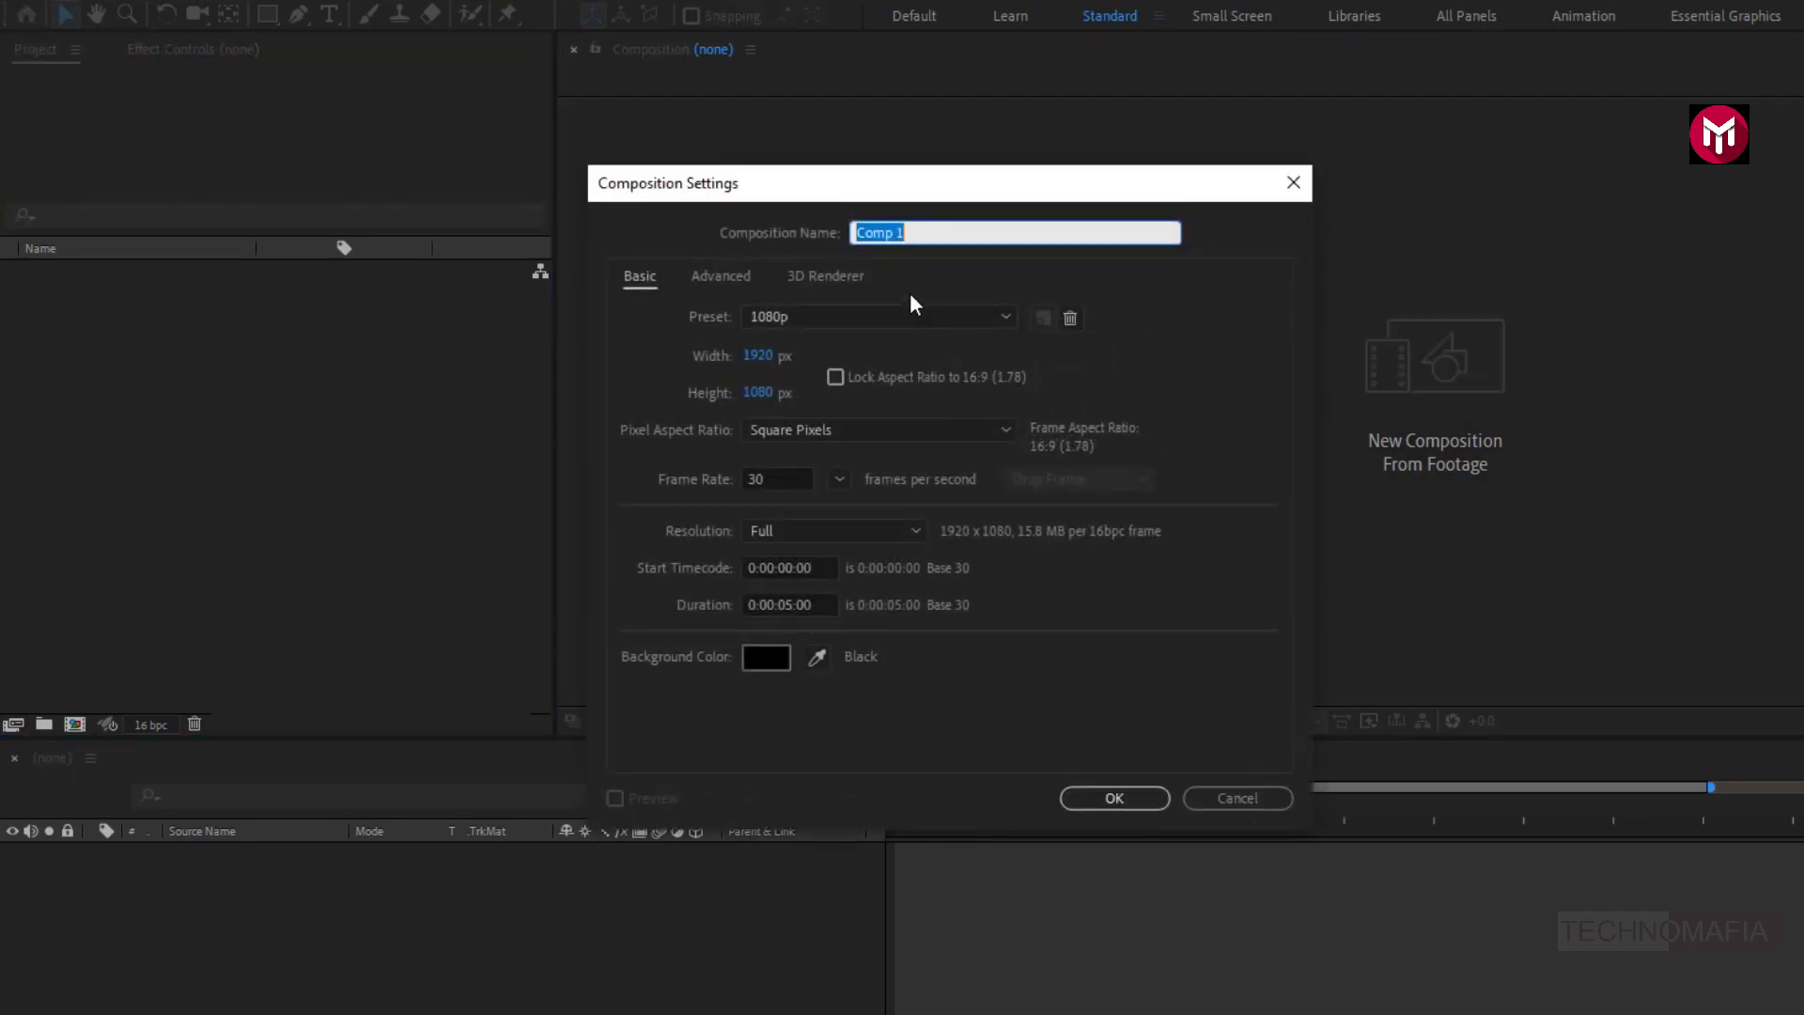
{"action": "type", "text": "Snowfall"}
{"action": "left_click", "coordinate": [783, 604]}
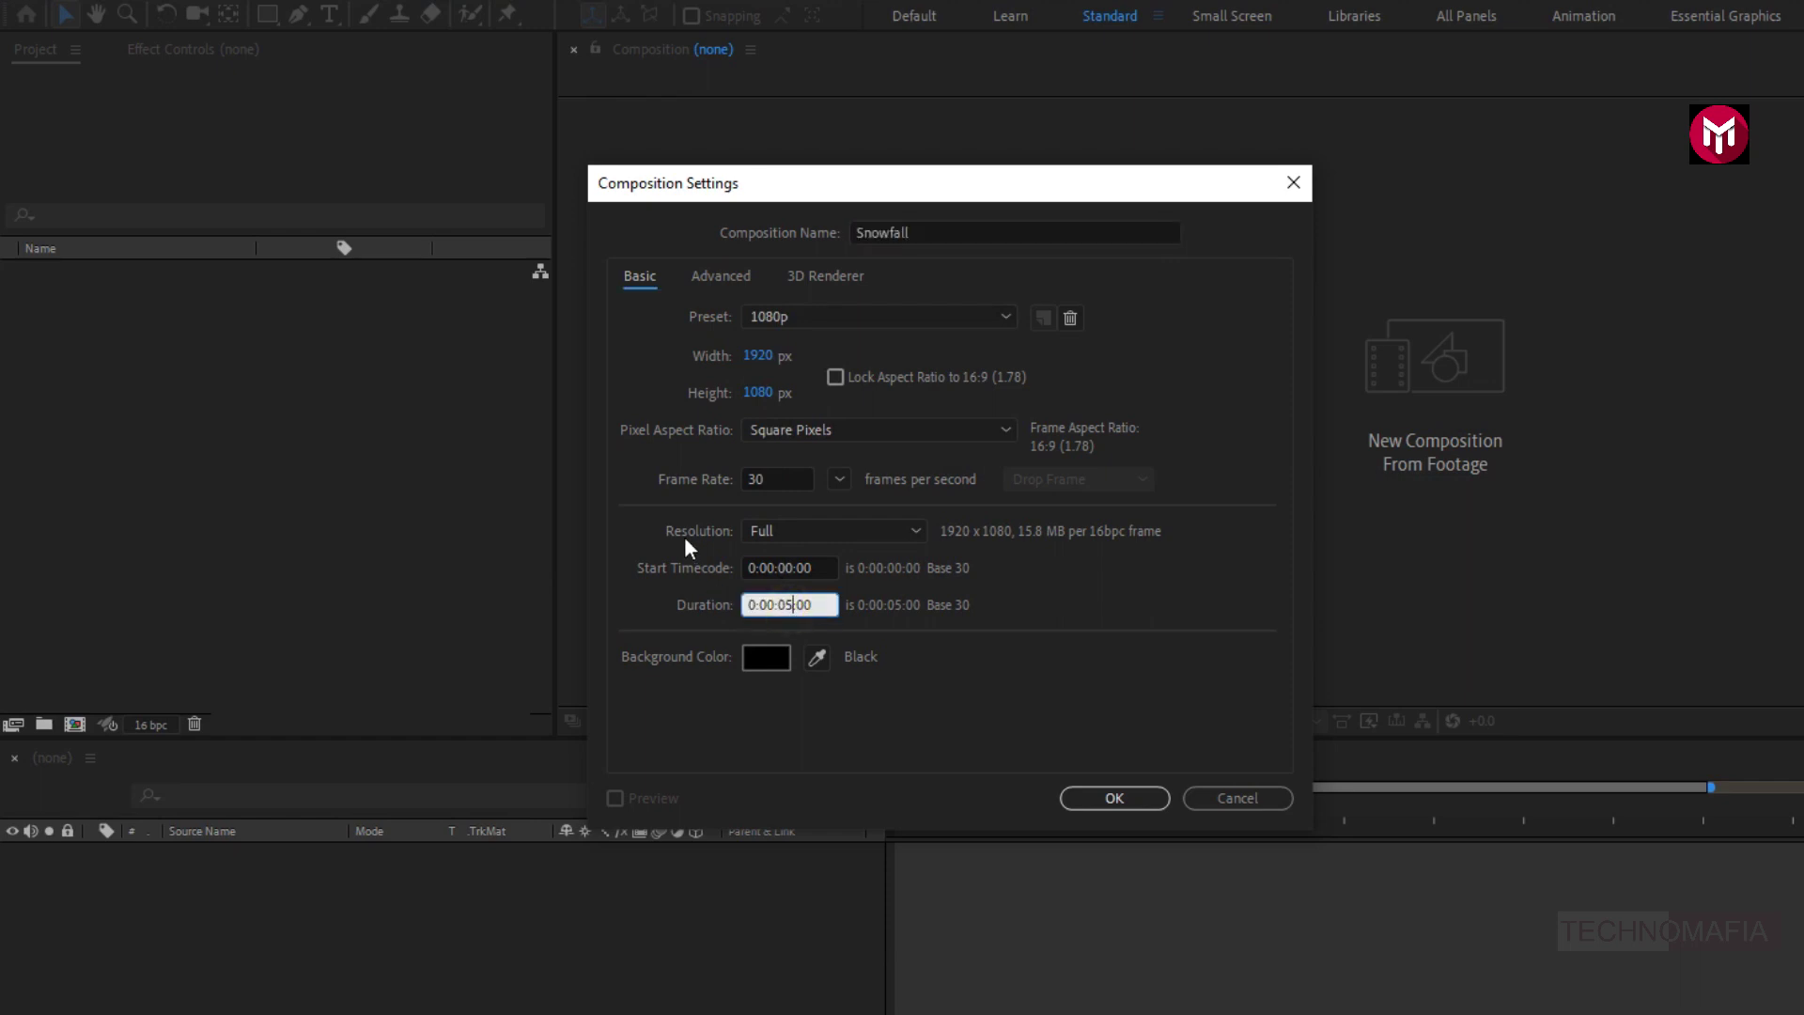
{"action": "key", "text": "BackSpace"}
{"action": "key", "text": "BackSpace"}
{"action": "type", "text": "10"}
{"action": "left_click", "coordinate": [1107, 795]}
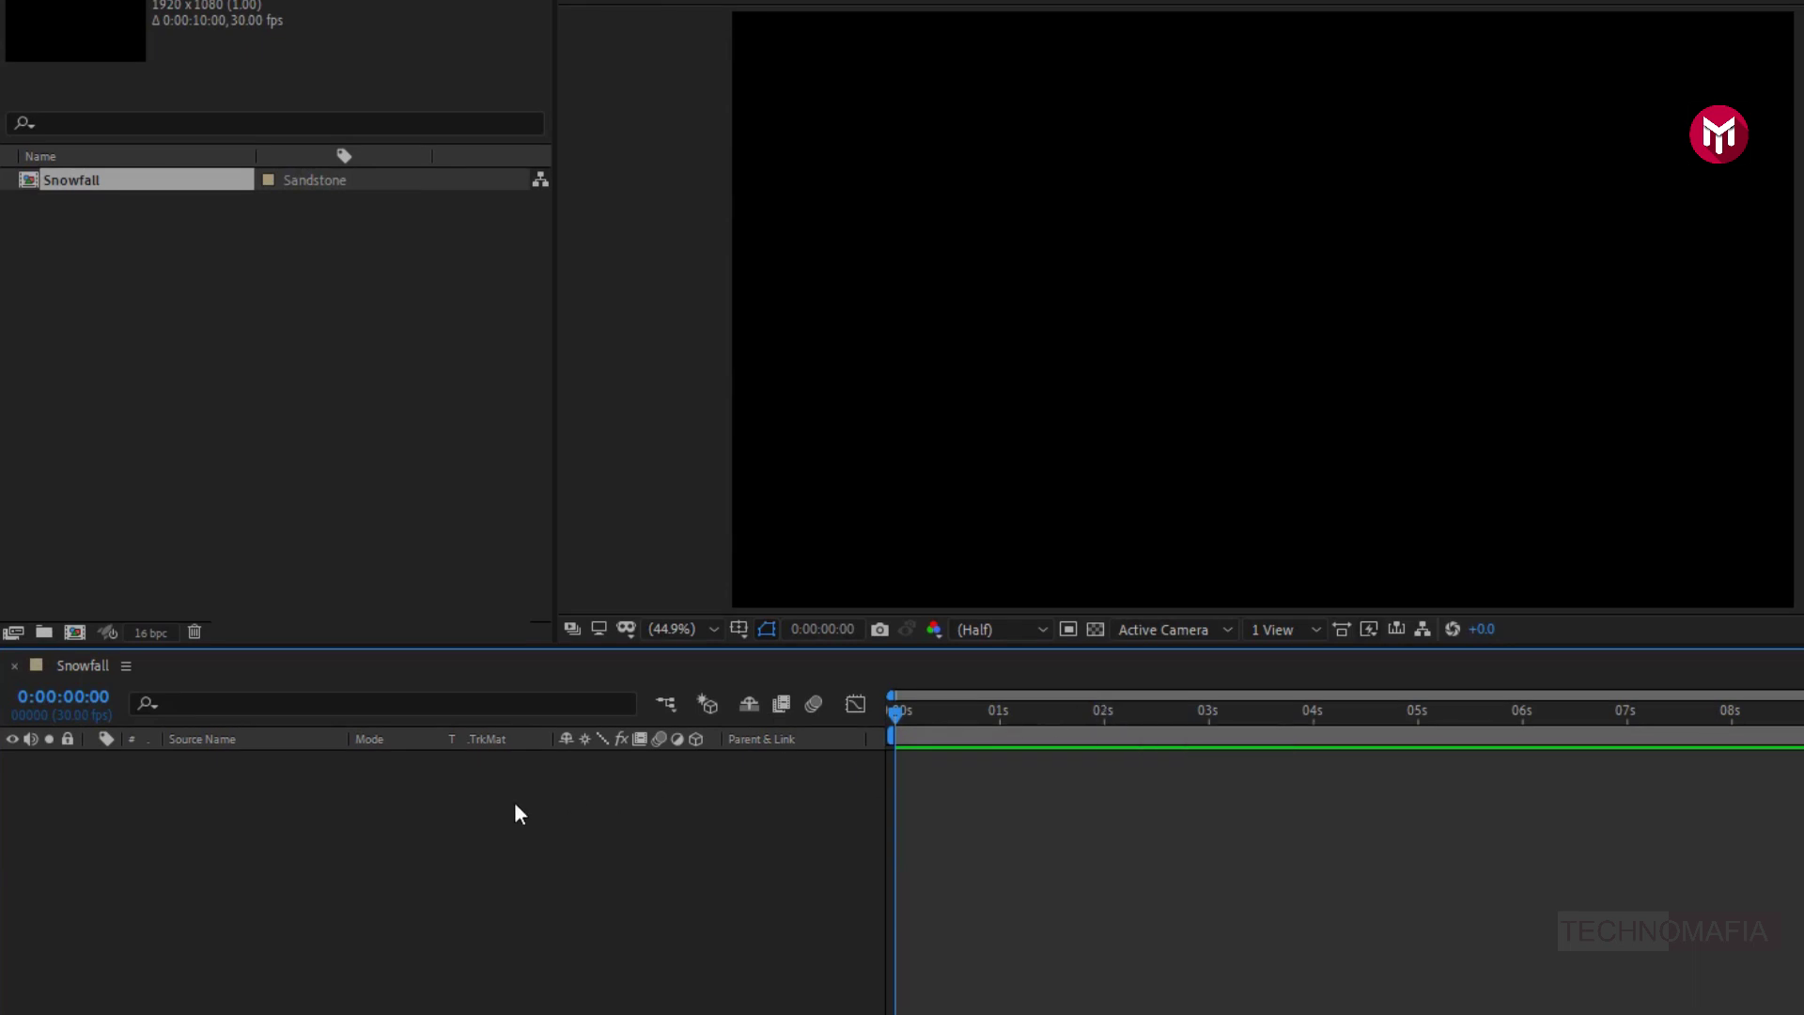
Add a new full-frame solid layer named Snow to the timeline
{"action": "right_click", "coordinate": [281, 819]}
{"action": "mouse_move", "coordinate": [479, 838]}
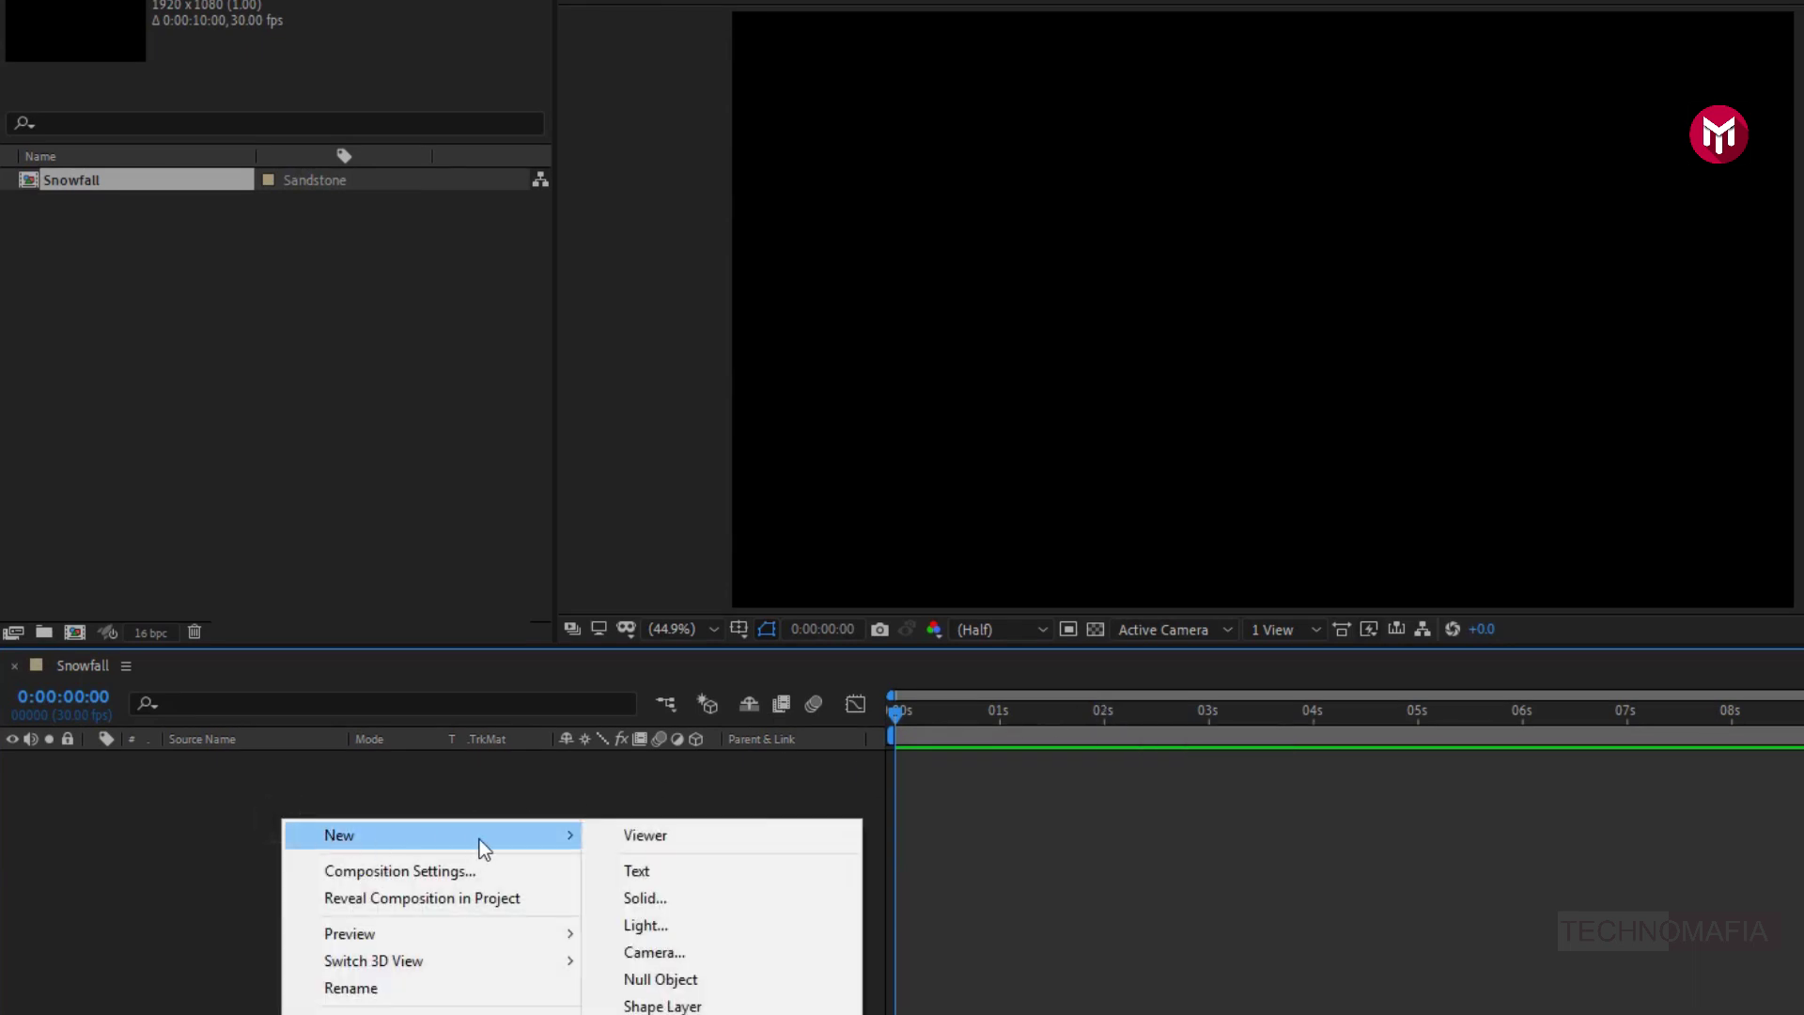
{"action": "left_click", "coordinate": [692, 904]}
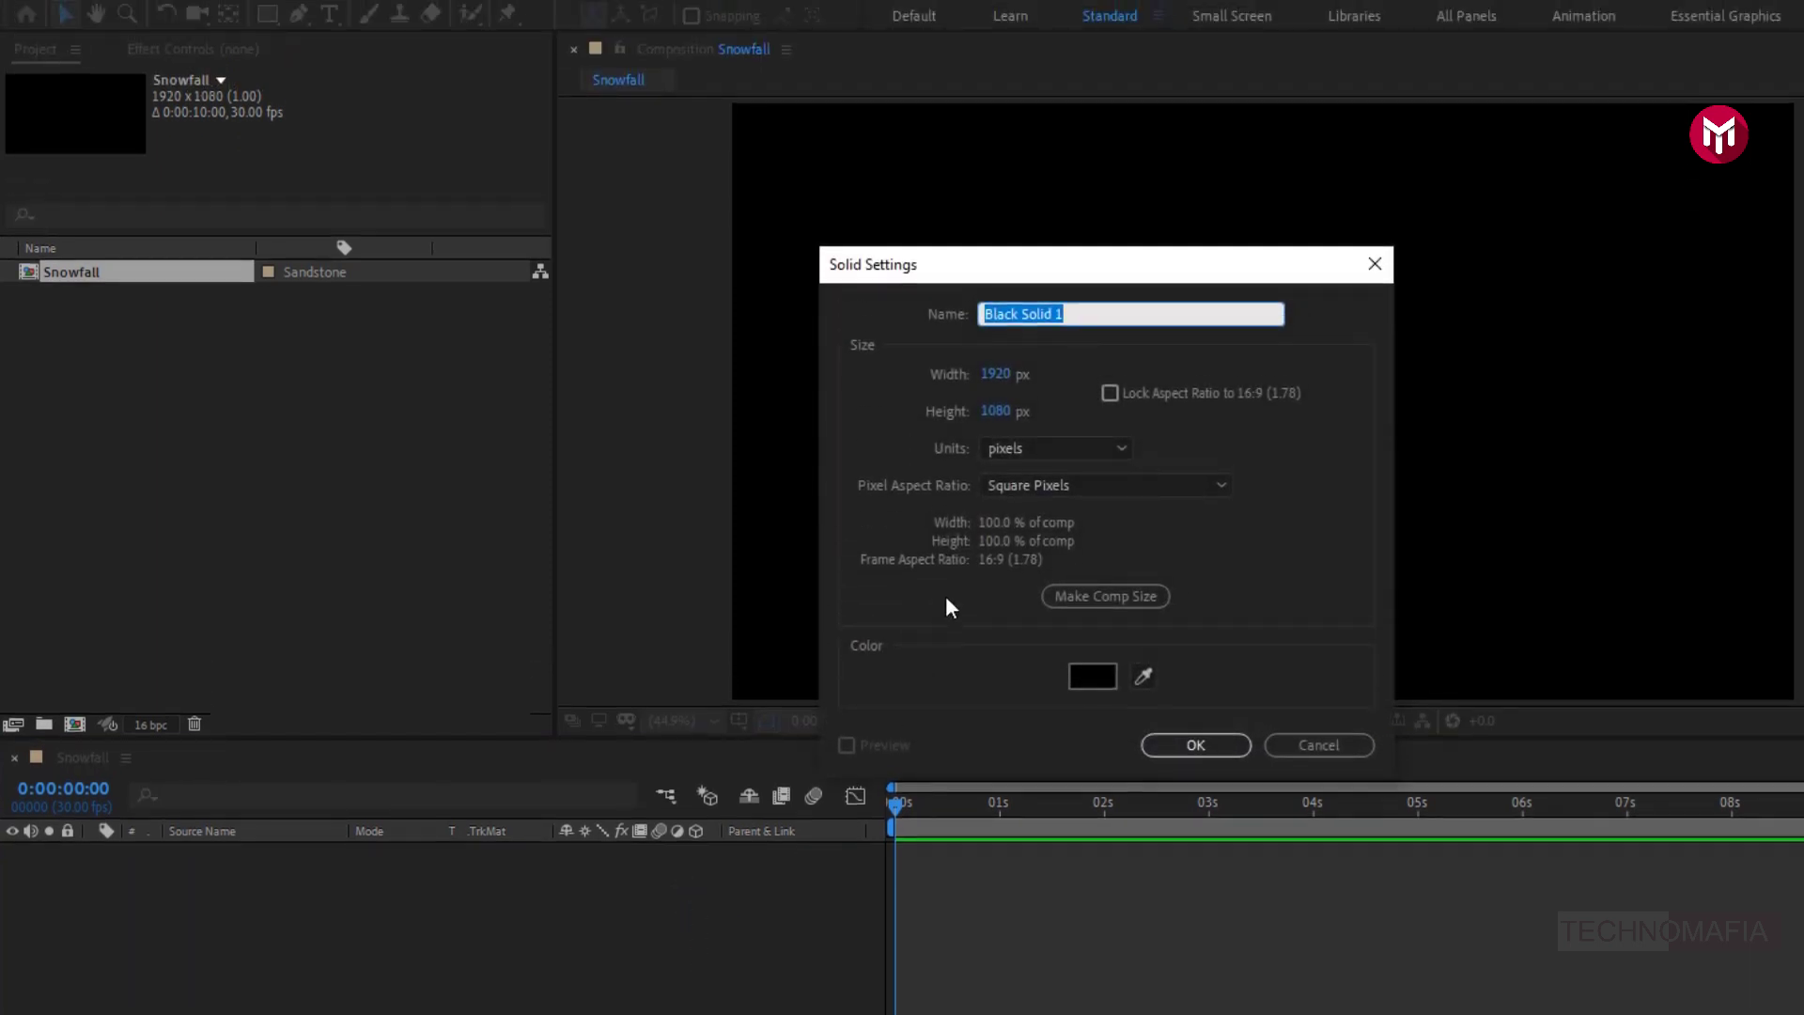
{"action": "type", "text": "Snow"}
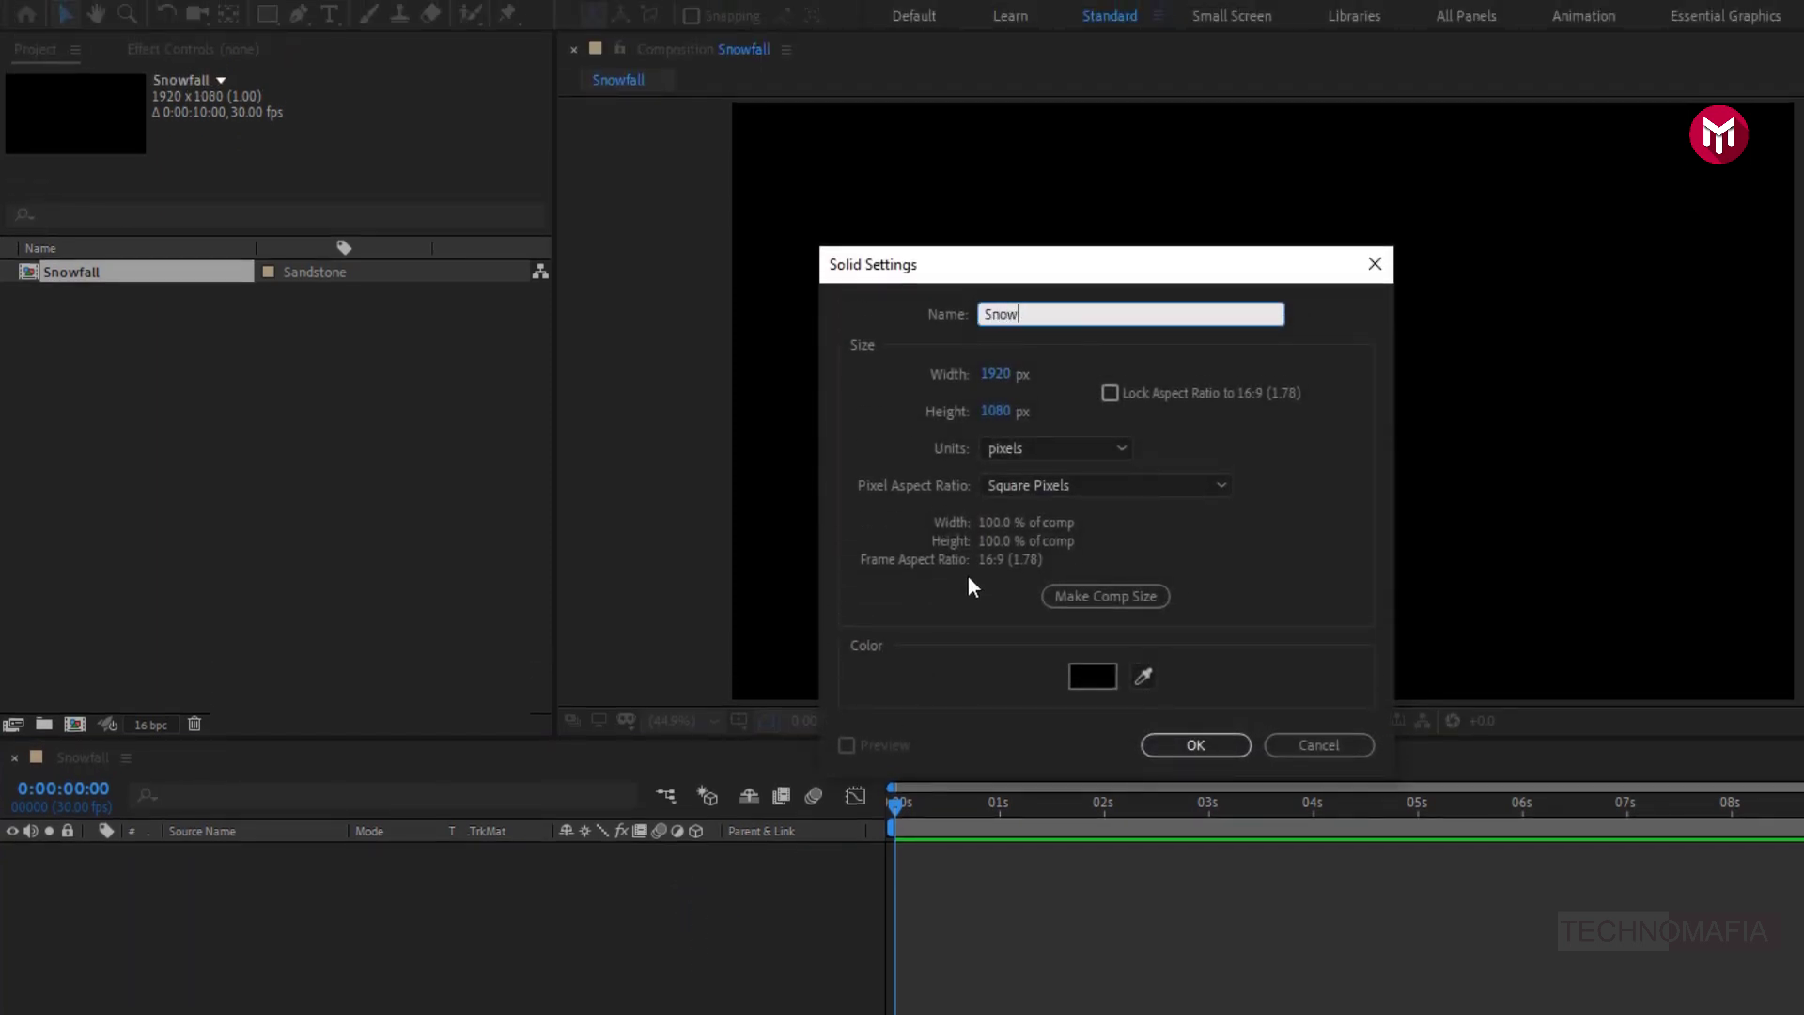
{"action": "left_click", "coordinate": [1194, 745]}
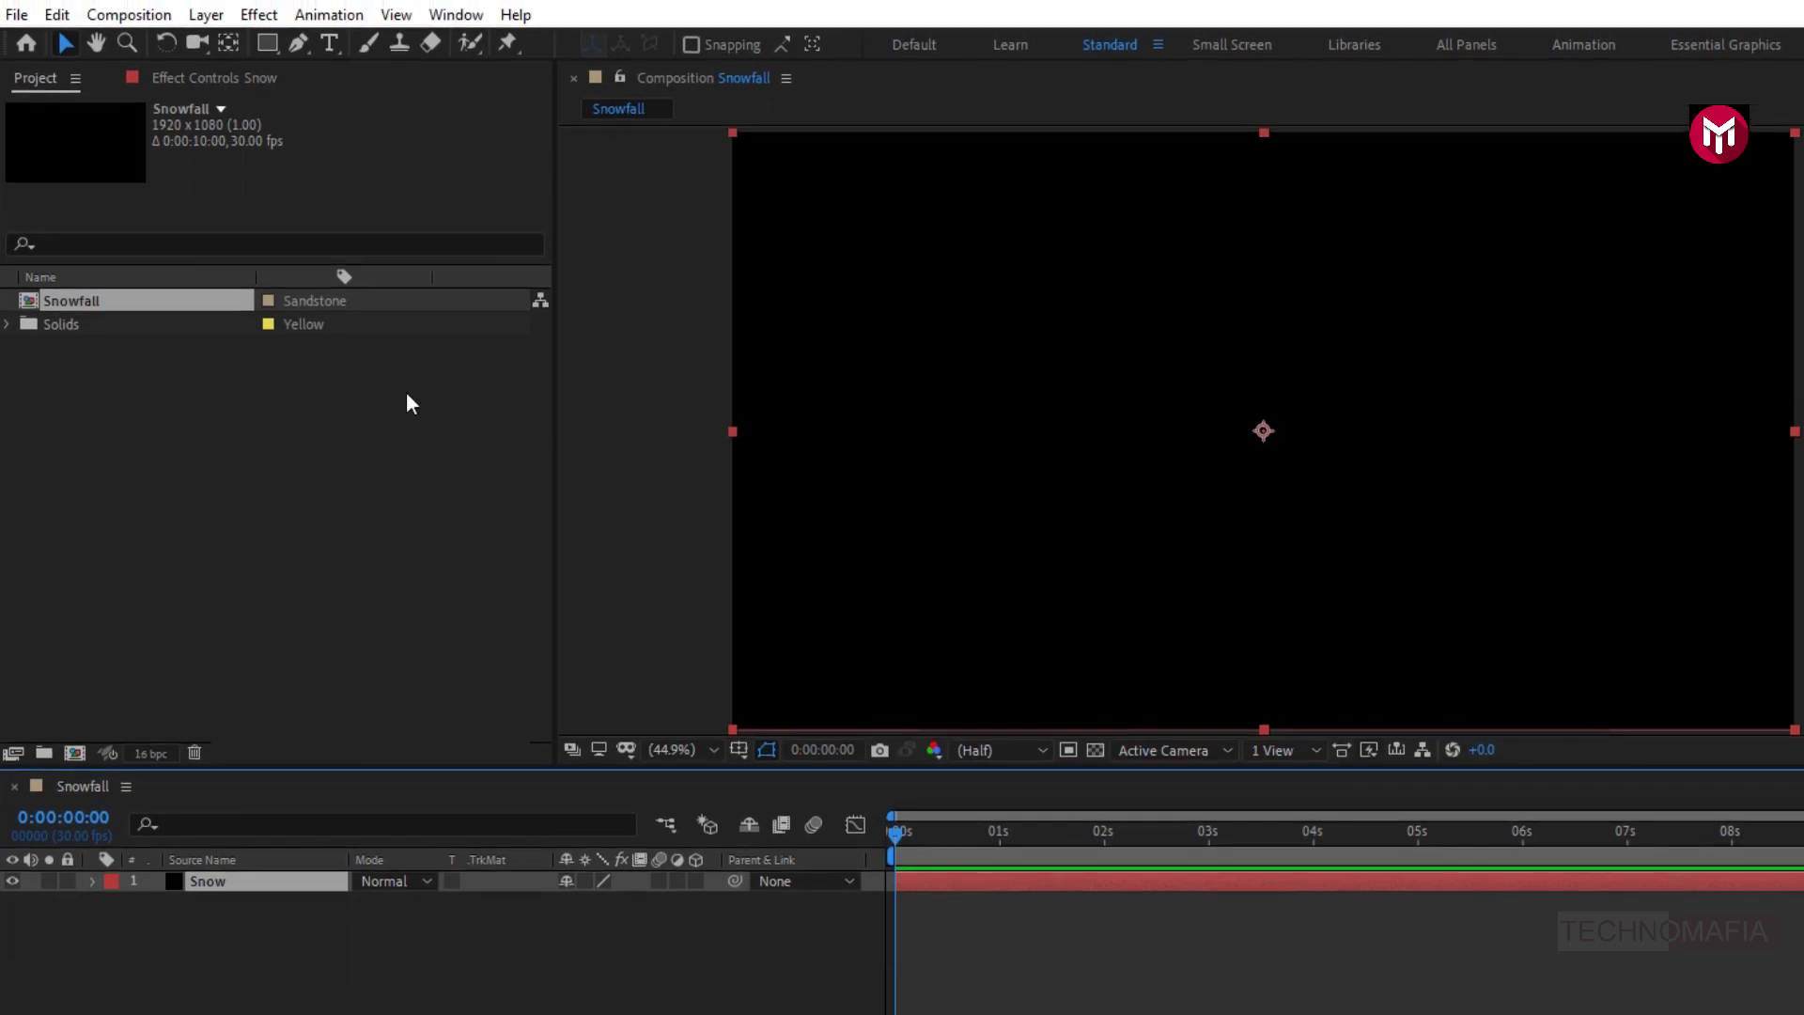
Apply RG Trapcode Particular to the Snow layer
{"action": "left_click", "coordinate": [259, 14]}
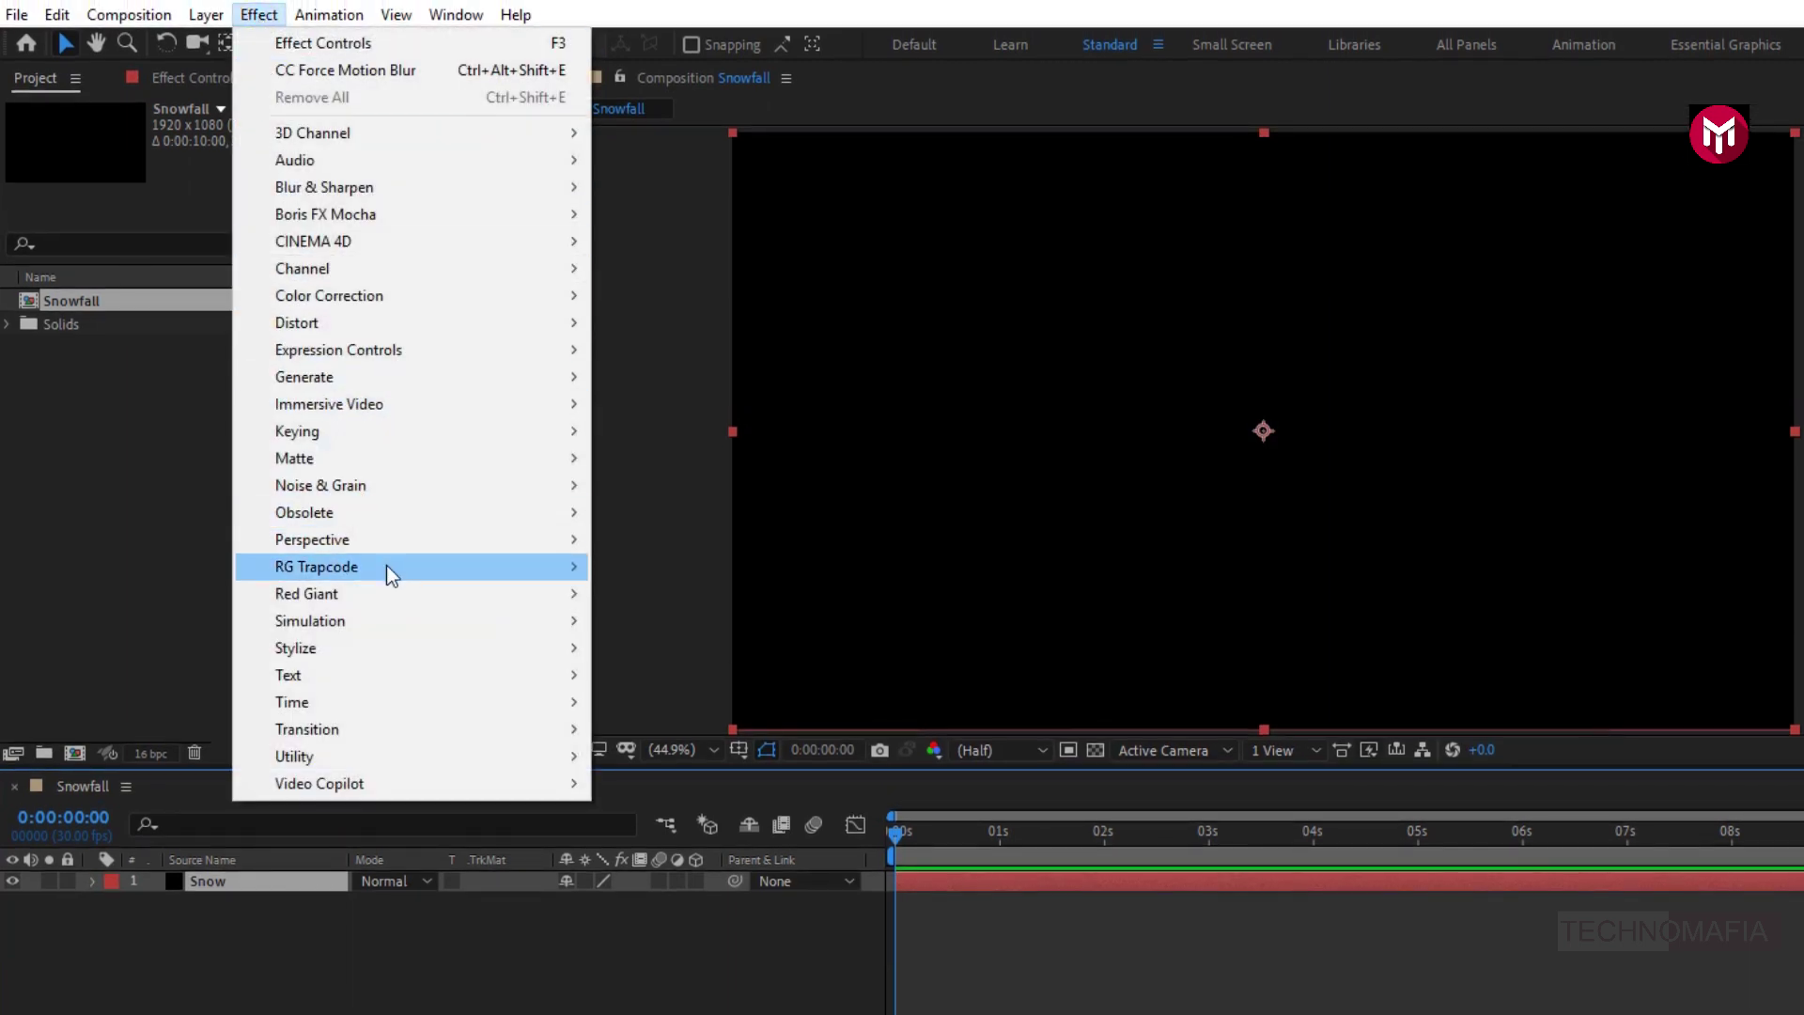
{"action": "mouse_move", "coordinate": [386, 565]}
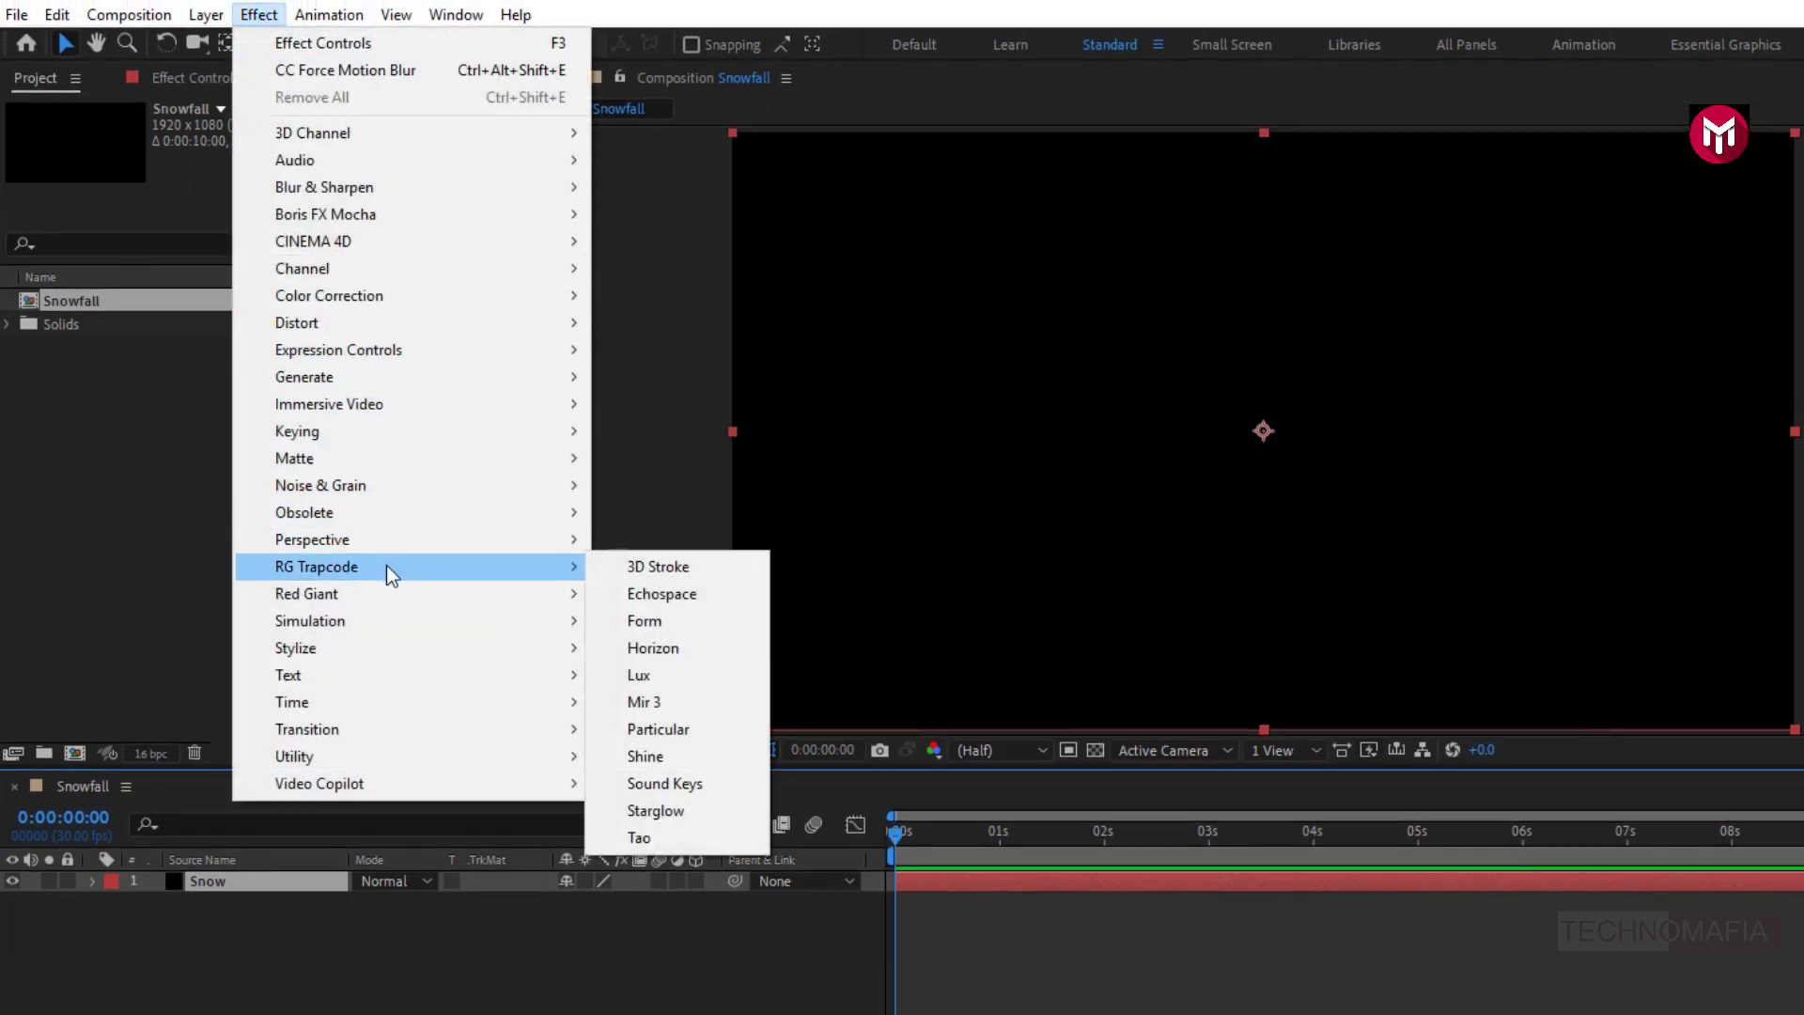
{"action": "left_click", "coordinate": [697, 730]}
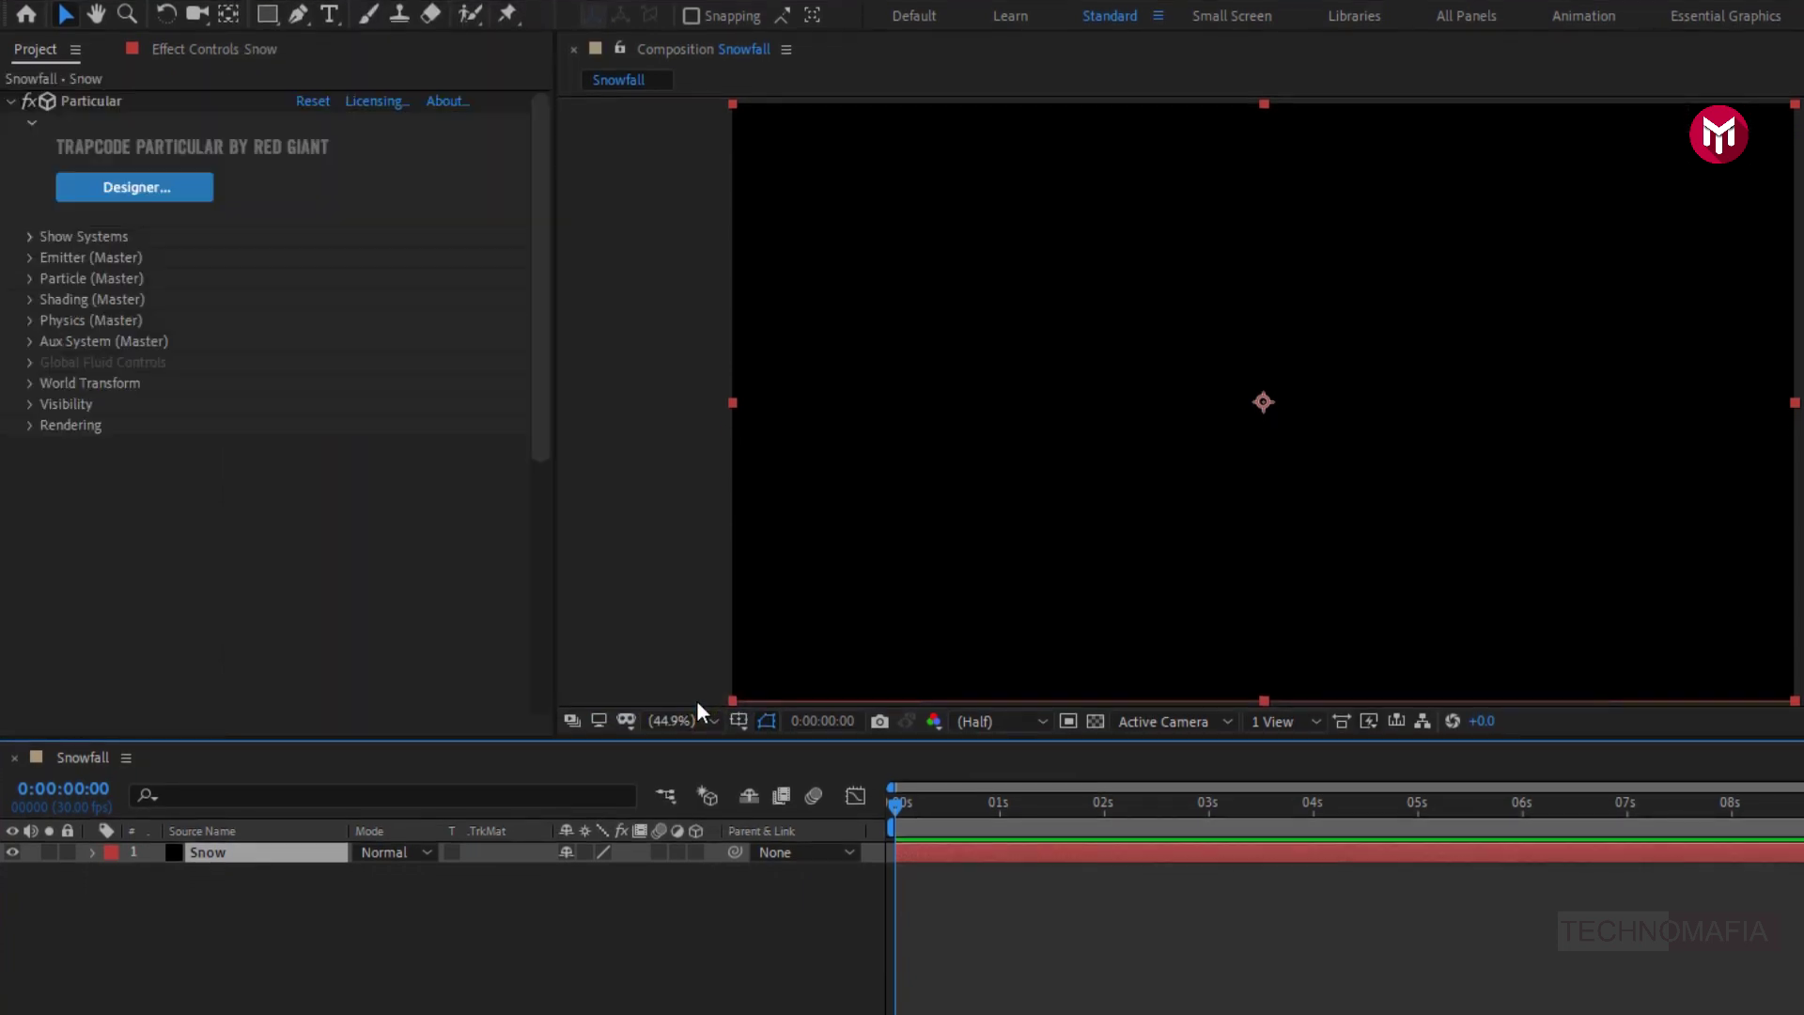
Set the emitter to 190 particles per second with a Box emitter type
{"action": "left_click_drag", "start_coordinate": [899, 803], "coordinate": [1435, 812]}
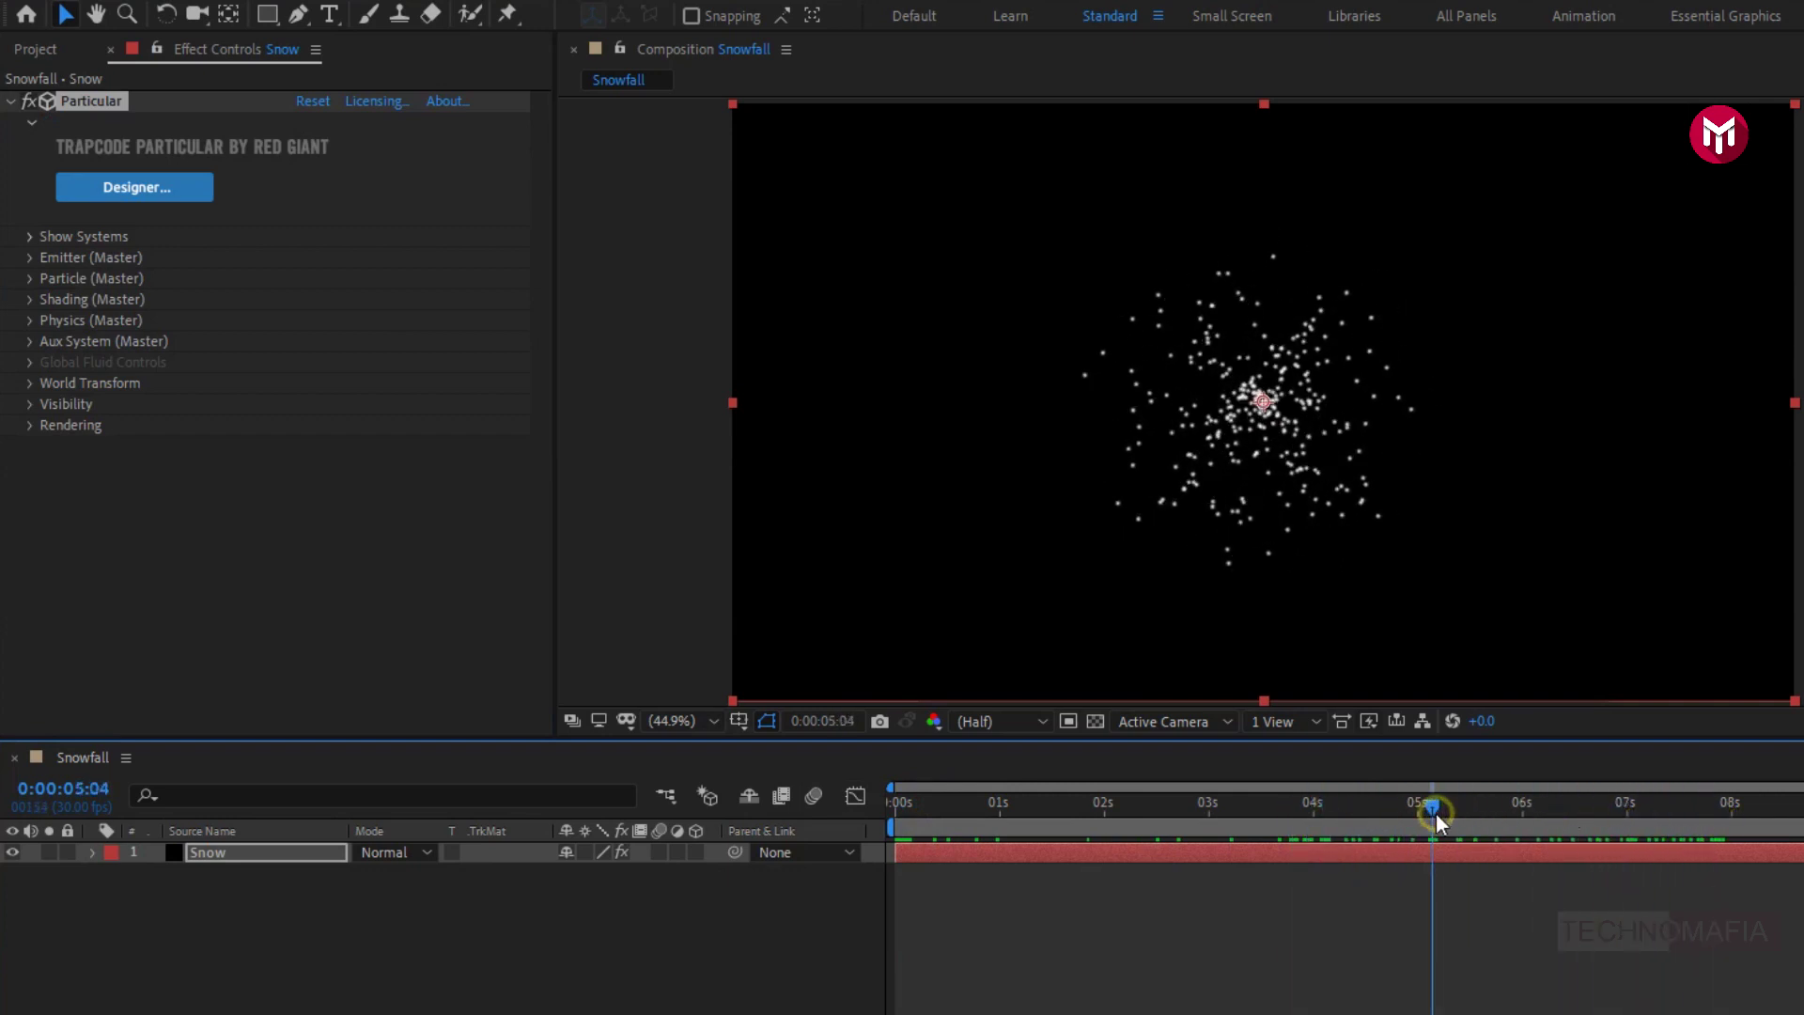
{"action": "left_click", "coordinate": [30, 256]}
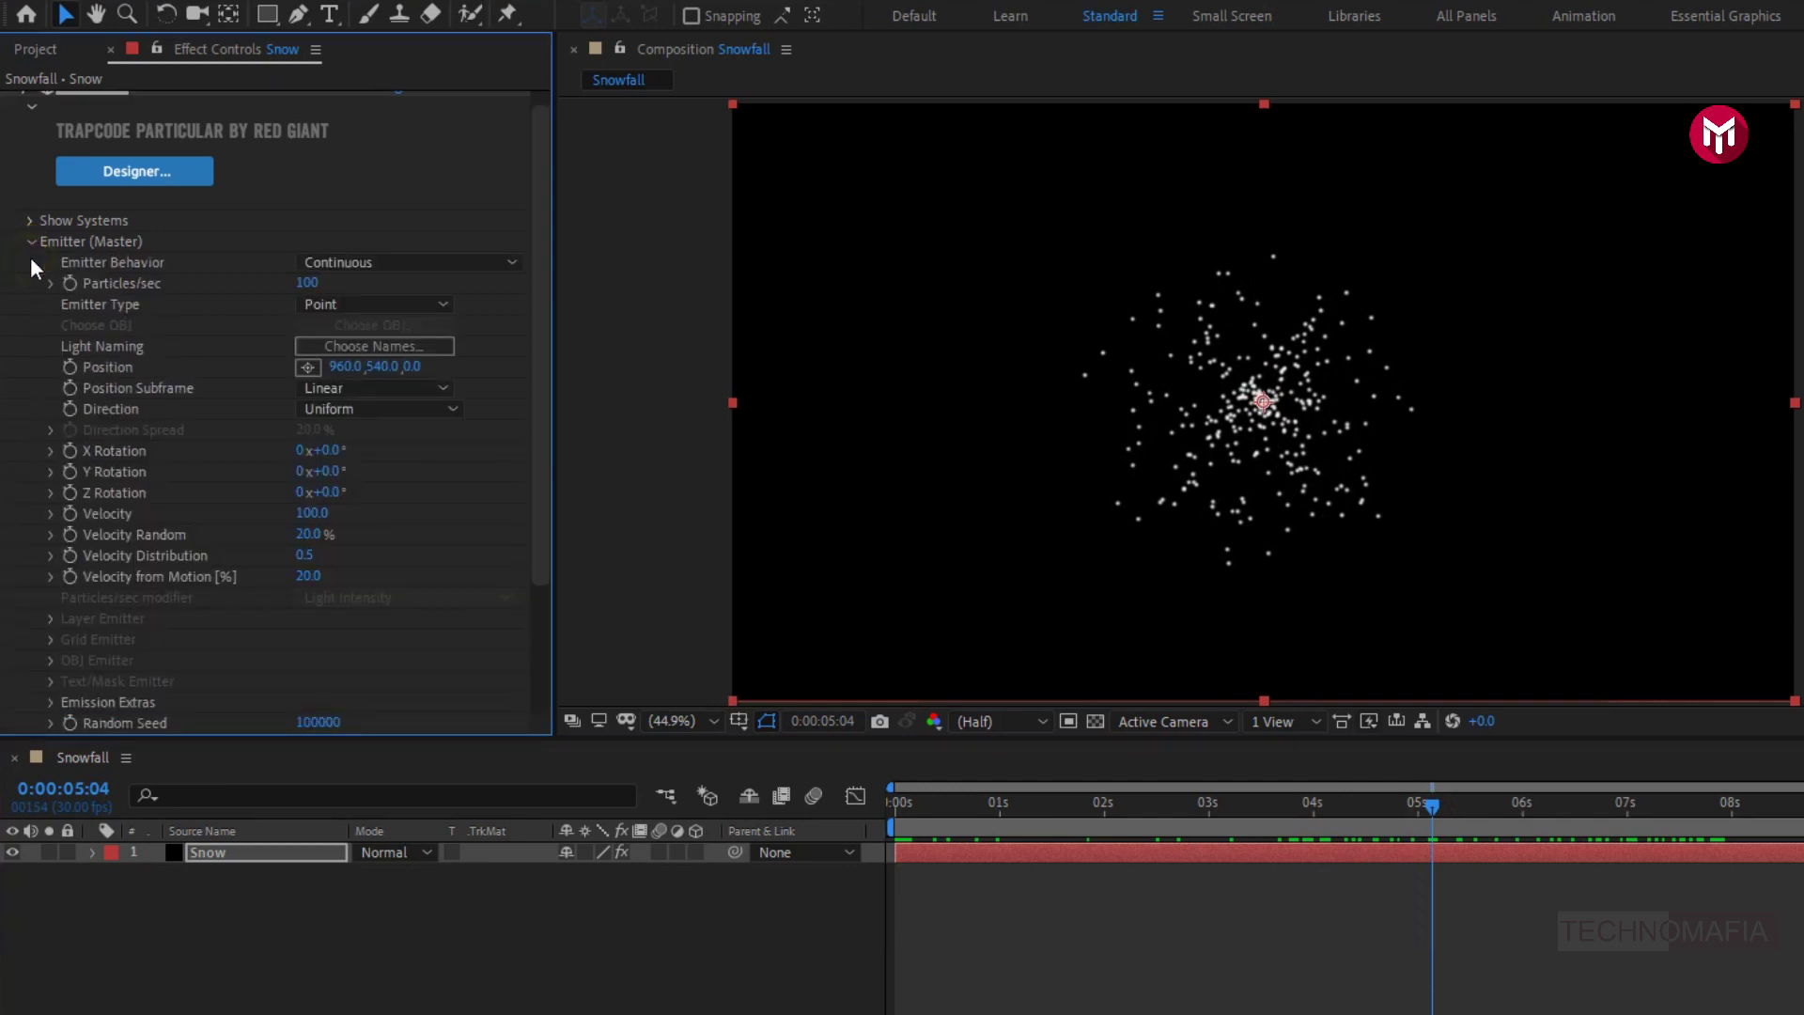
{"action": "left_click_drag", "start_coordinate": [303, 282], "coordinate": [323, 290]}
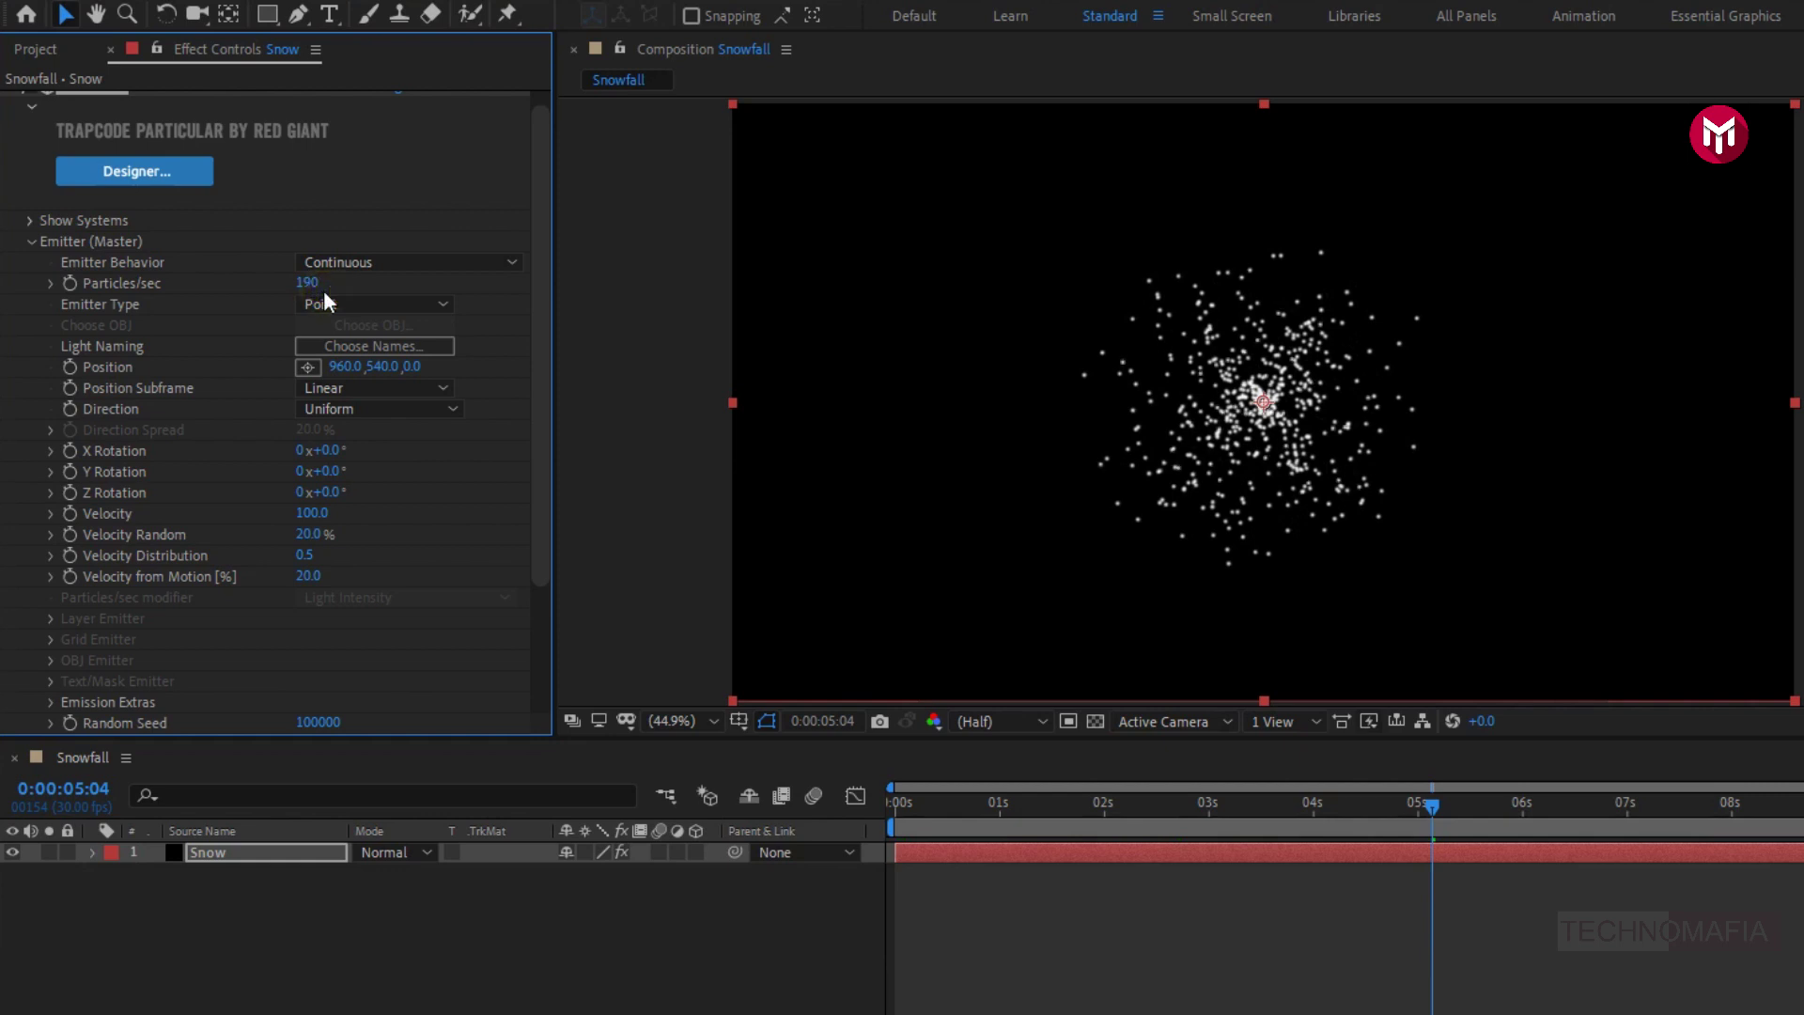
{"action": "left_click", "coordinate": [392, 299]}
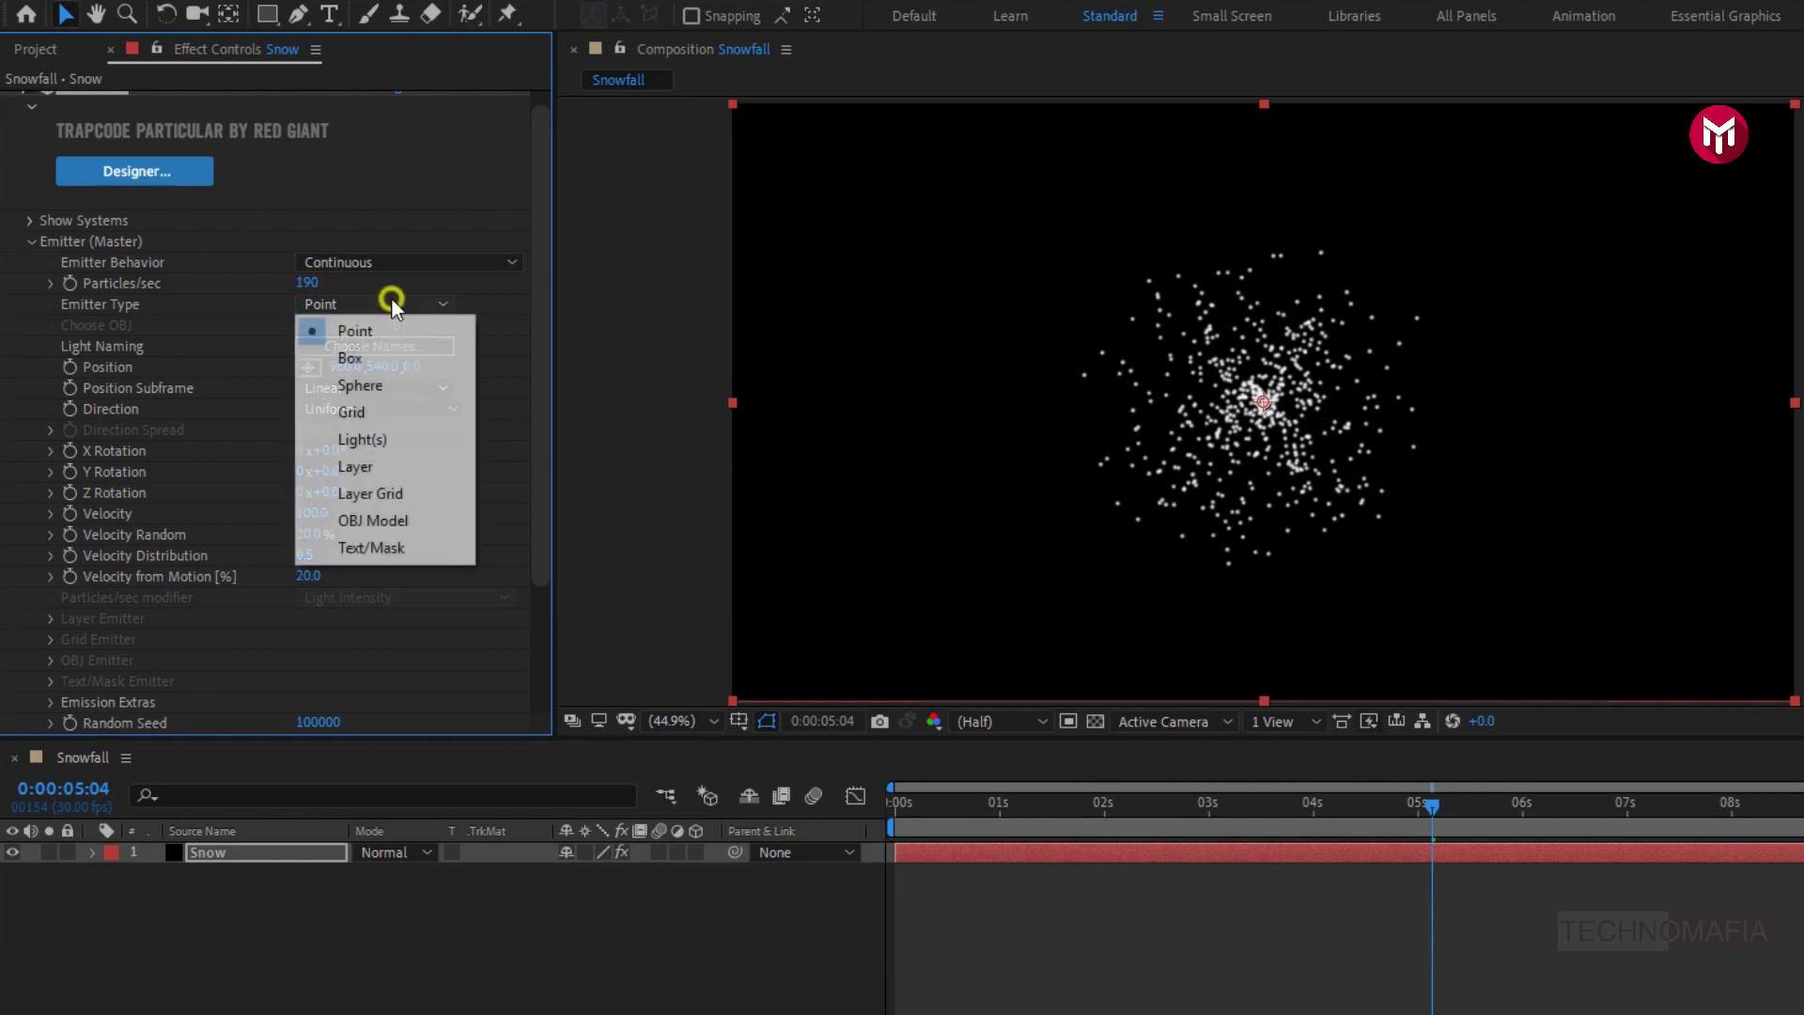
{"action": "left_click", "coordinate": [391, 356]}
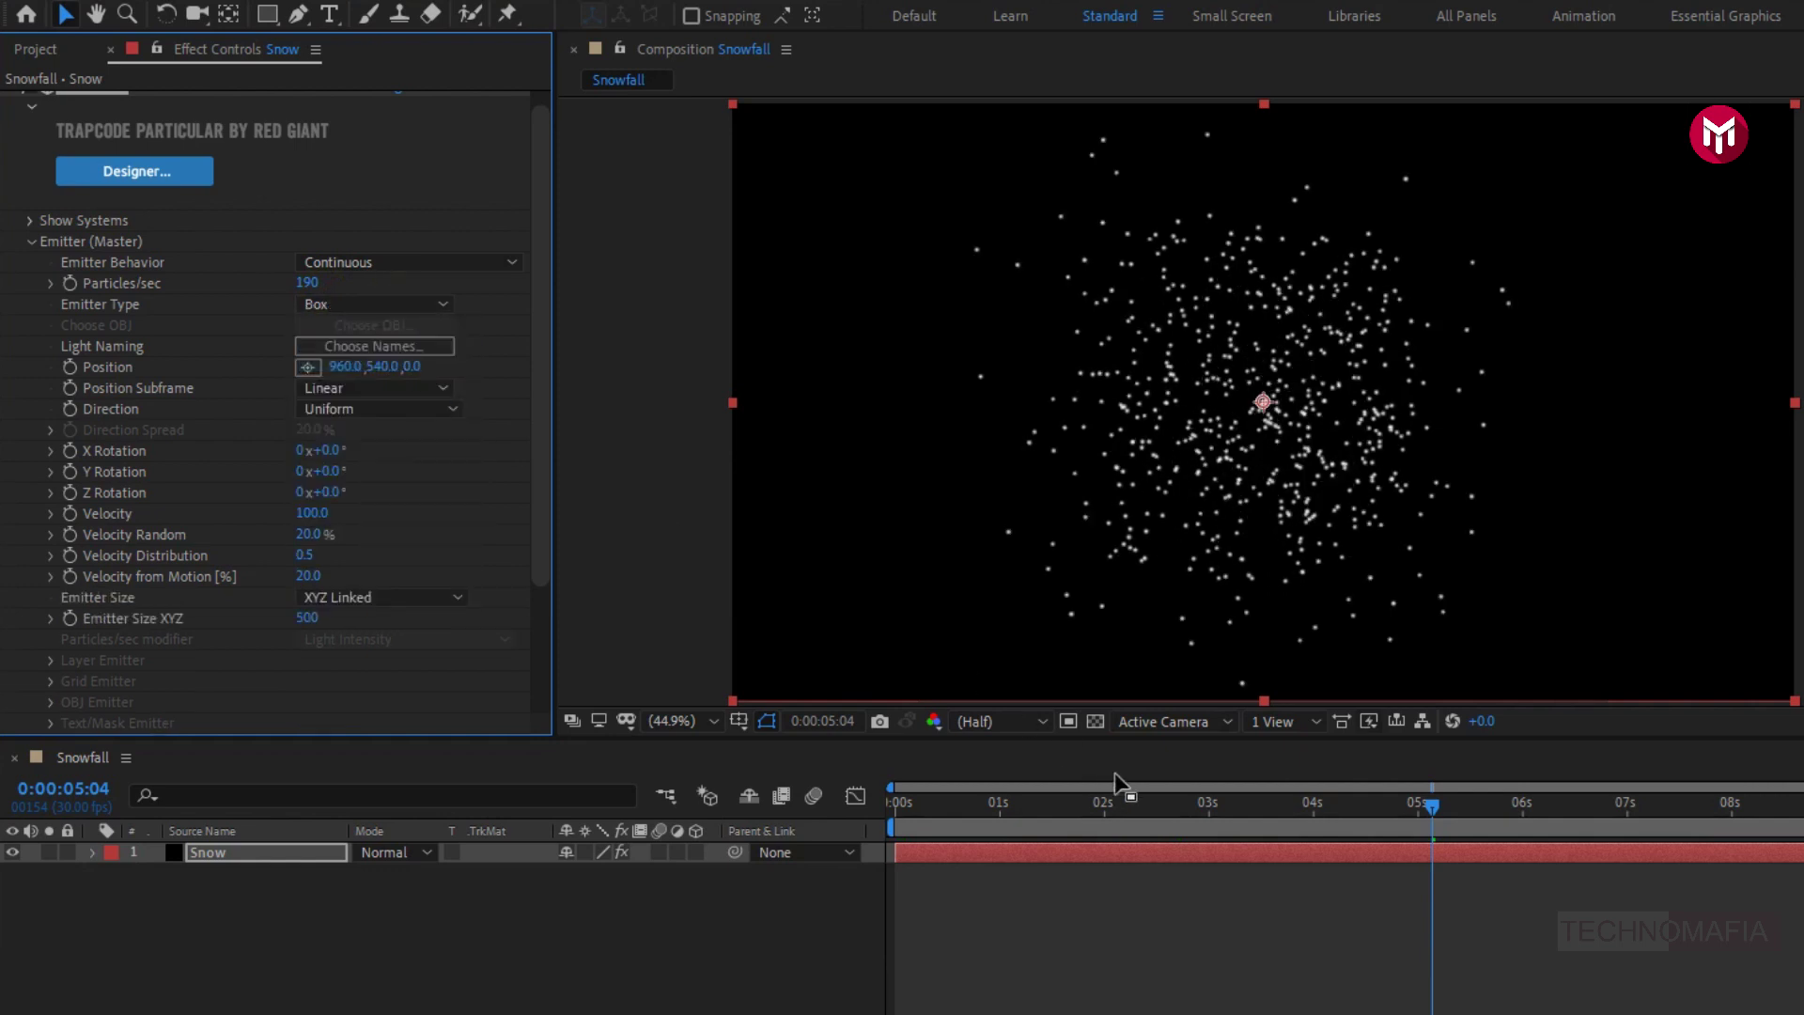
{"action": "left_click_drag", "start_coordinate": [1148, 799], "coordinate": [1530, 826]}
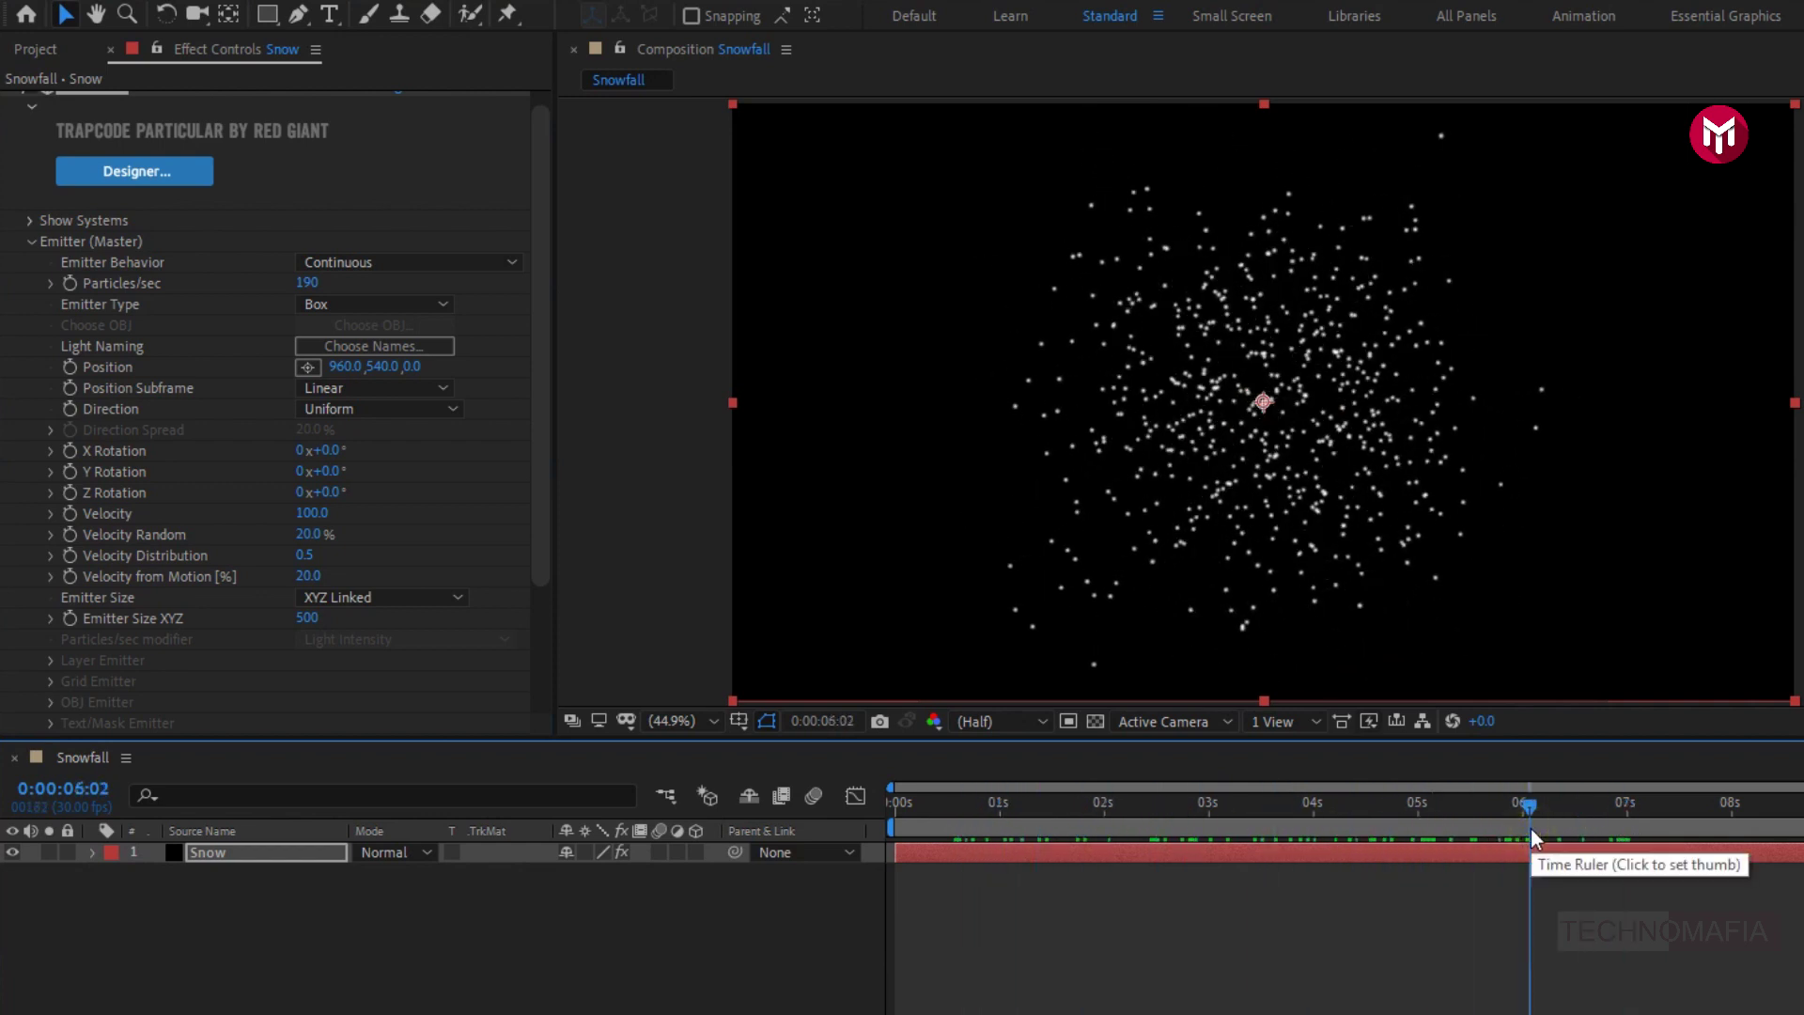
Set Position Subframe to 10x Smooth and Direction to Bi-Directional
{"action": "left_click", "coordinate": [402, 387]}
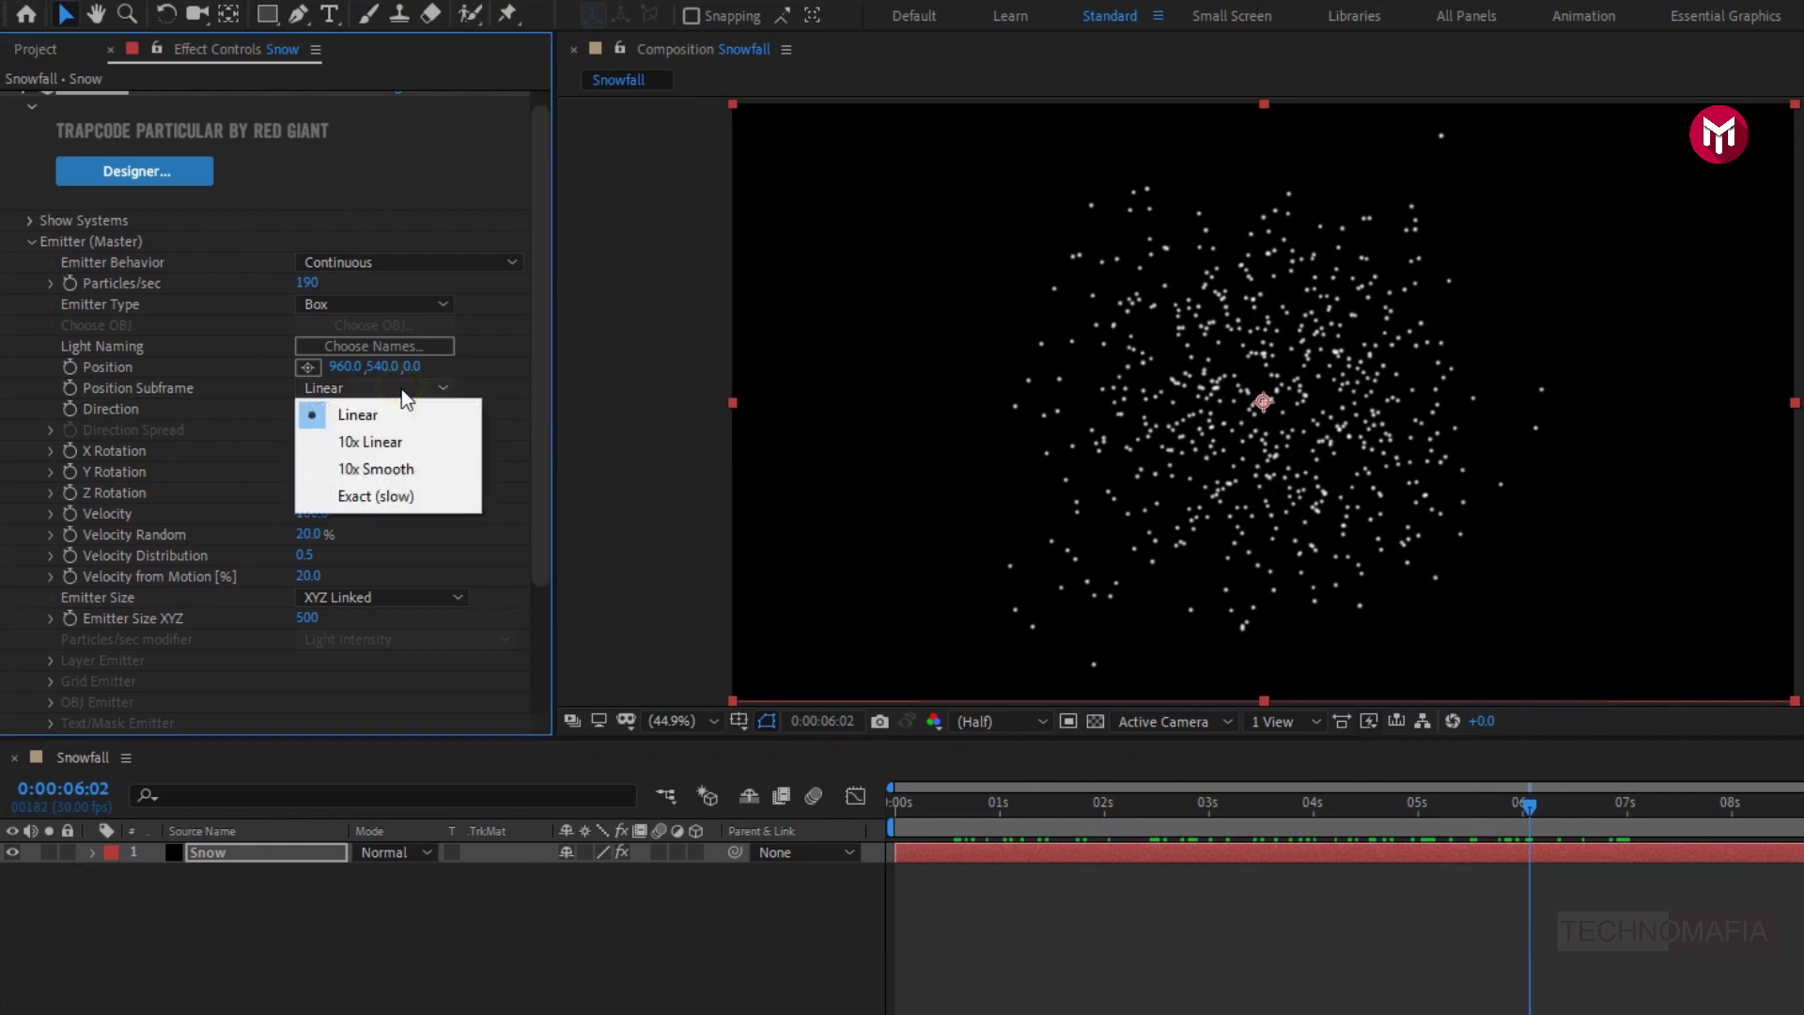
{"action": "left_click", "coordinate": [417, 466]}
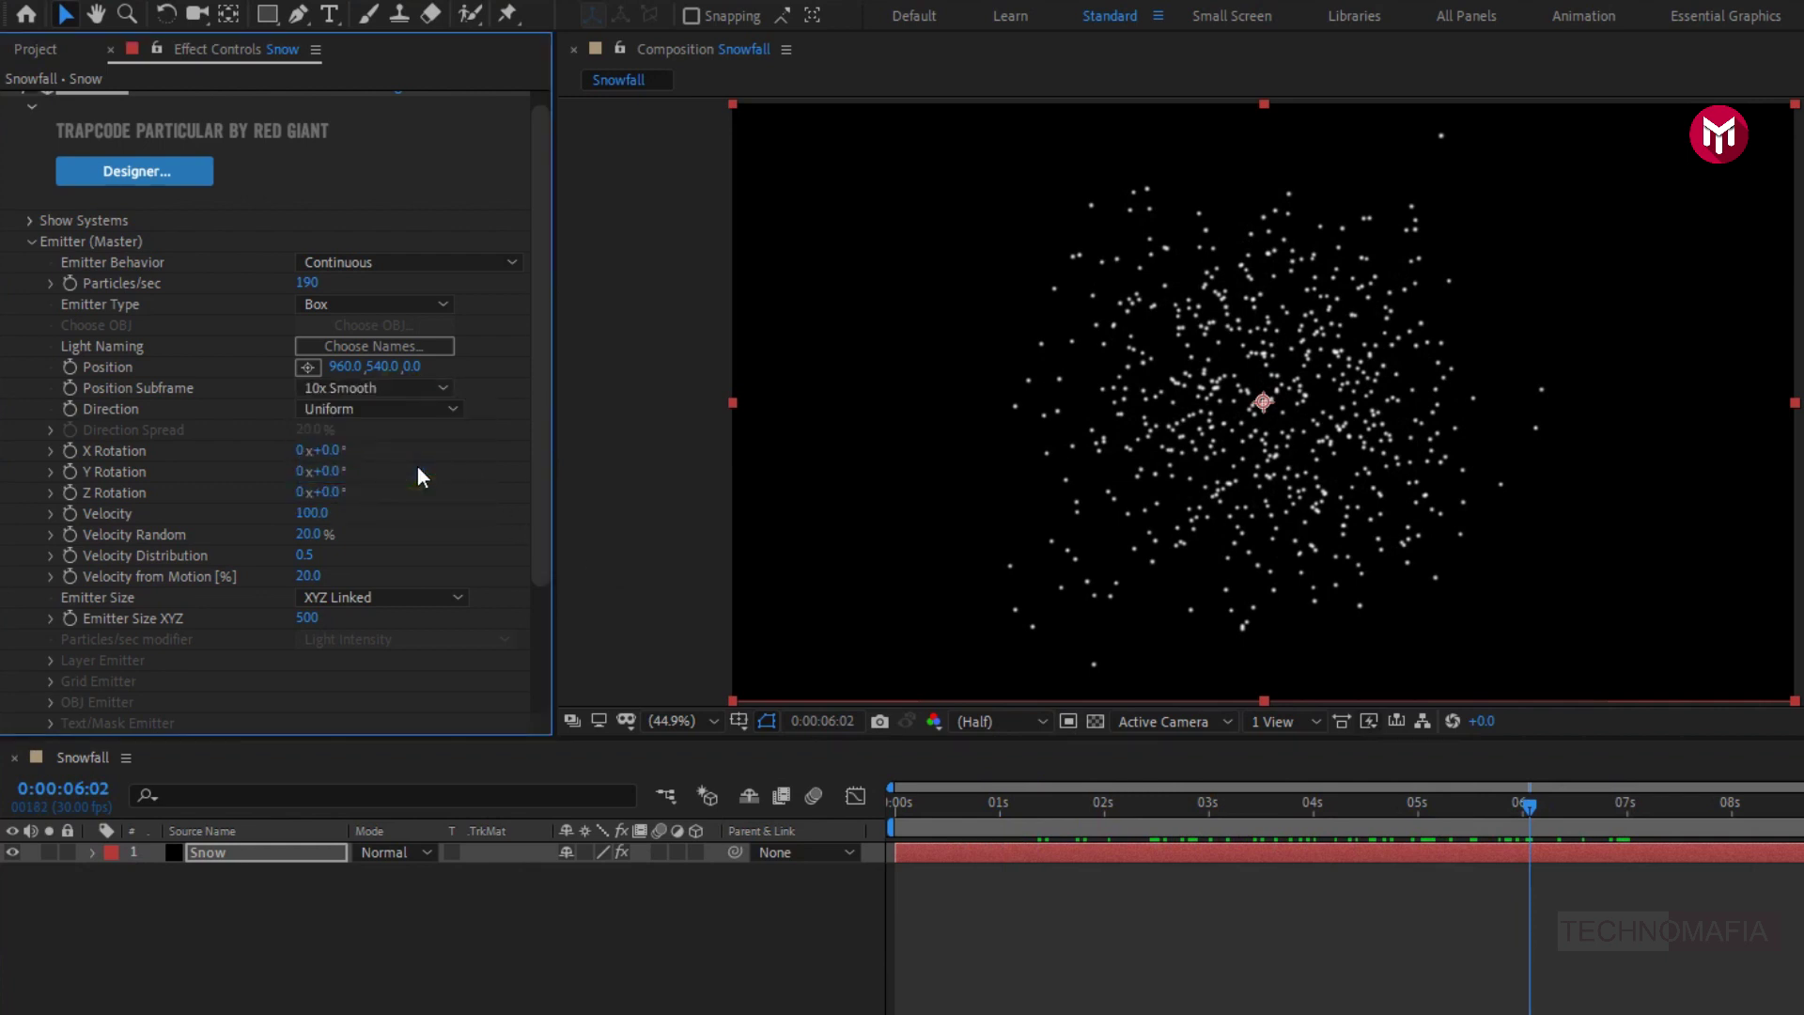
{"action": "left_click", "coordinate": [408, 411]}
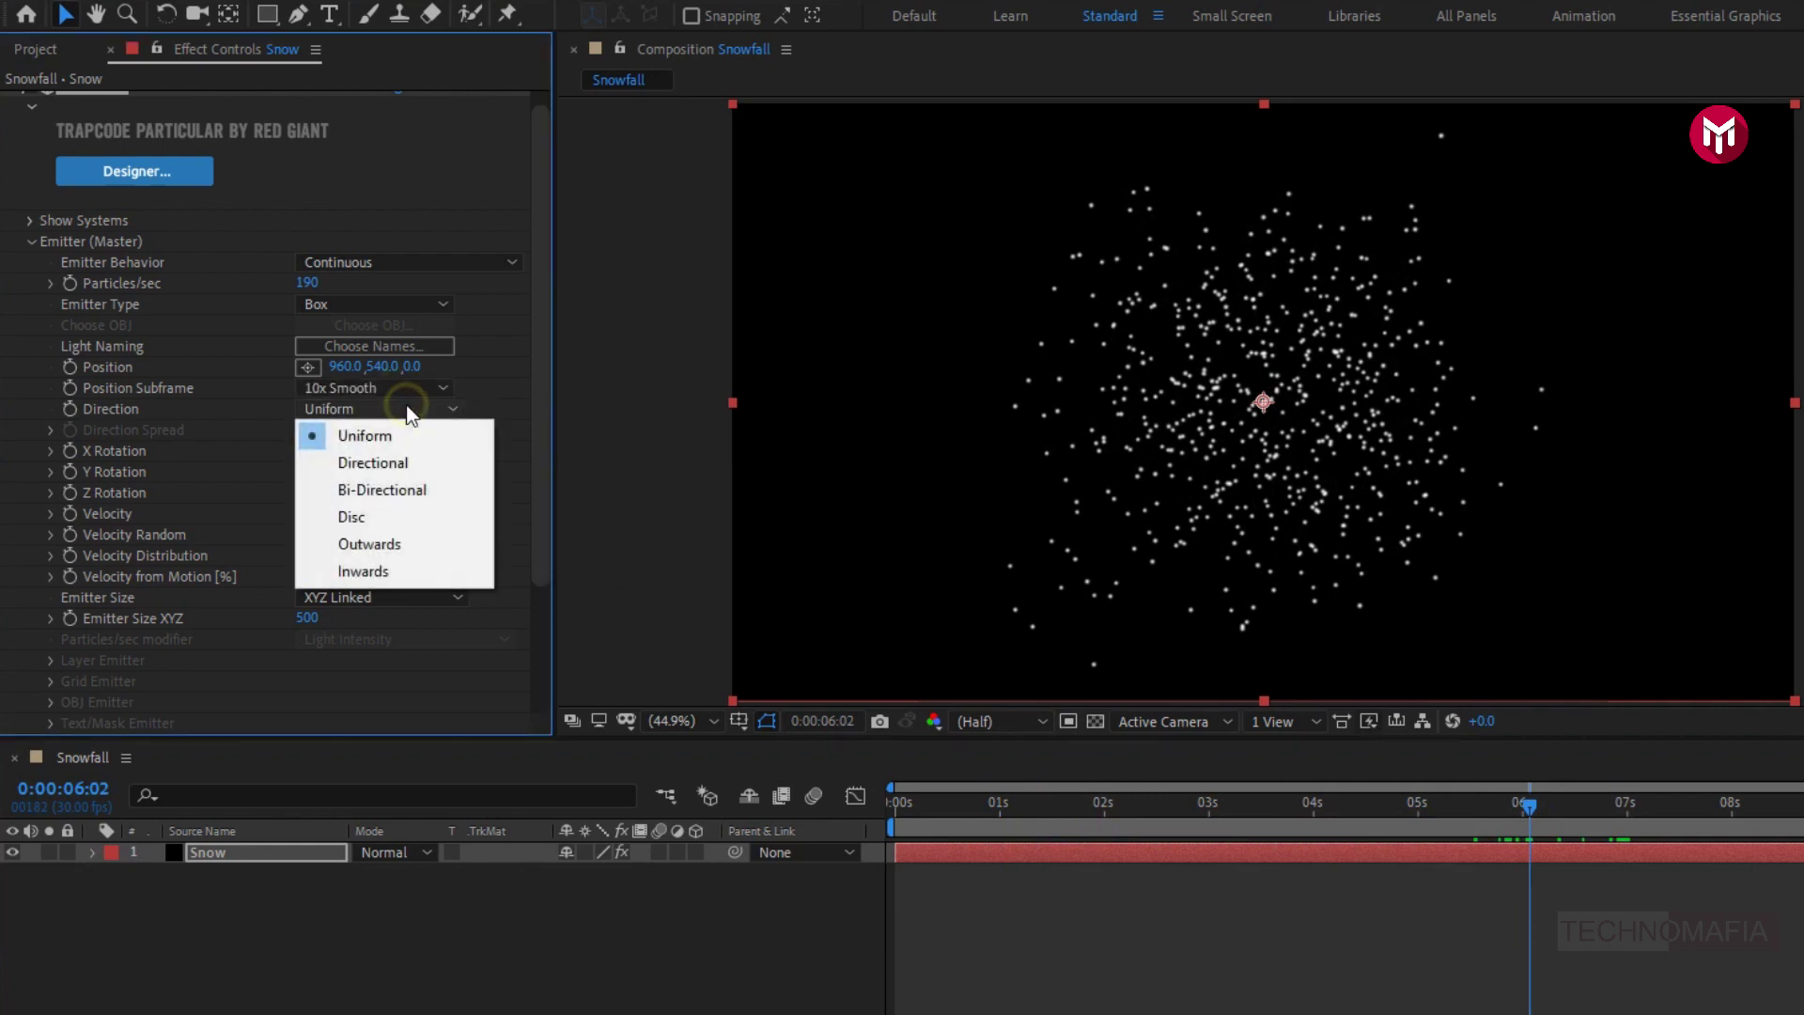
{"action": "left_click", "coordinate": [407, 481]}
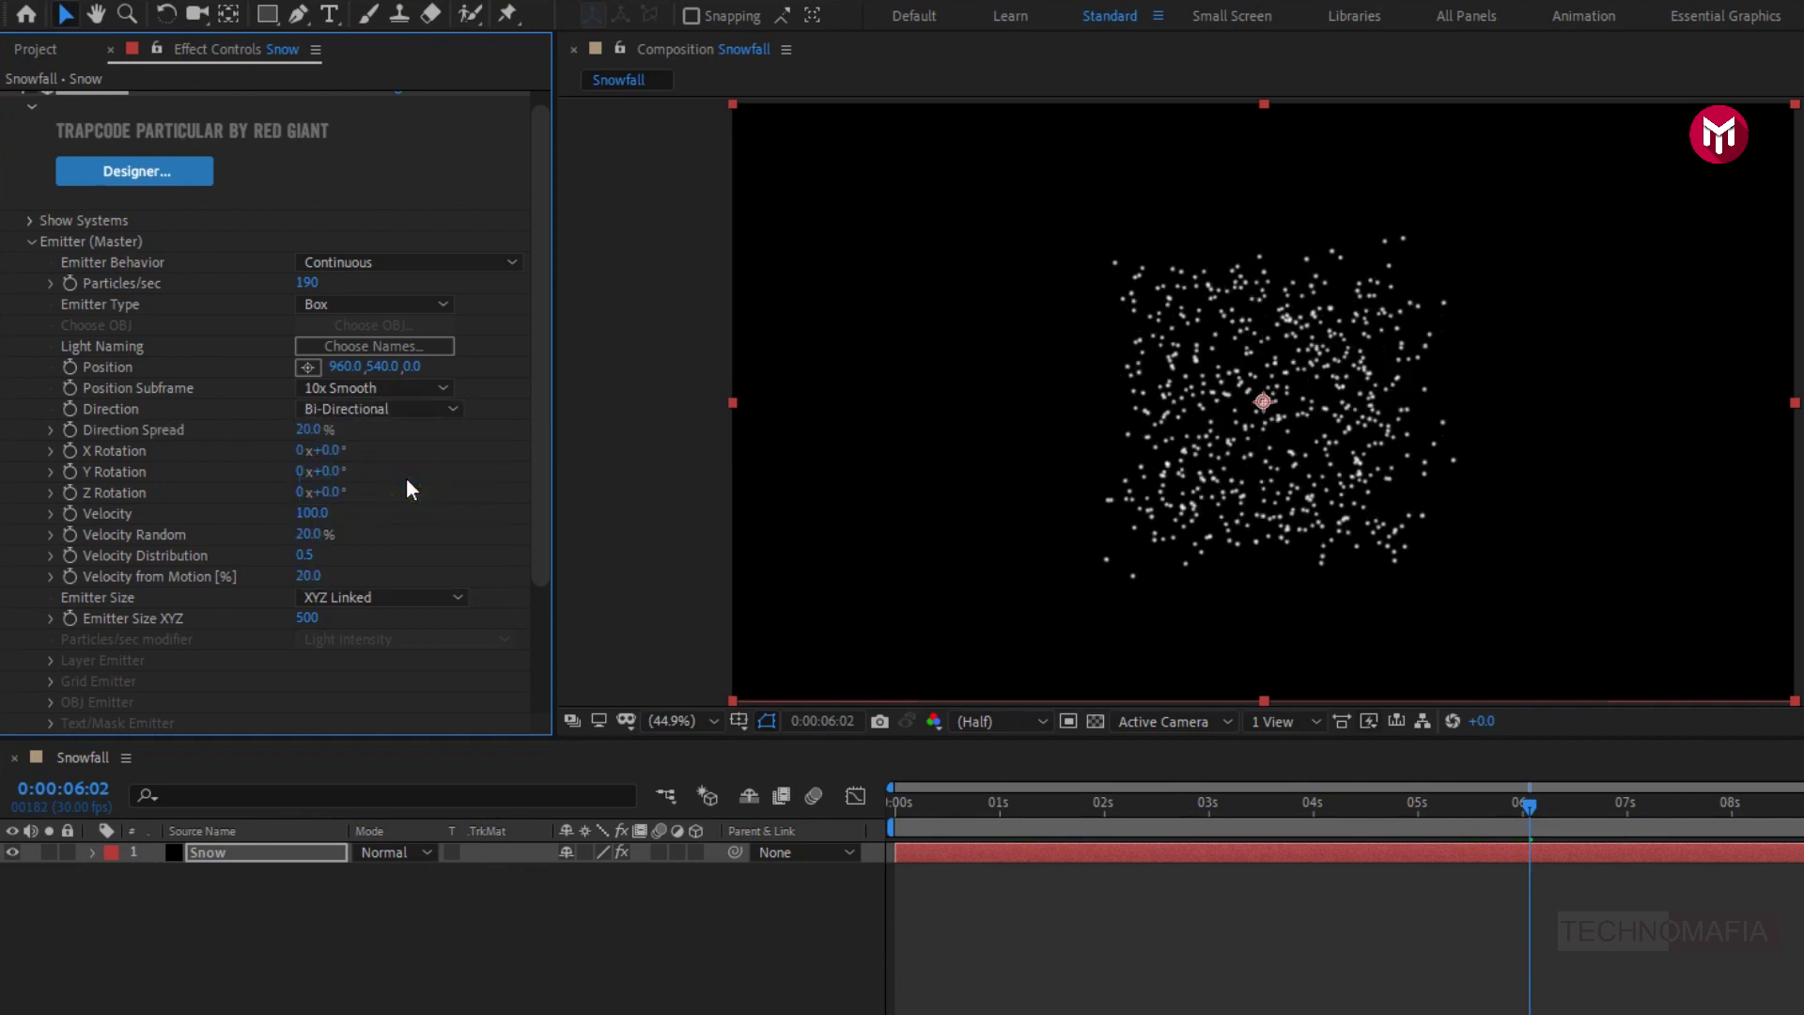
{"action": "left_click_drag", "start_coordinate": [1255, 798], "coordinate": [1344, 838]}
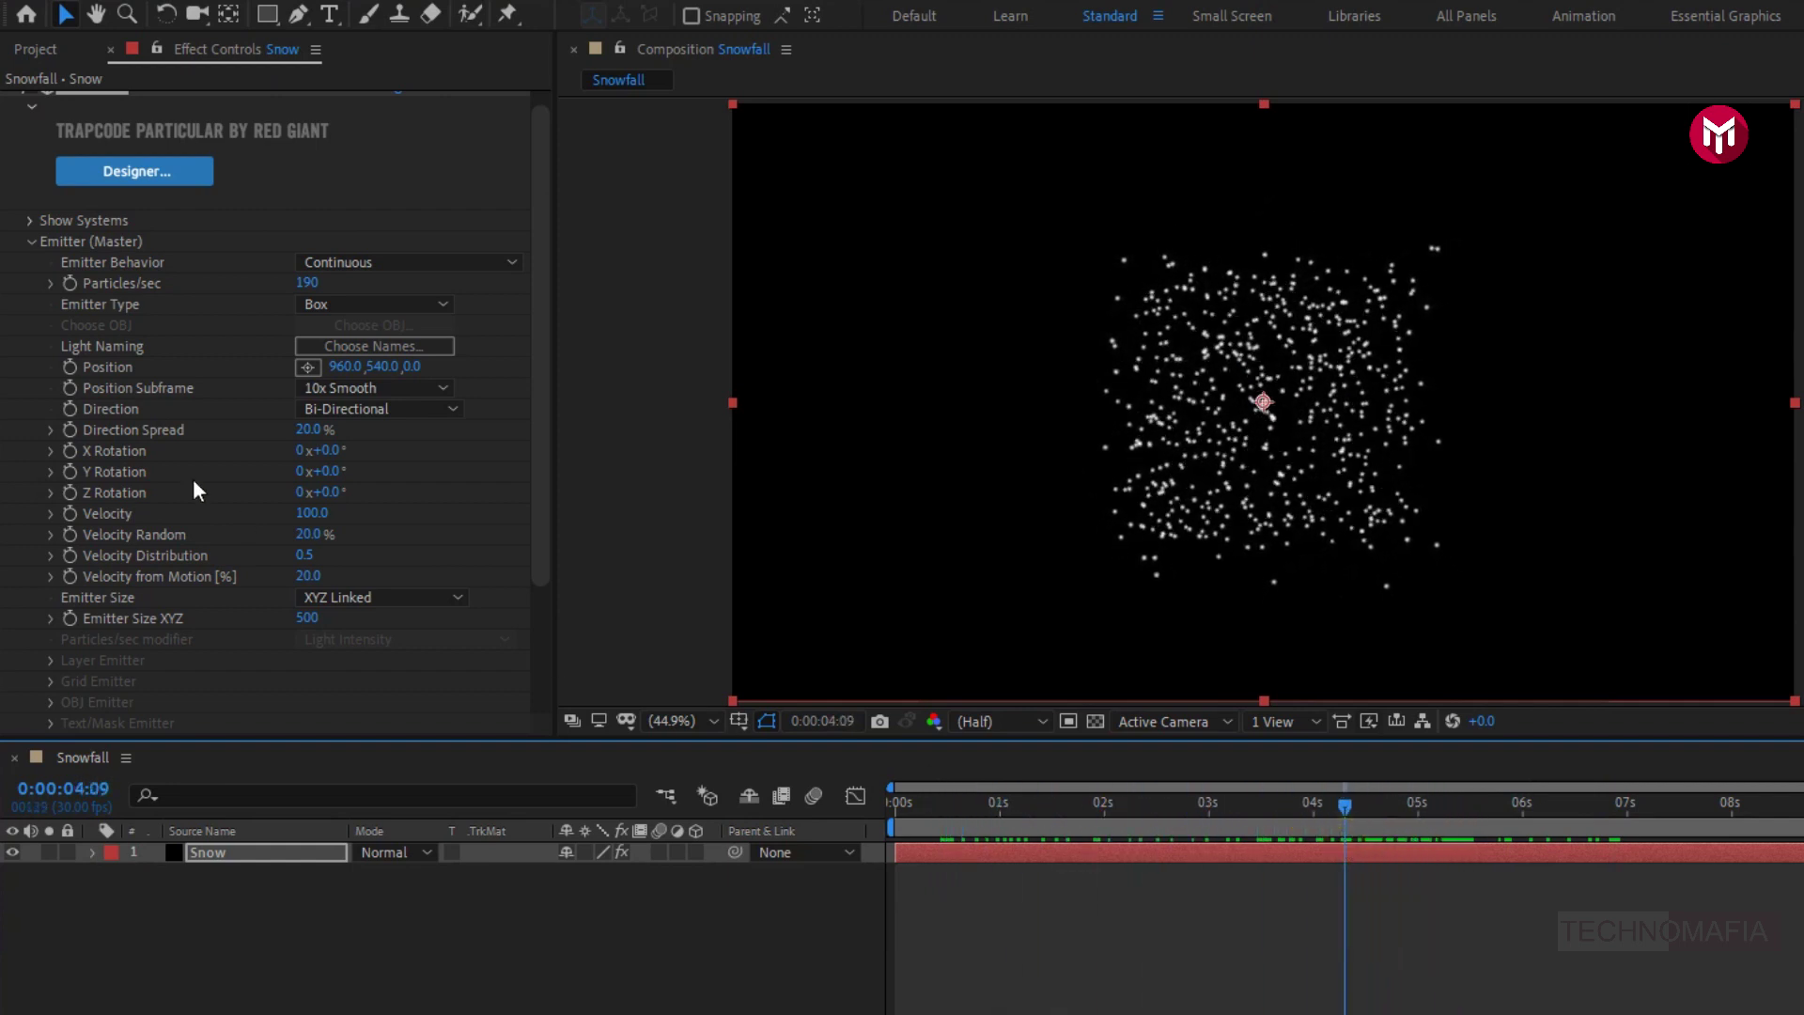
Make the particles Cloudlet type with size 3
{"action": "scroll", "coordinate": [91, 395], "scroll_direction": "down", "scroll_amount": 4}
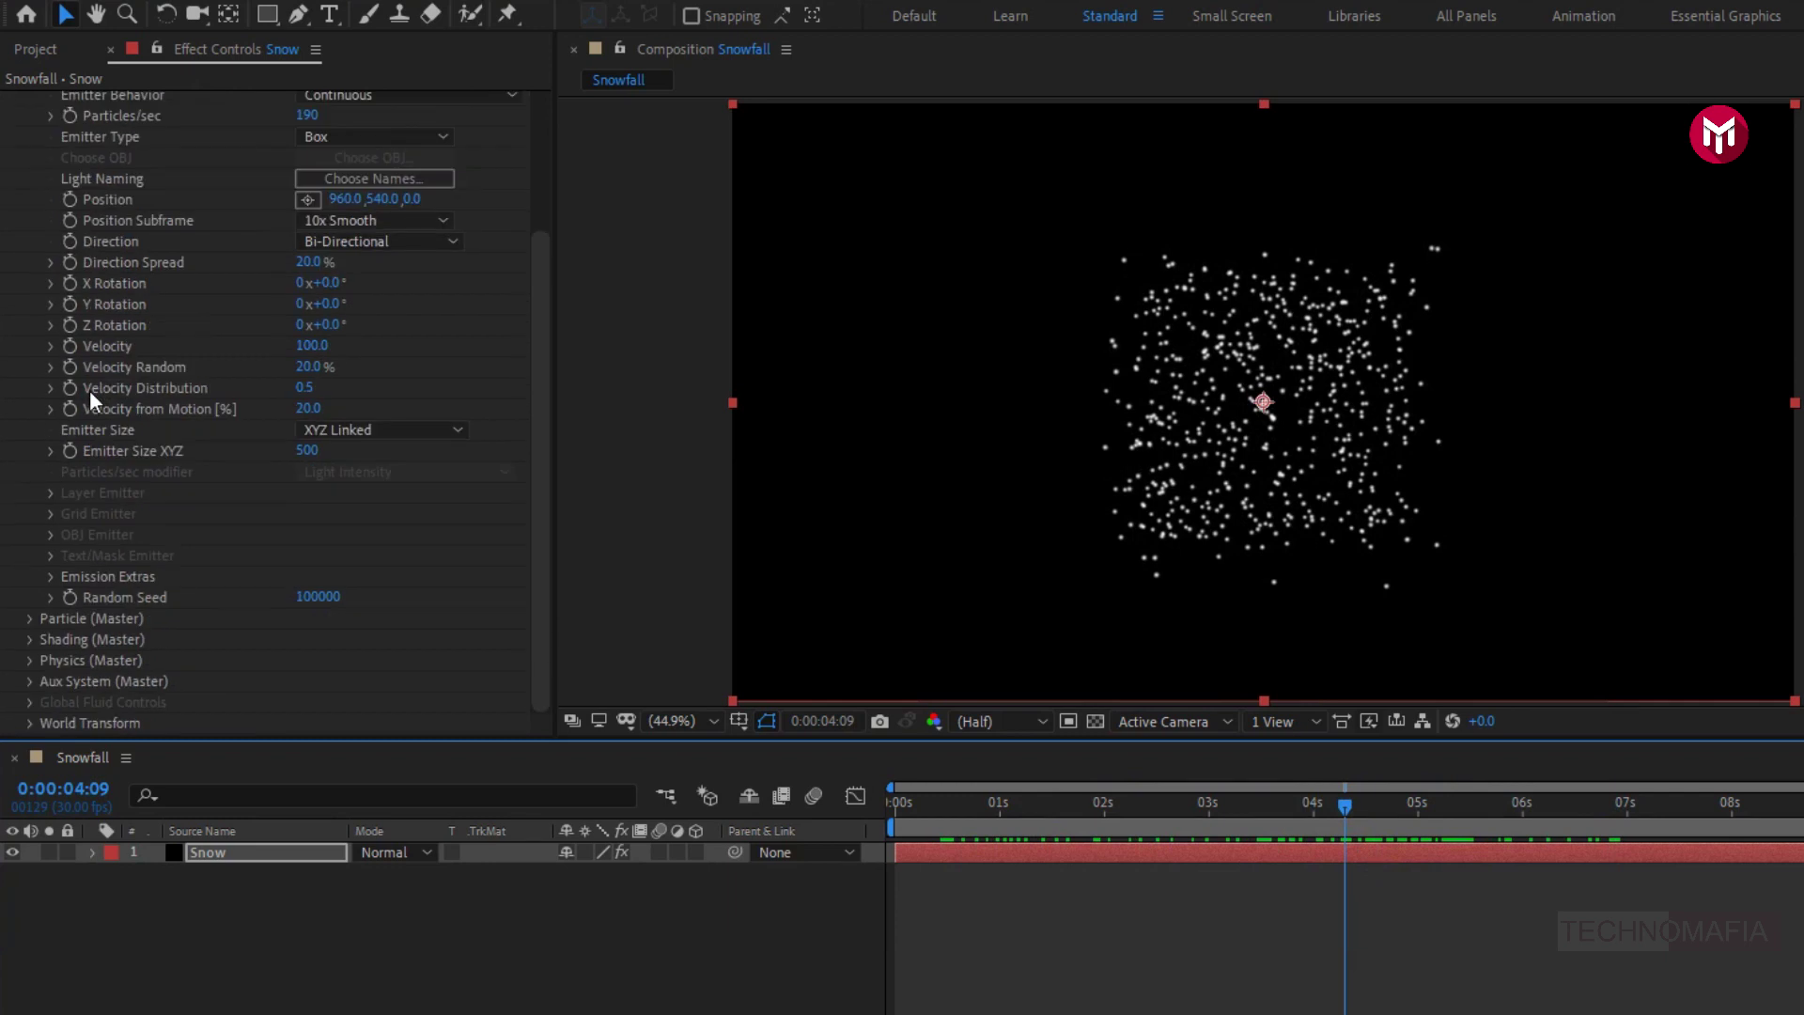
{"action": "left_click", "coordinate": [29, 620]}
{"action": "scroll", "coordinate": [27, 622], "scroll_direction": "down", "scroll_amount": 9}
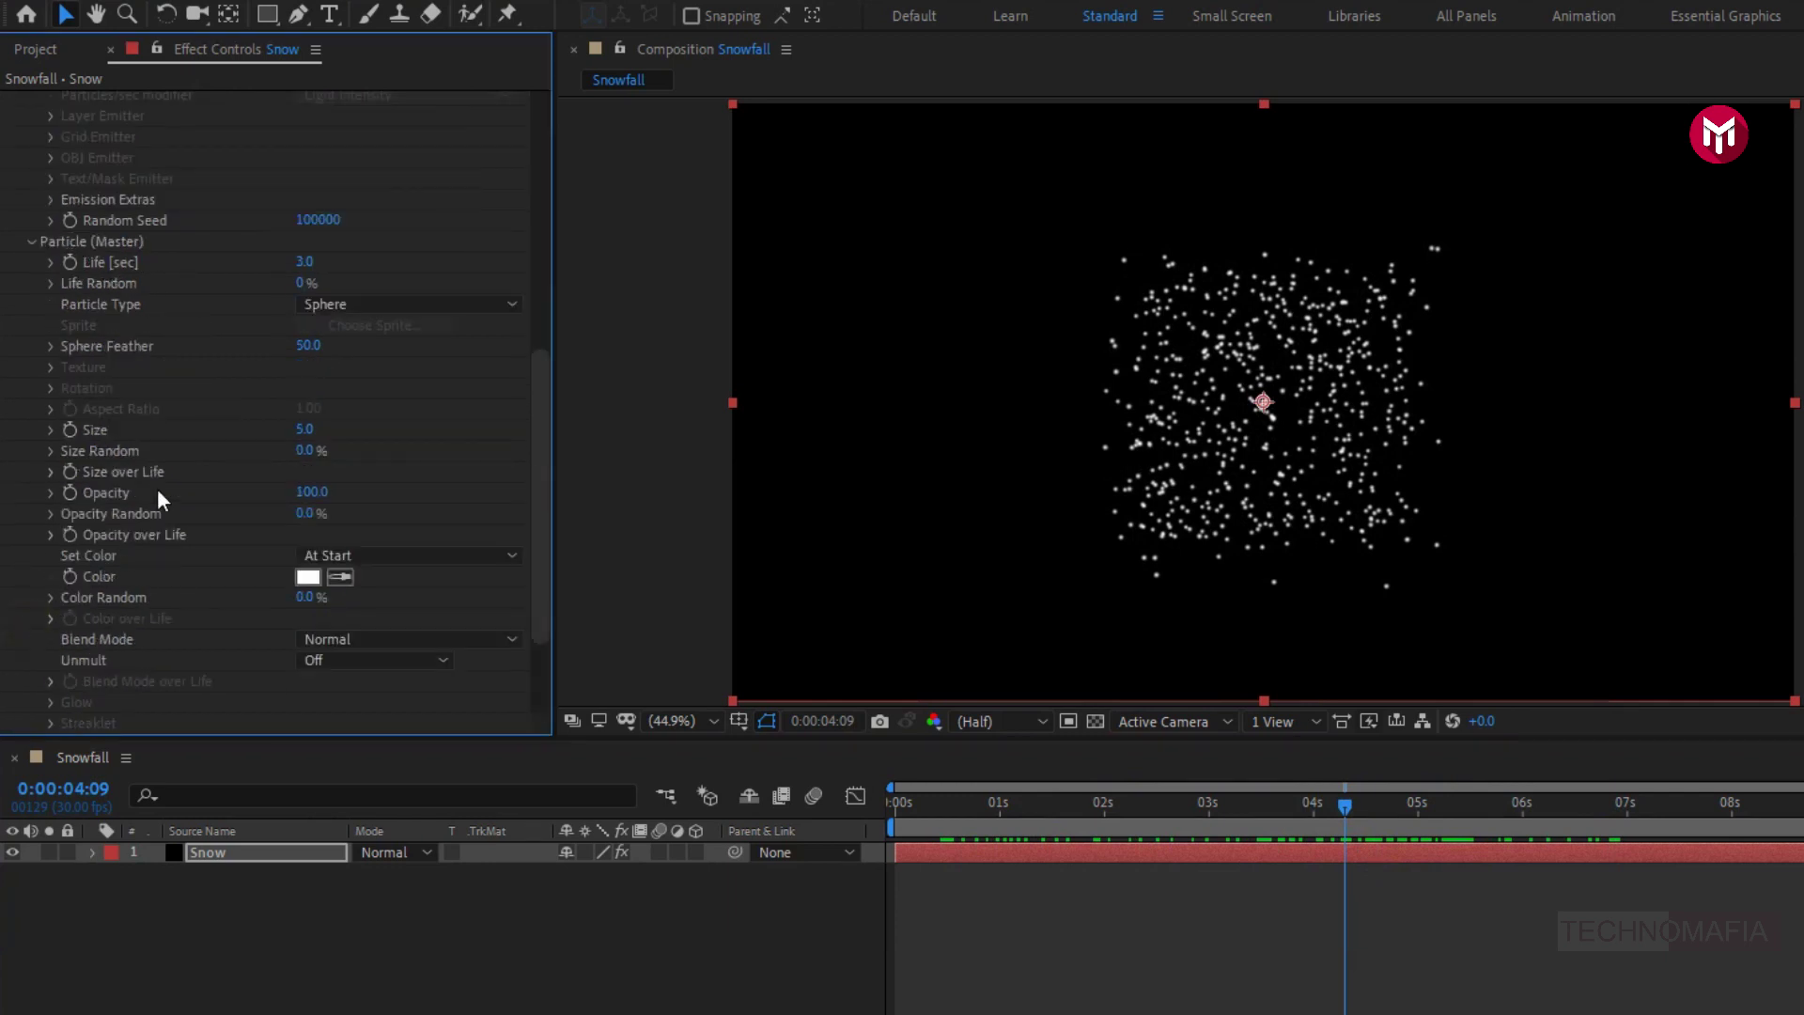
{"action": "left_click", "coordinate": [398, 302]}
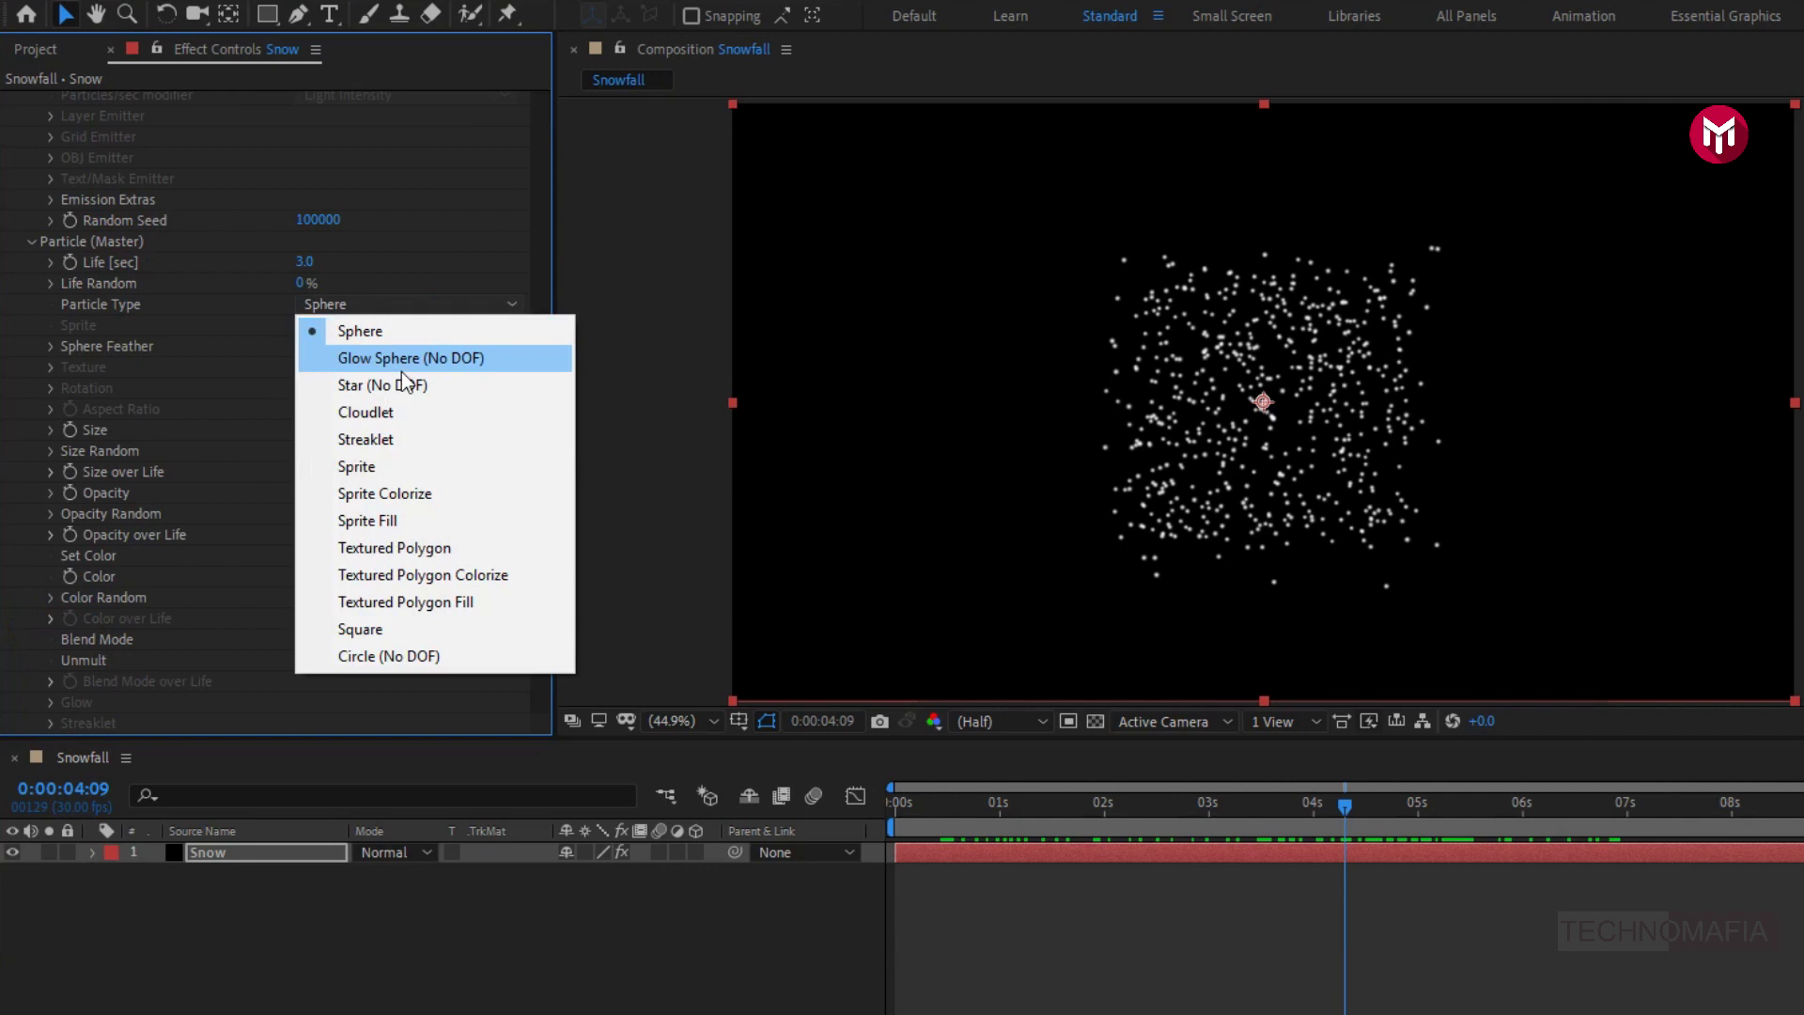
{"action": "left_click", "coordinate": [402, 411]}
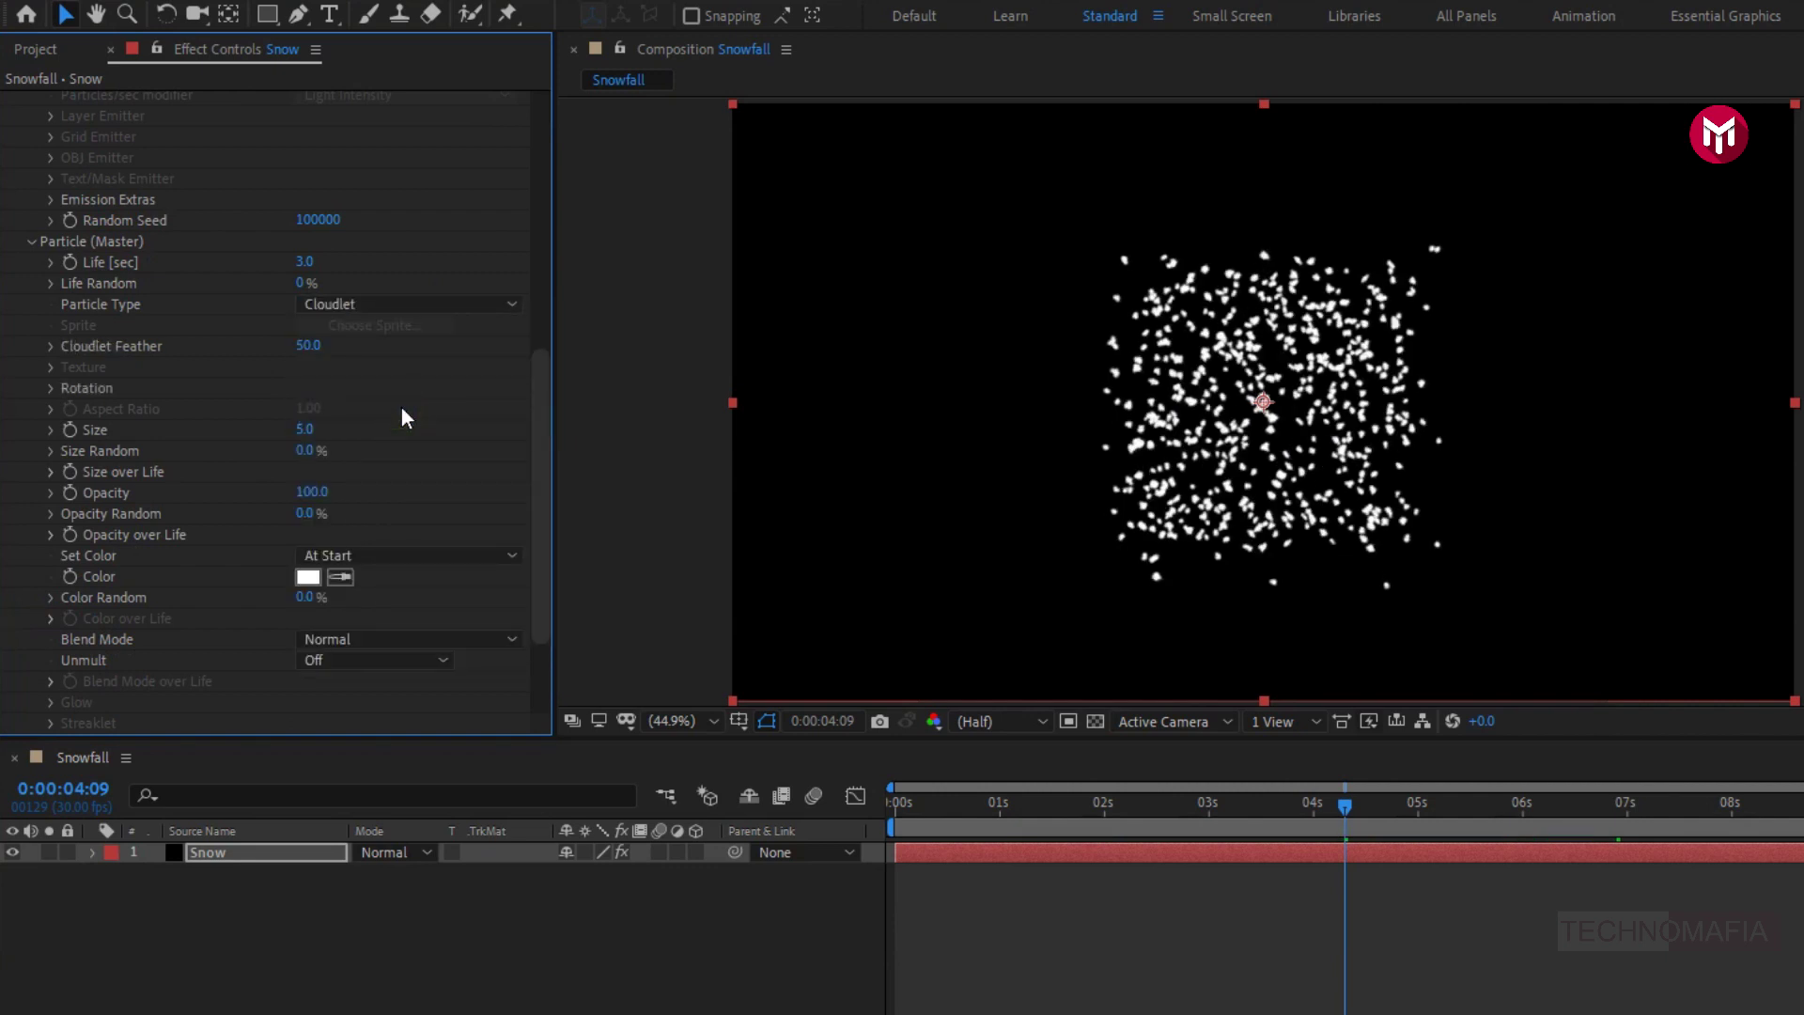
{"action": "left_click", "coordinate": [313, 429]}
{"action": "key", "text": "Return"}
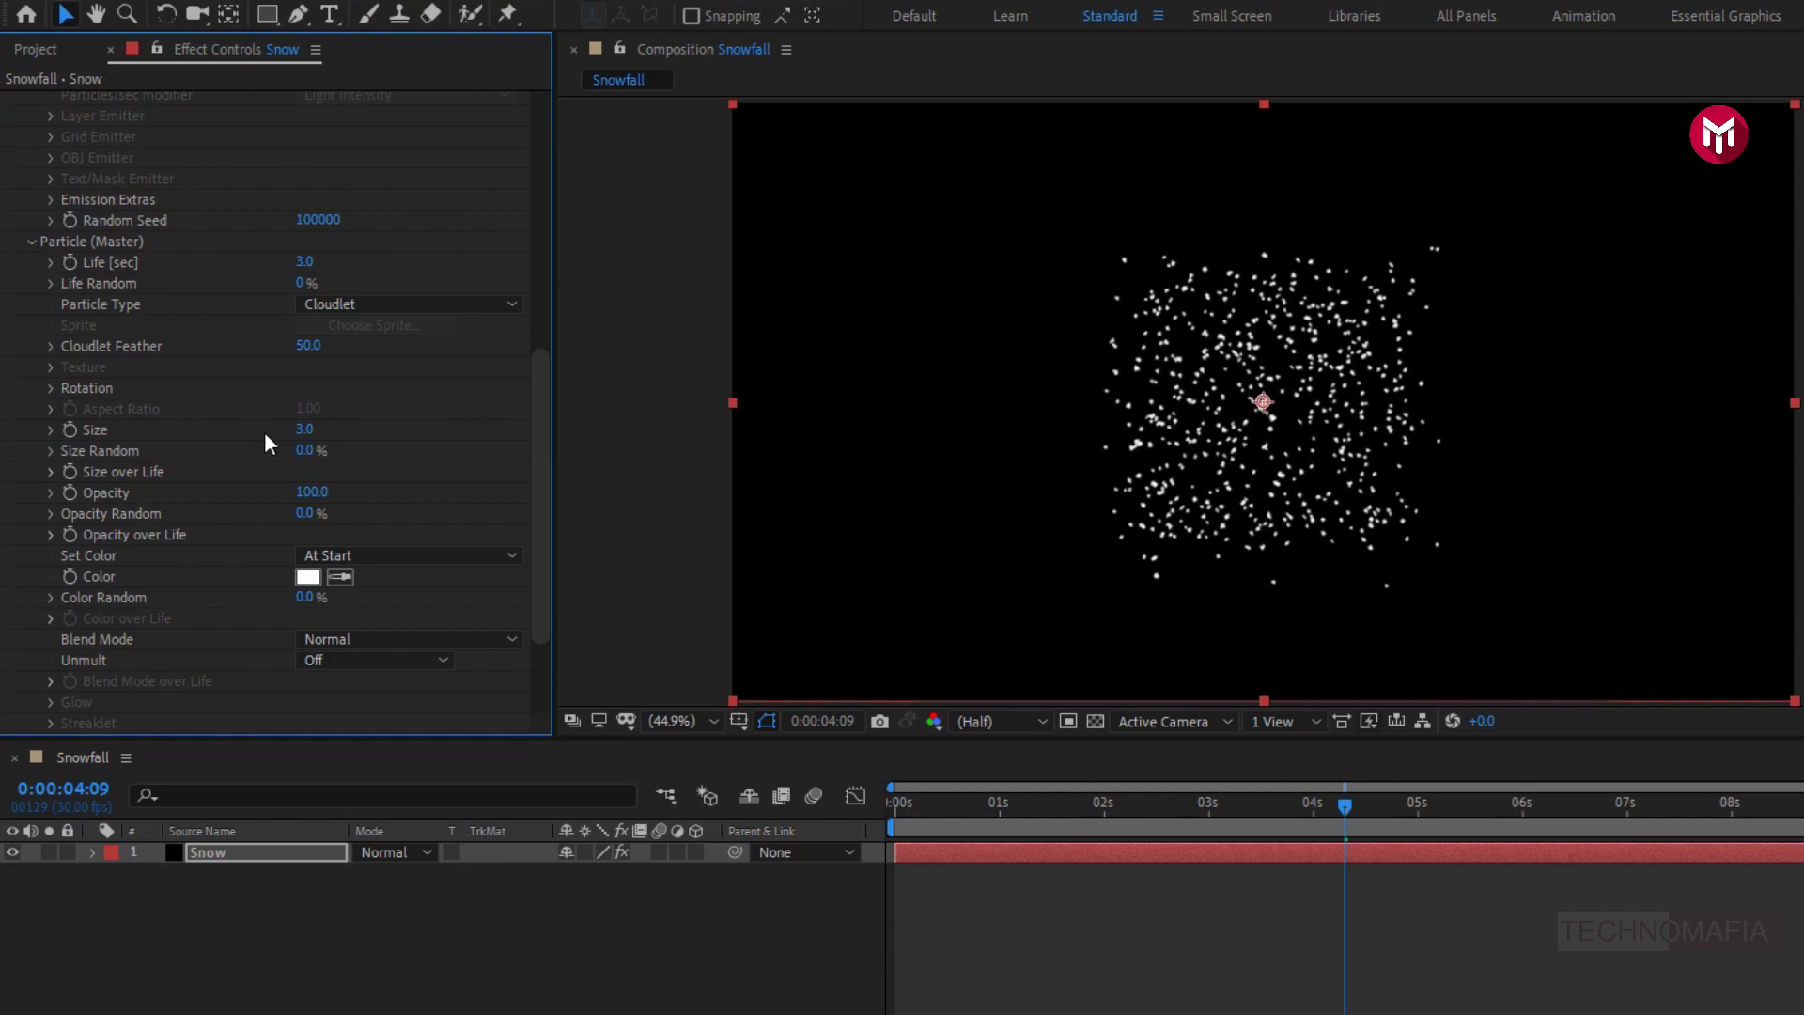
Lower particle opacity to 16 and raise Life to 32.3 seconds
{"action": "left_click_drag", "start_coordinate": [313, 491], "coordinate": [221, 506]}
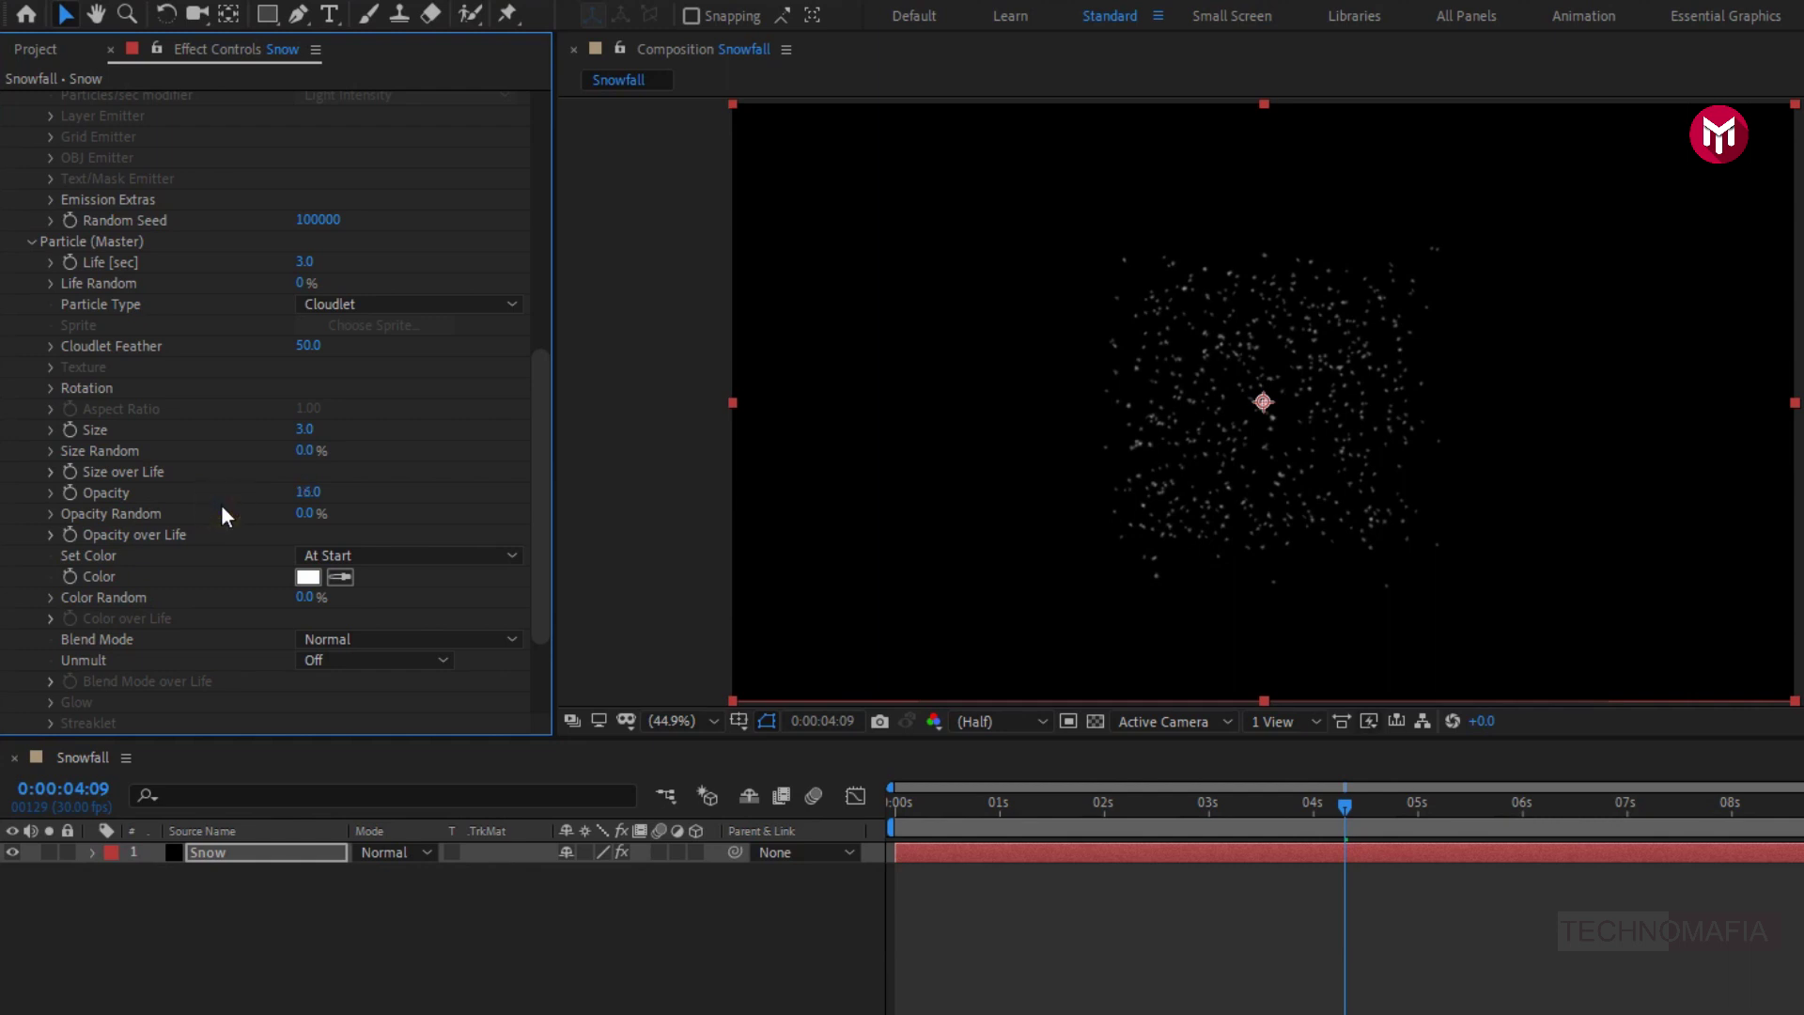
{"action": "left_click_drag", "start_coordinate": [305, 263], "coordinate": [483, 282]}
{"action": "left_click_drag", "start_coordinate": [324, 270], "coordinate": [498, 266]}
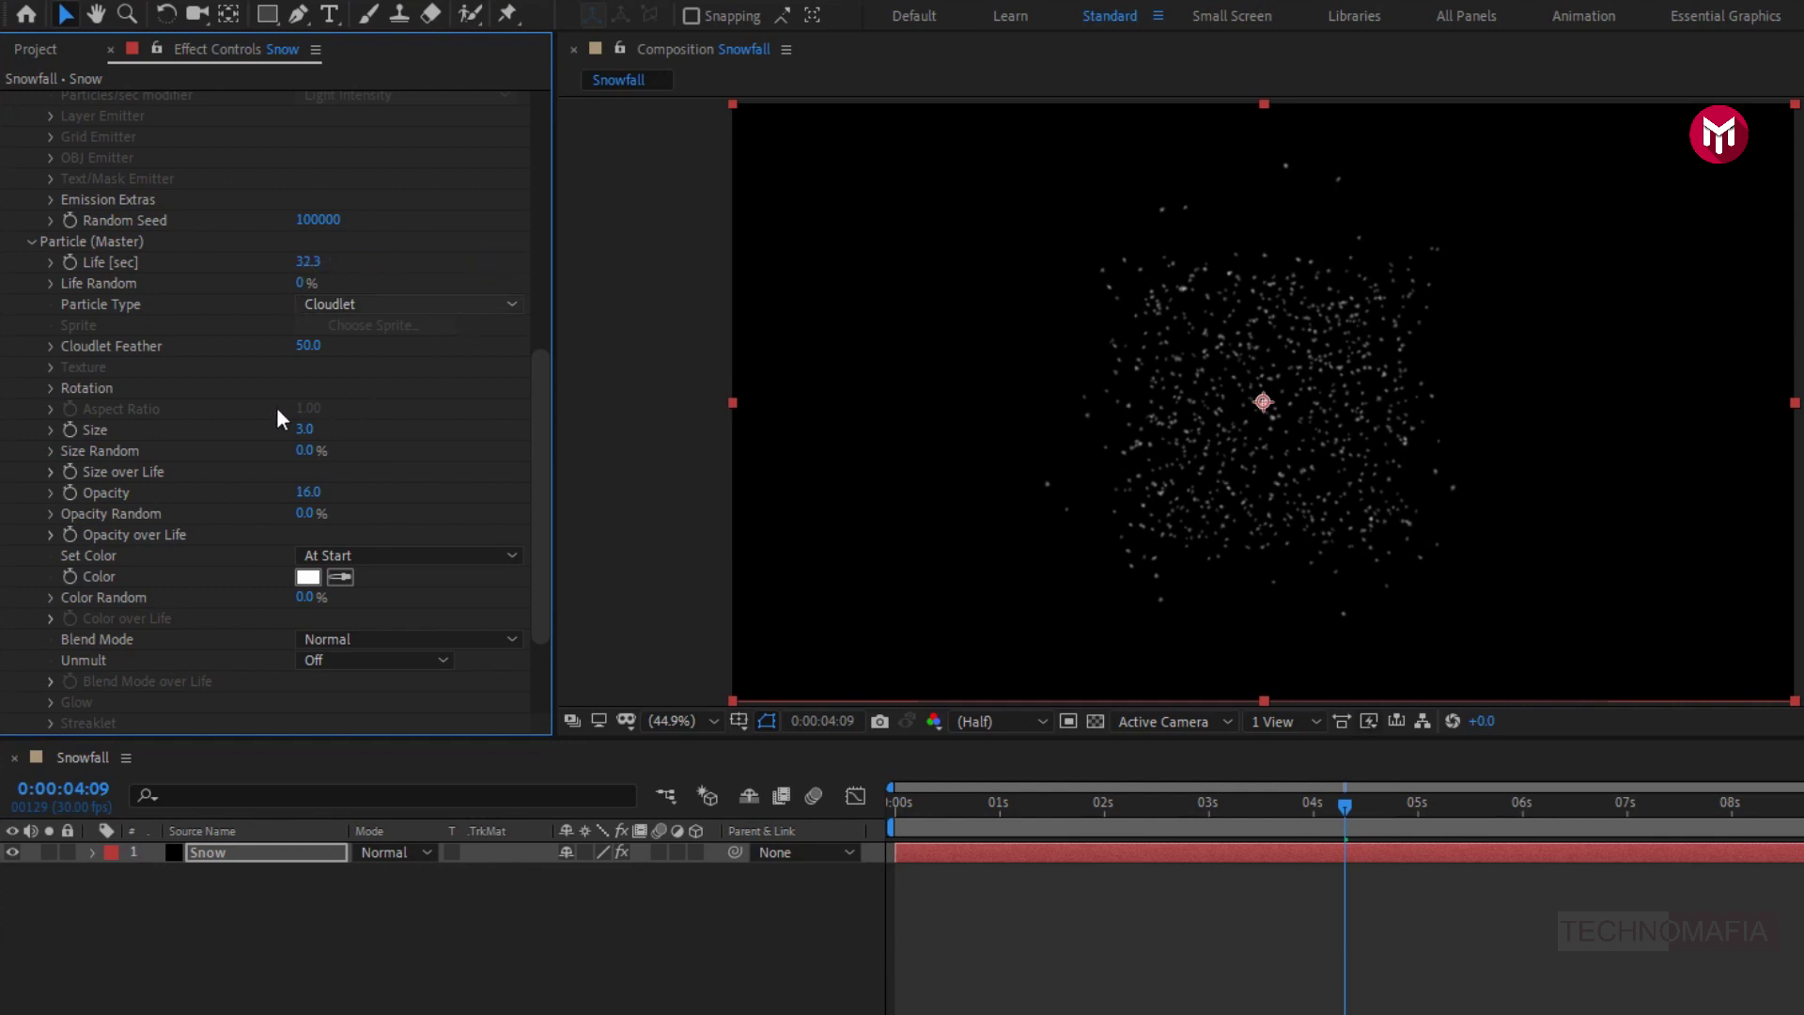
{"action": "scroll", "coordinate": [166, 433], "scroll_direction": "down", "scroll_amount": 3}
Set the Physics Gravity to 50
{"action": "left_click", "coordinate": [30, 618]}
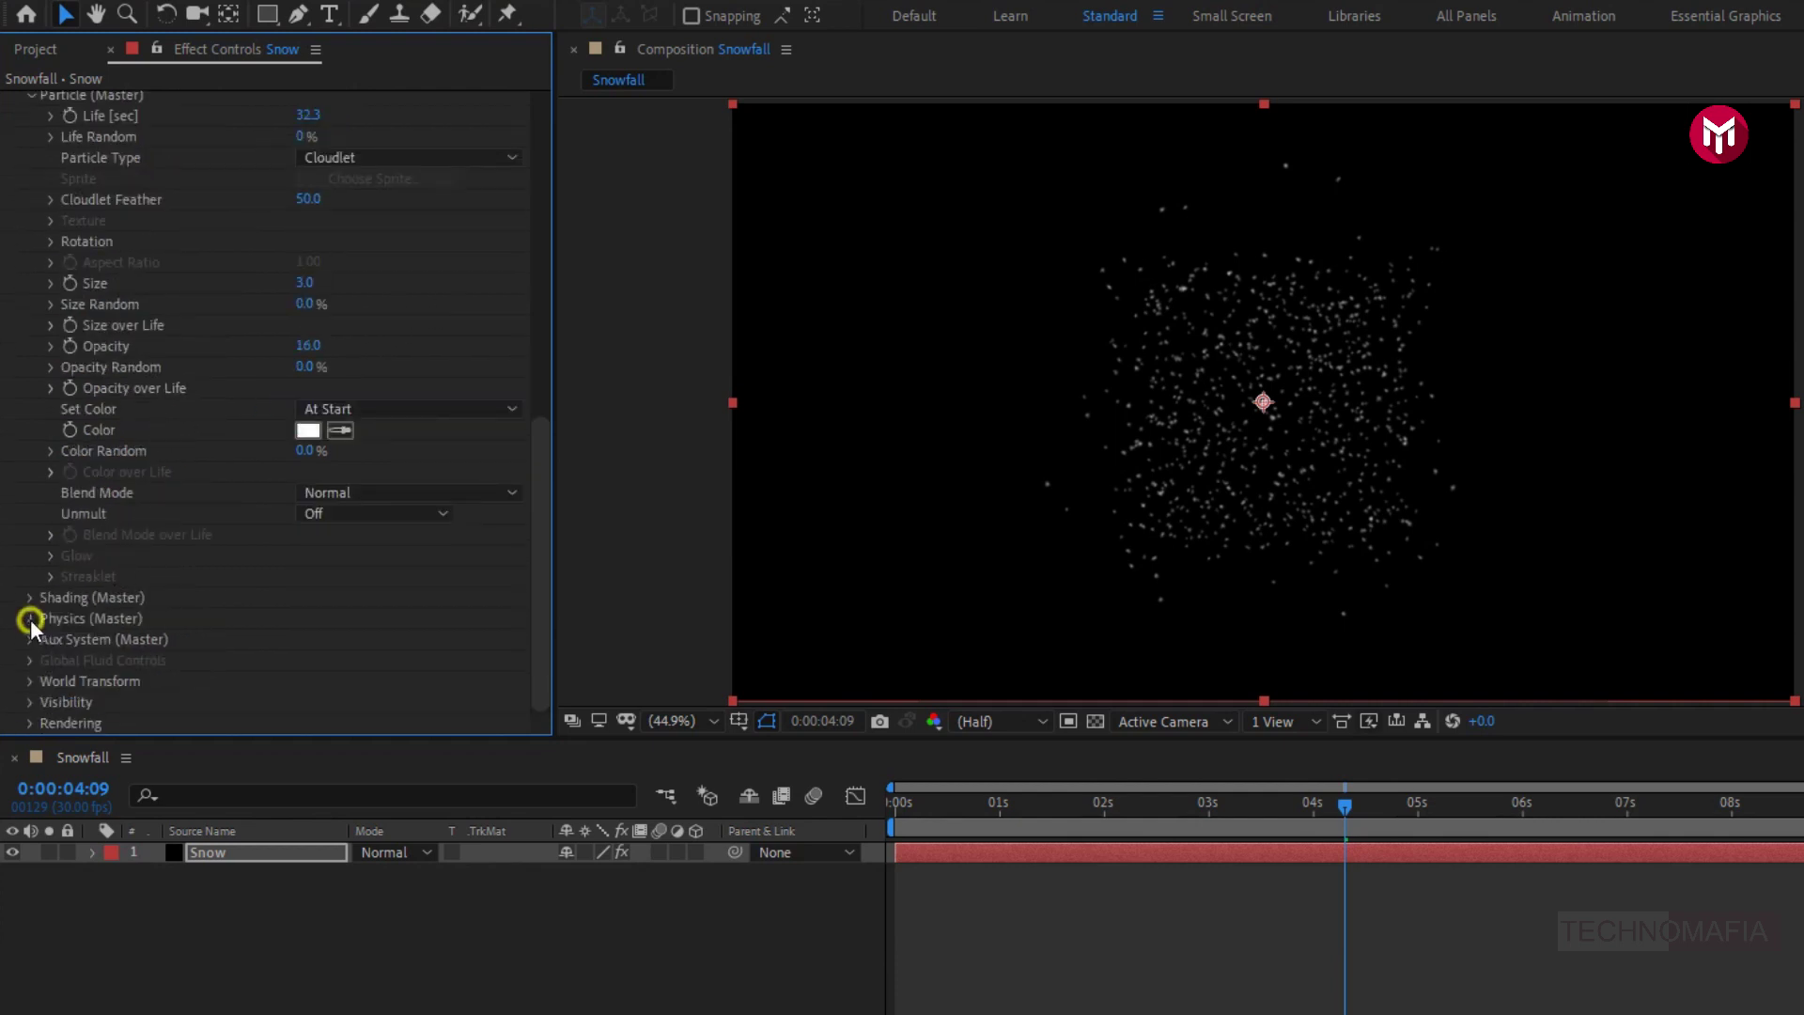
{"action": "scroll", "coordinate": [31, 618], "scroll_direction": "down", "scroll_amount": 2}
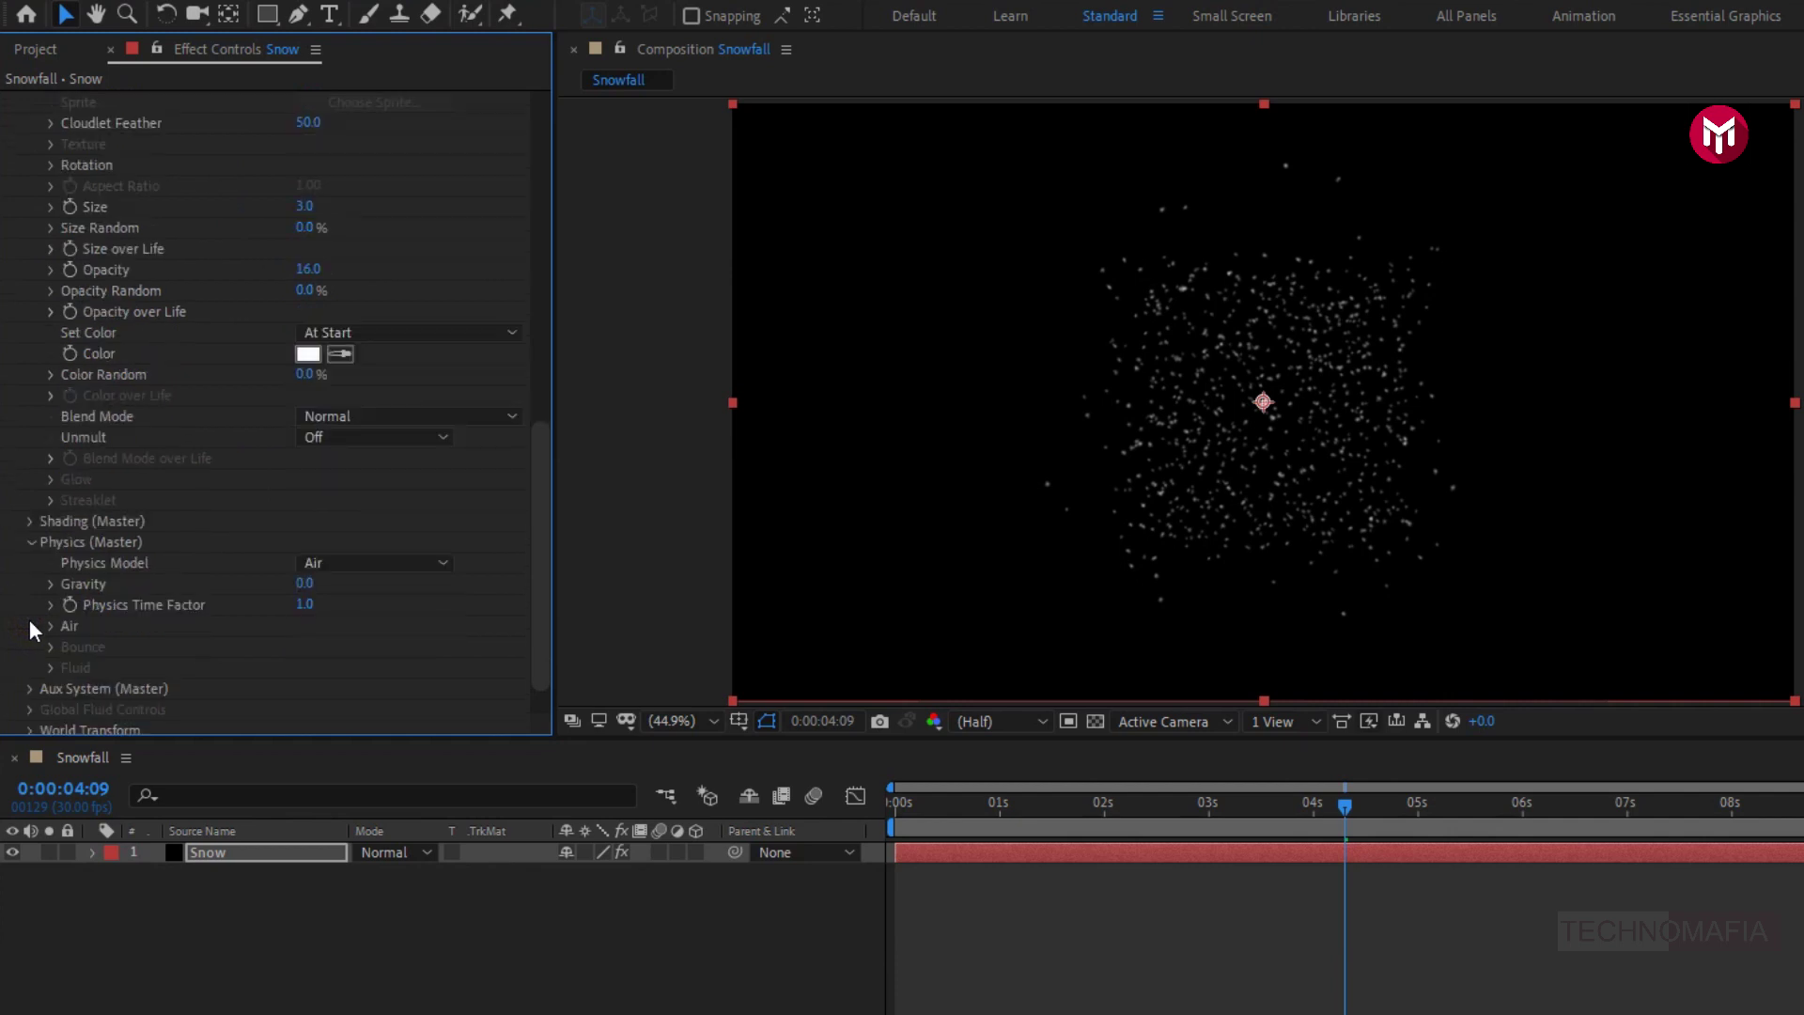
{"action": "left_click", "coordinate": [307, 535]}
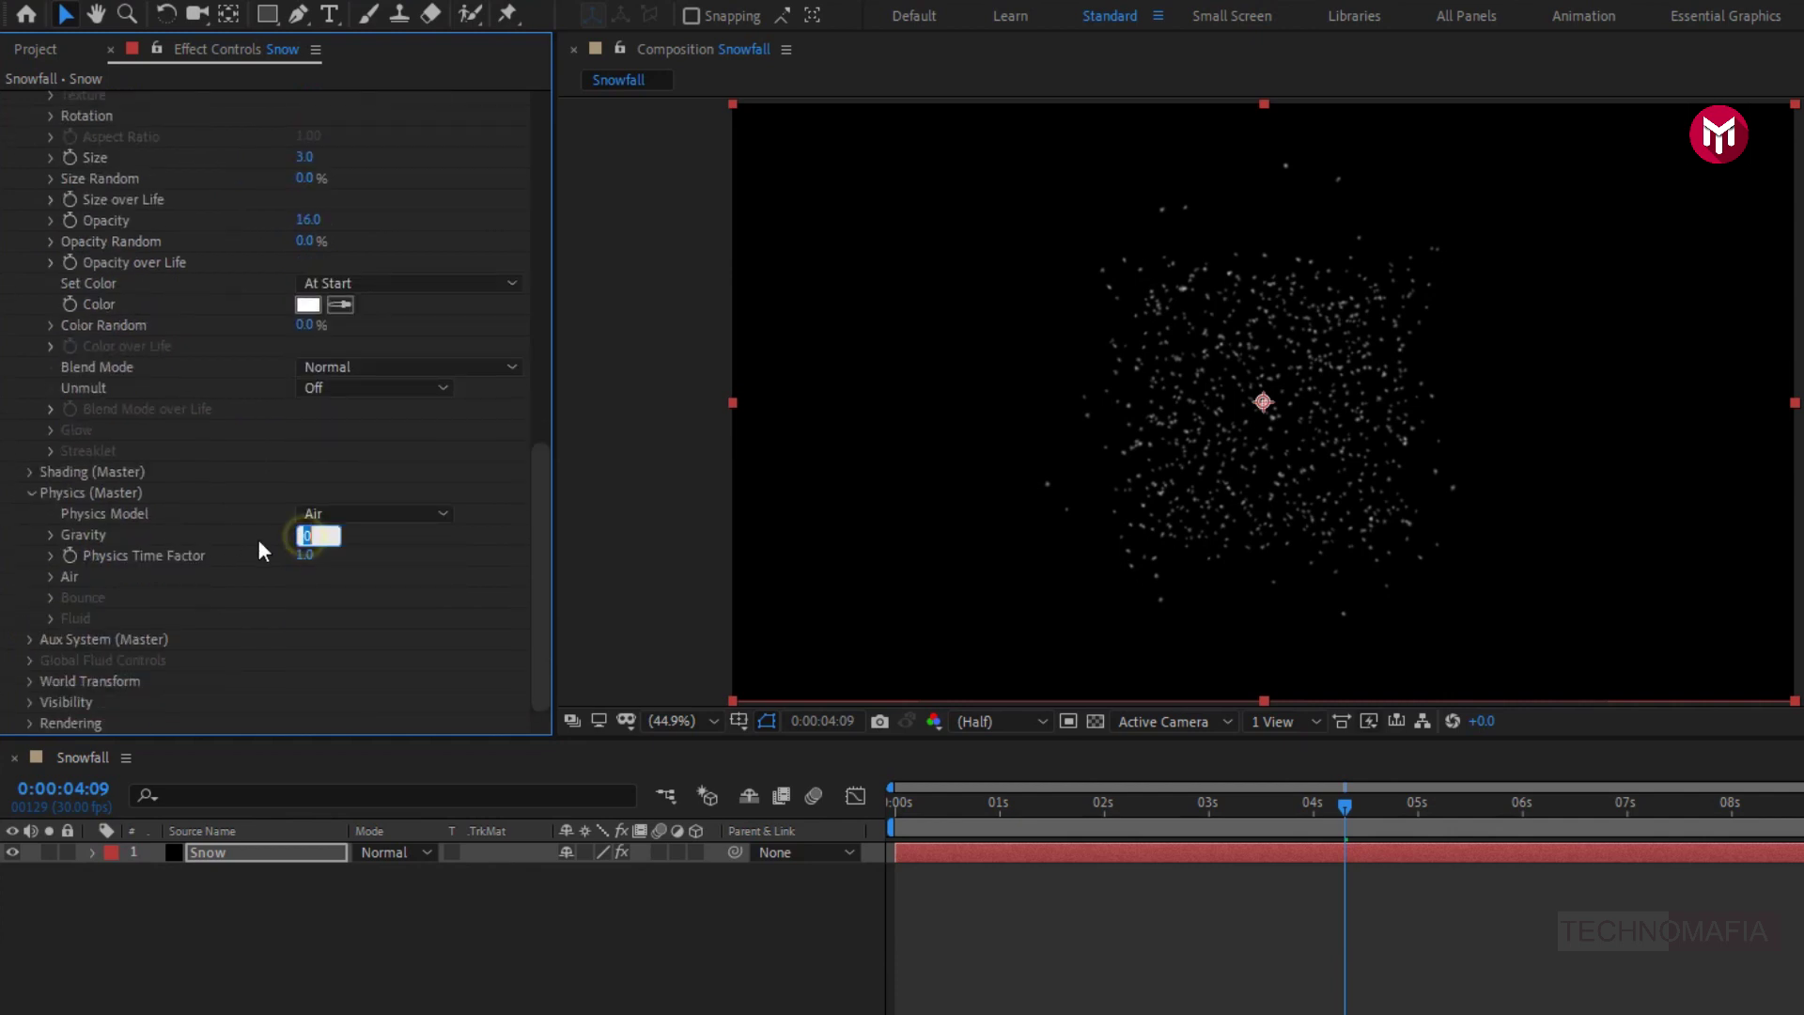
{"action": "type", "text": "50"}
{"action": "key", "text": "Return"}
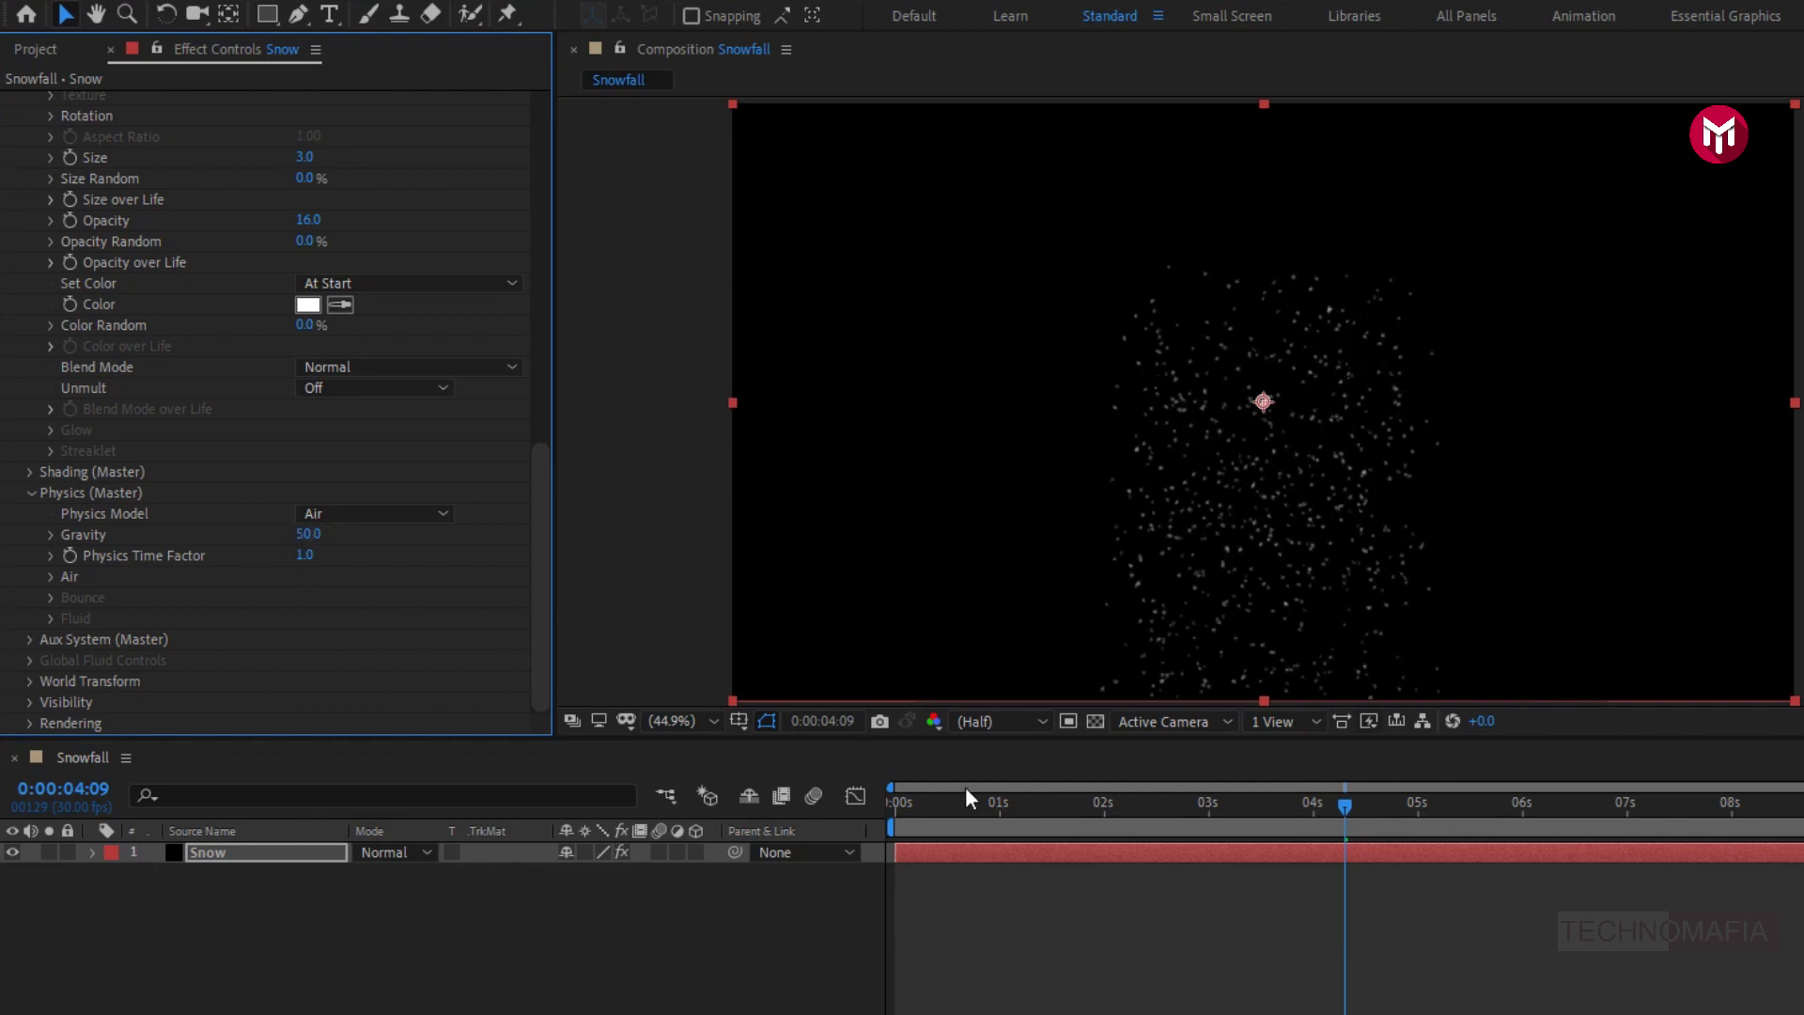
{"action": "left_click_drag", "start_coordinate": [982, 804], "coordinate": [1512, 806]}
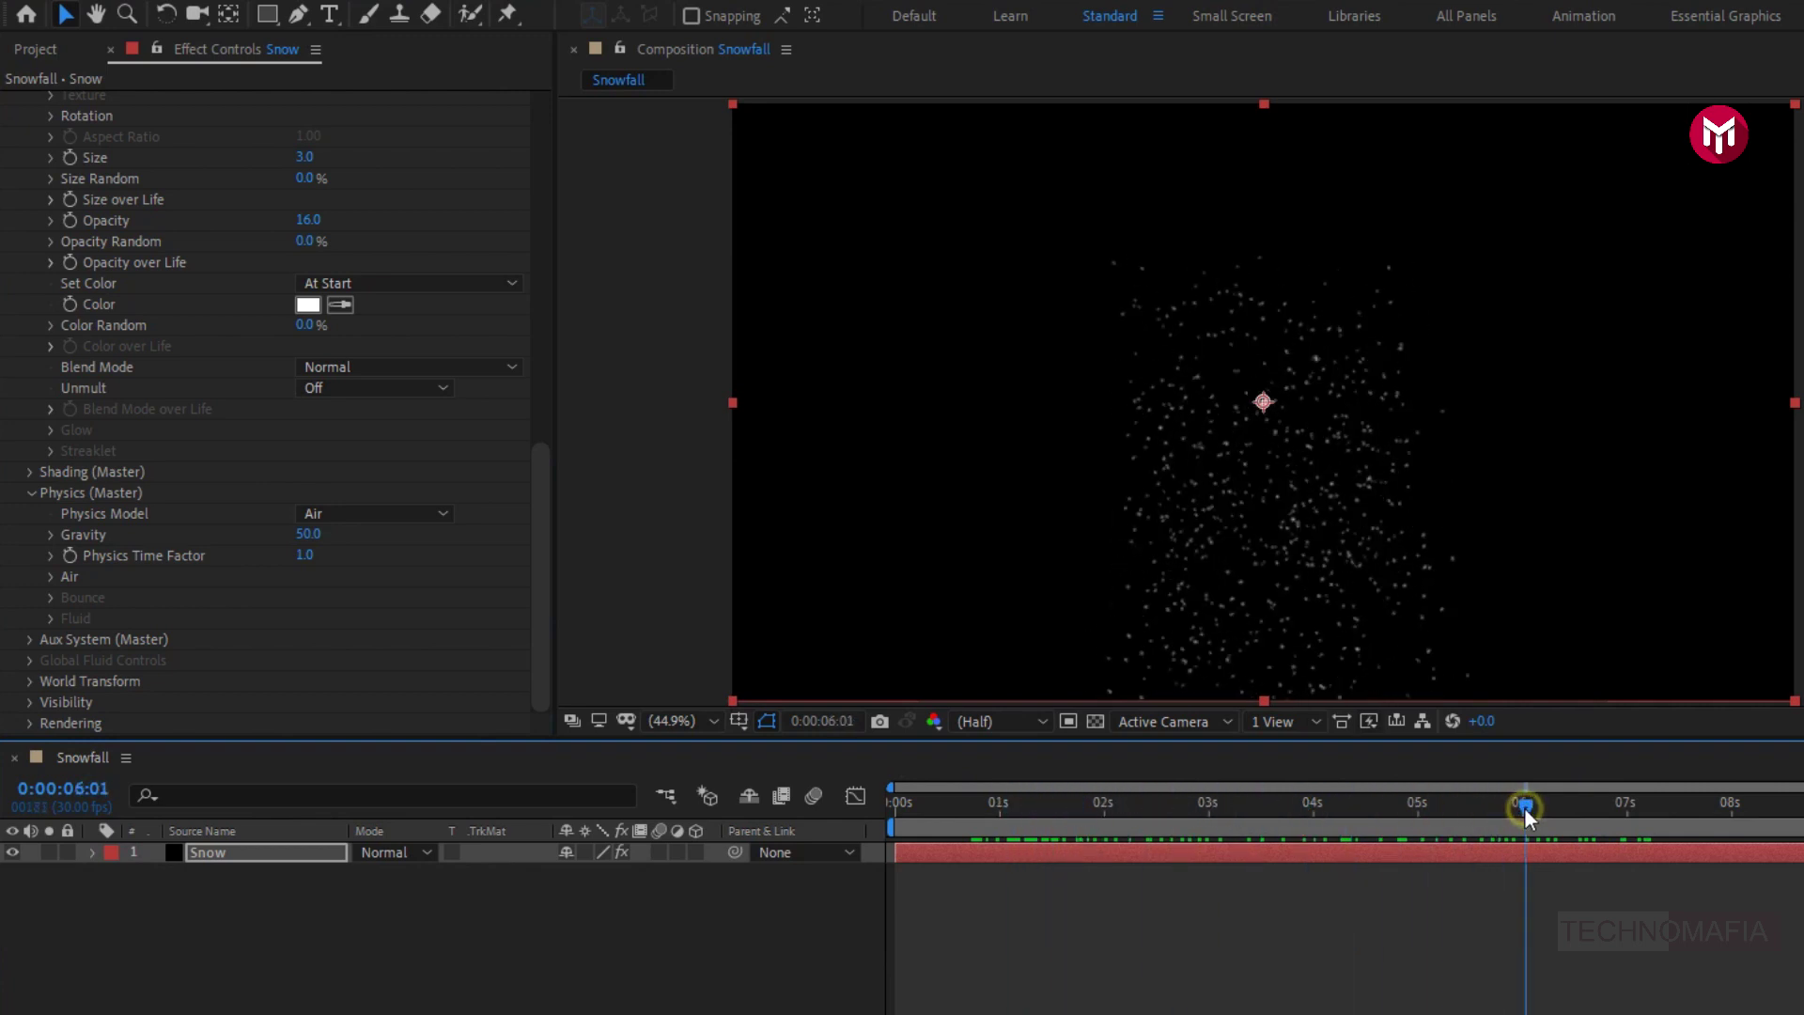
Set Air Resistance 0.3, Wind Y 38 and Z 65, and turbulence Affect Position 58
{"action": "left_click", "coordinate": [50, 576]}
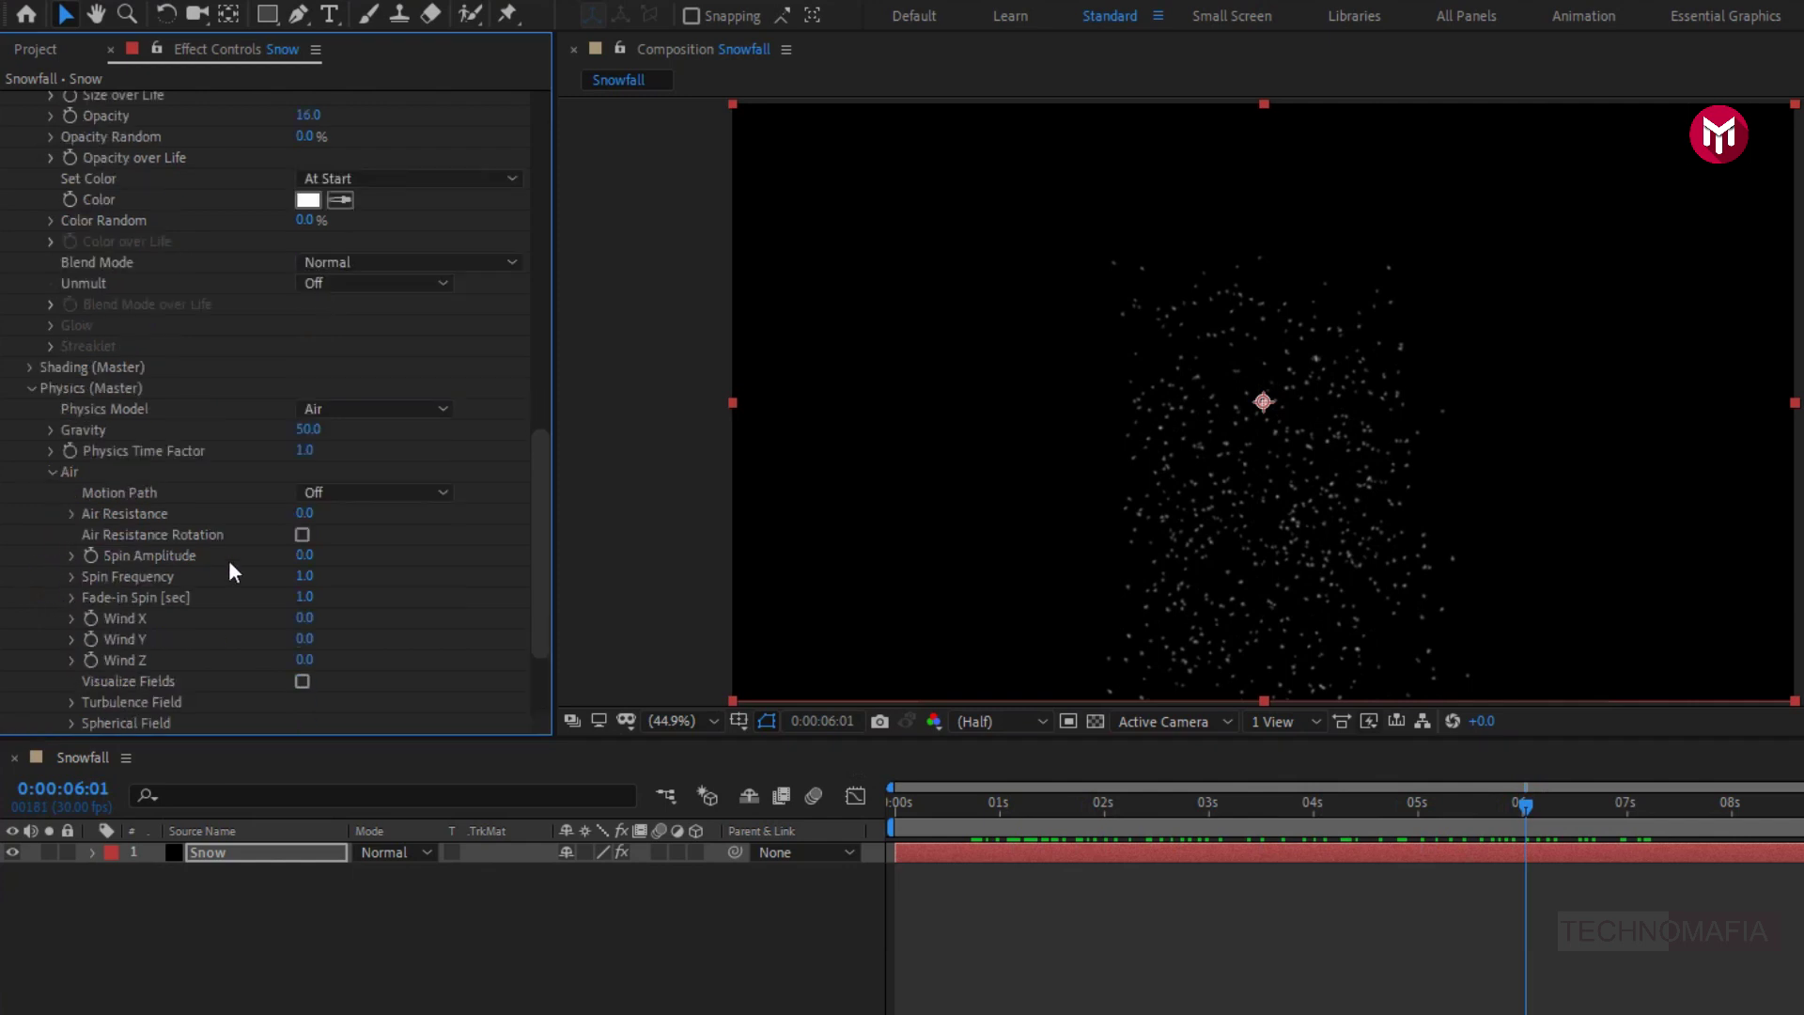
{"action": "left_click_drag", "start_coordinate": [304, 529], "coordinate": [311, 529]}
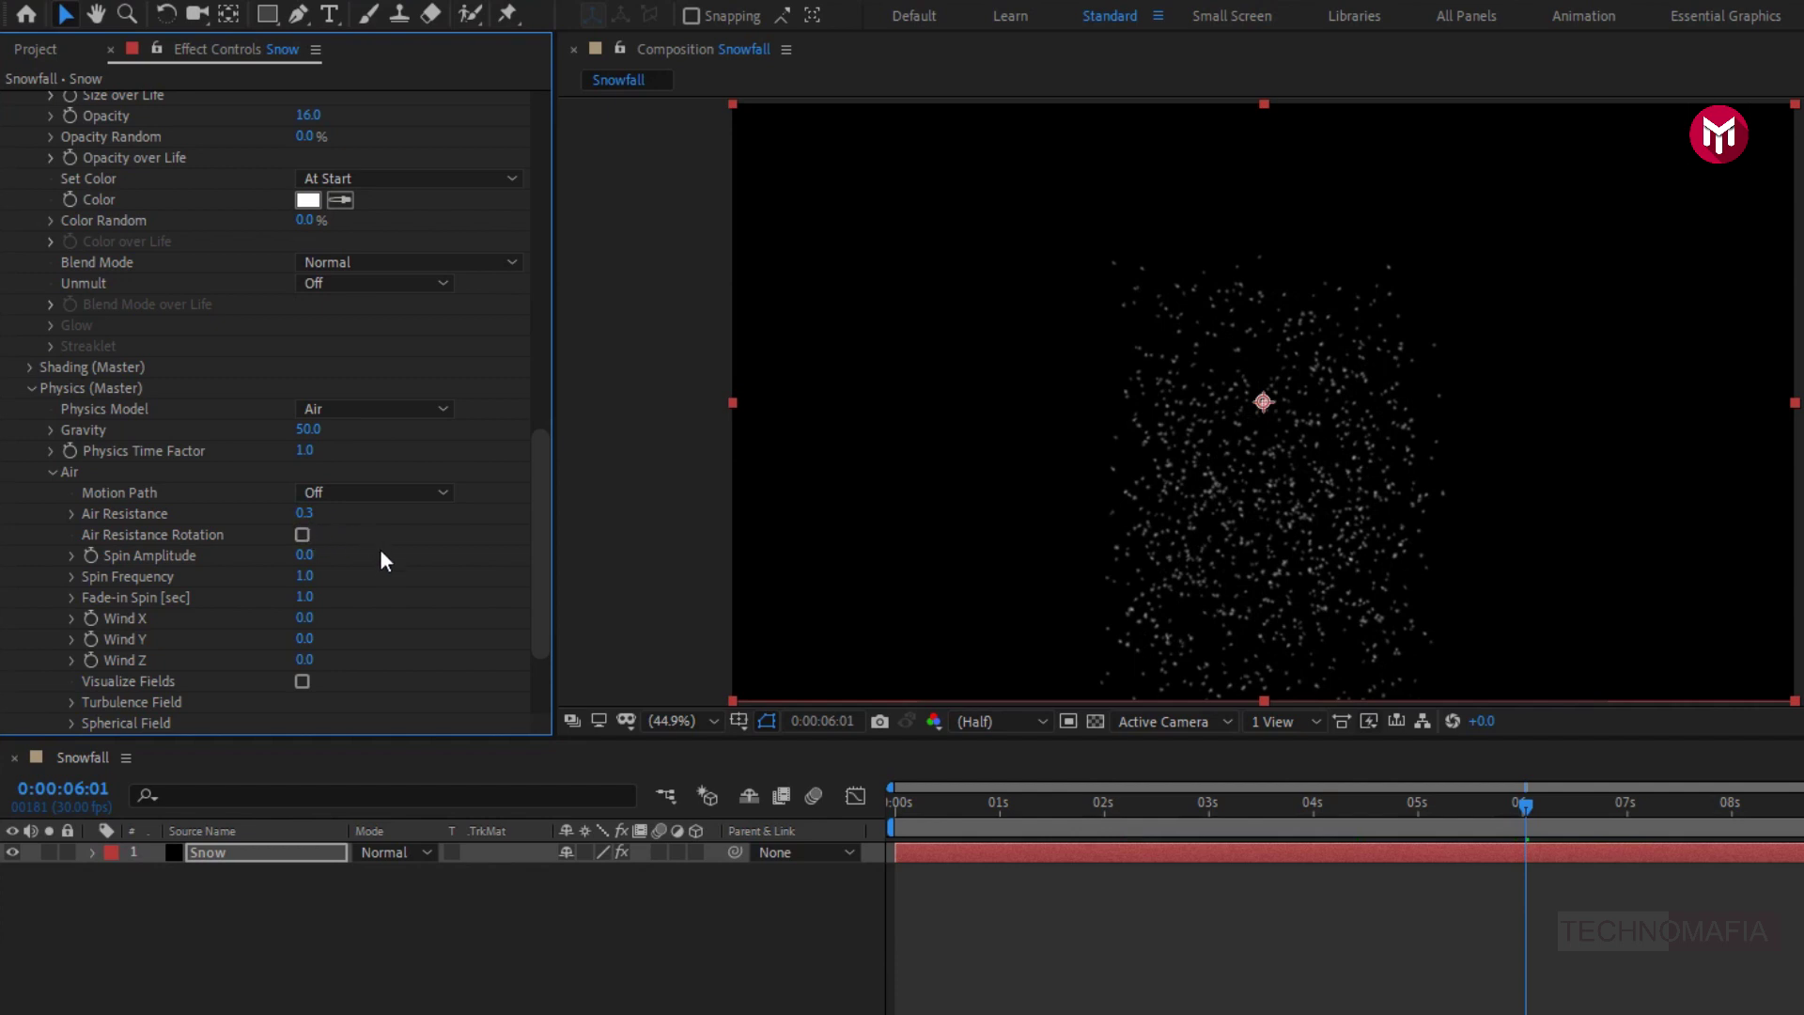
{"action": "left_click_drag", "start_coordinate": [307, 641], "coordinate": [383, 653]}
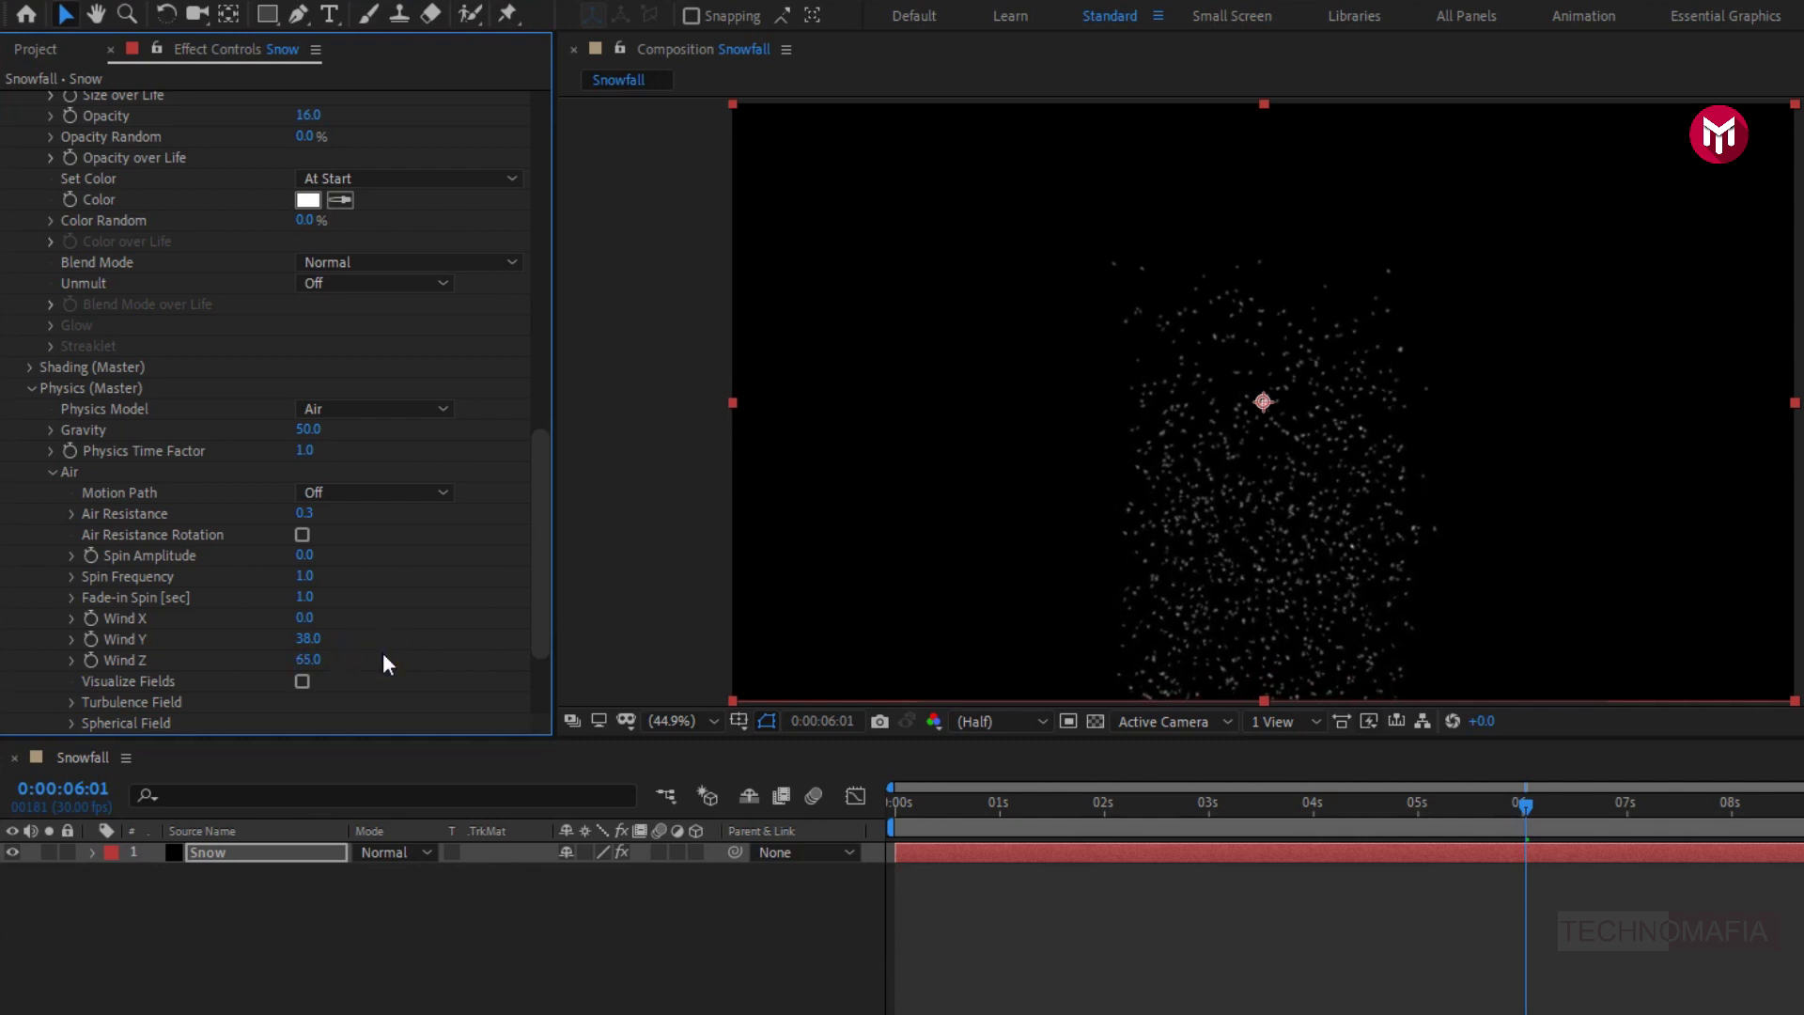
{"action": "scroll", "coordinate": [383, 655], "scroll_direction": "down", "scroll_amount": 5}
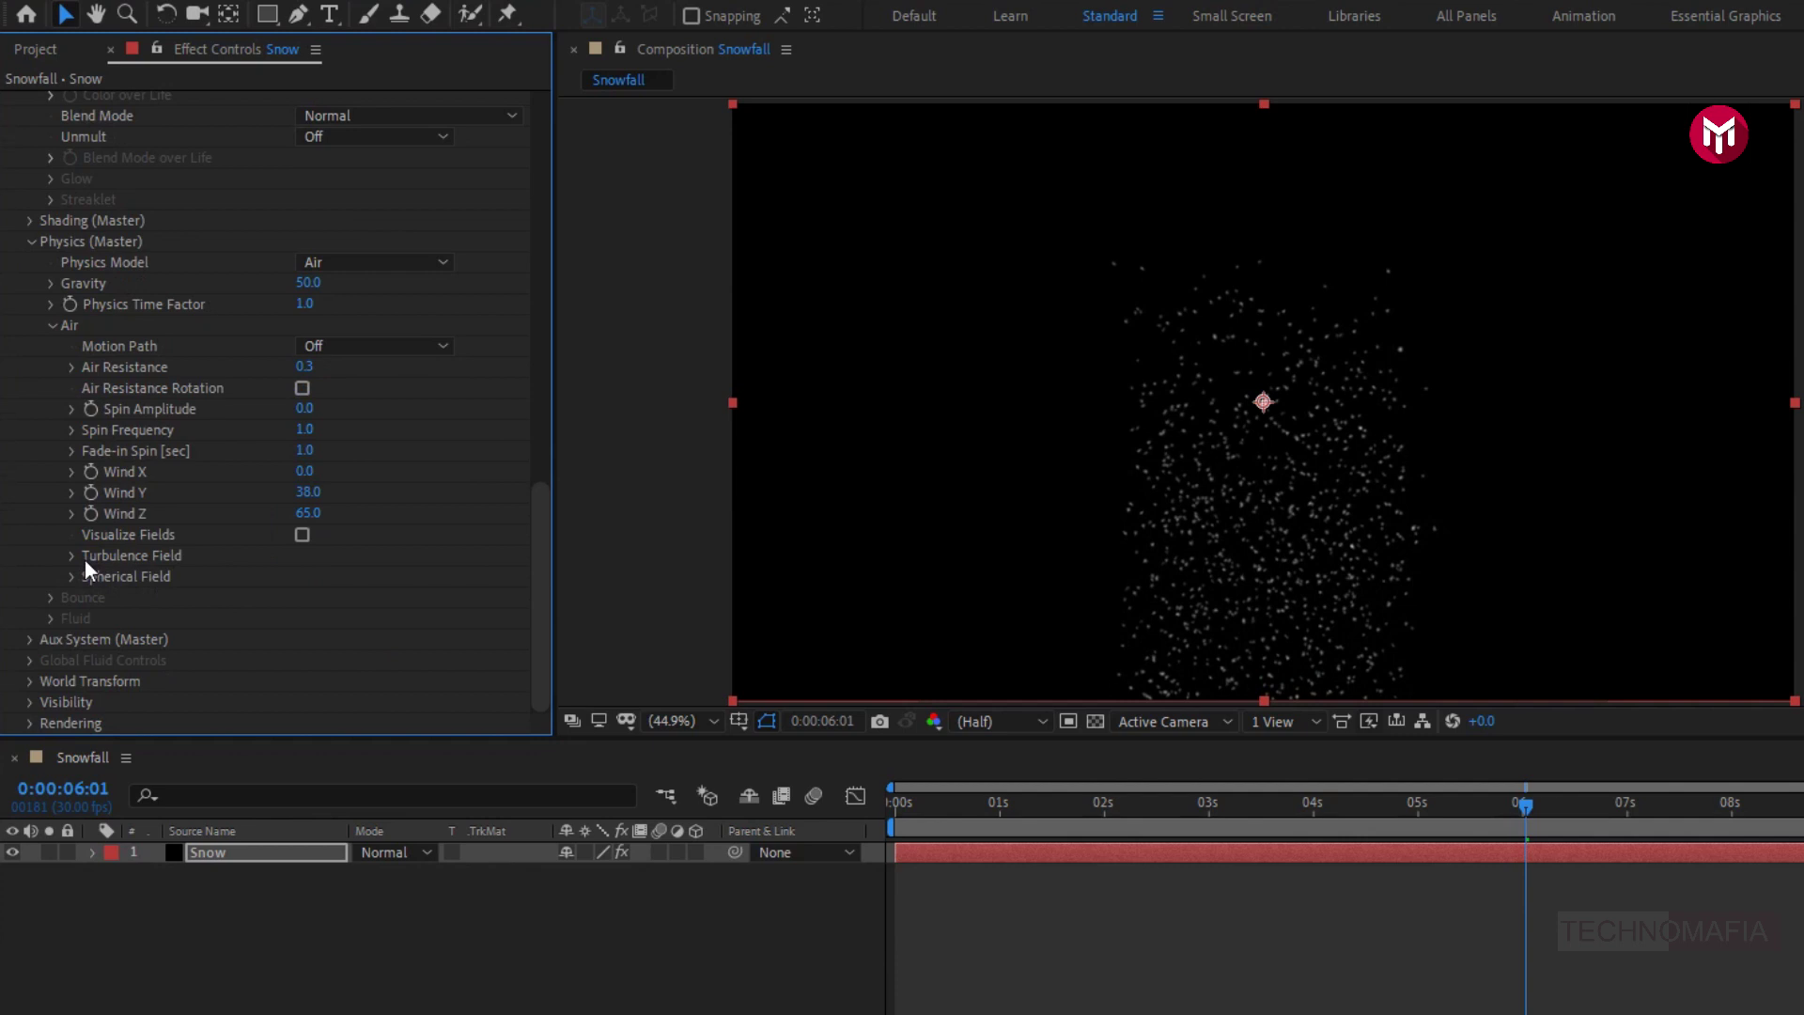
{"action": "left_click", "coordinate": [71, 554]}
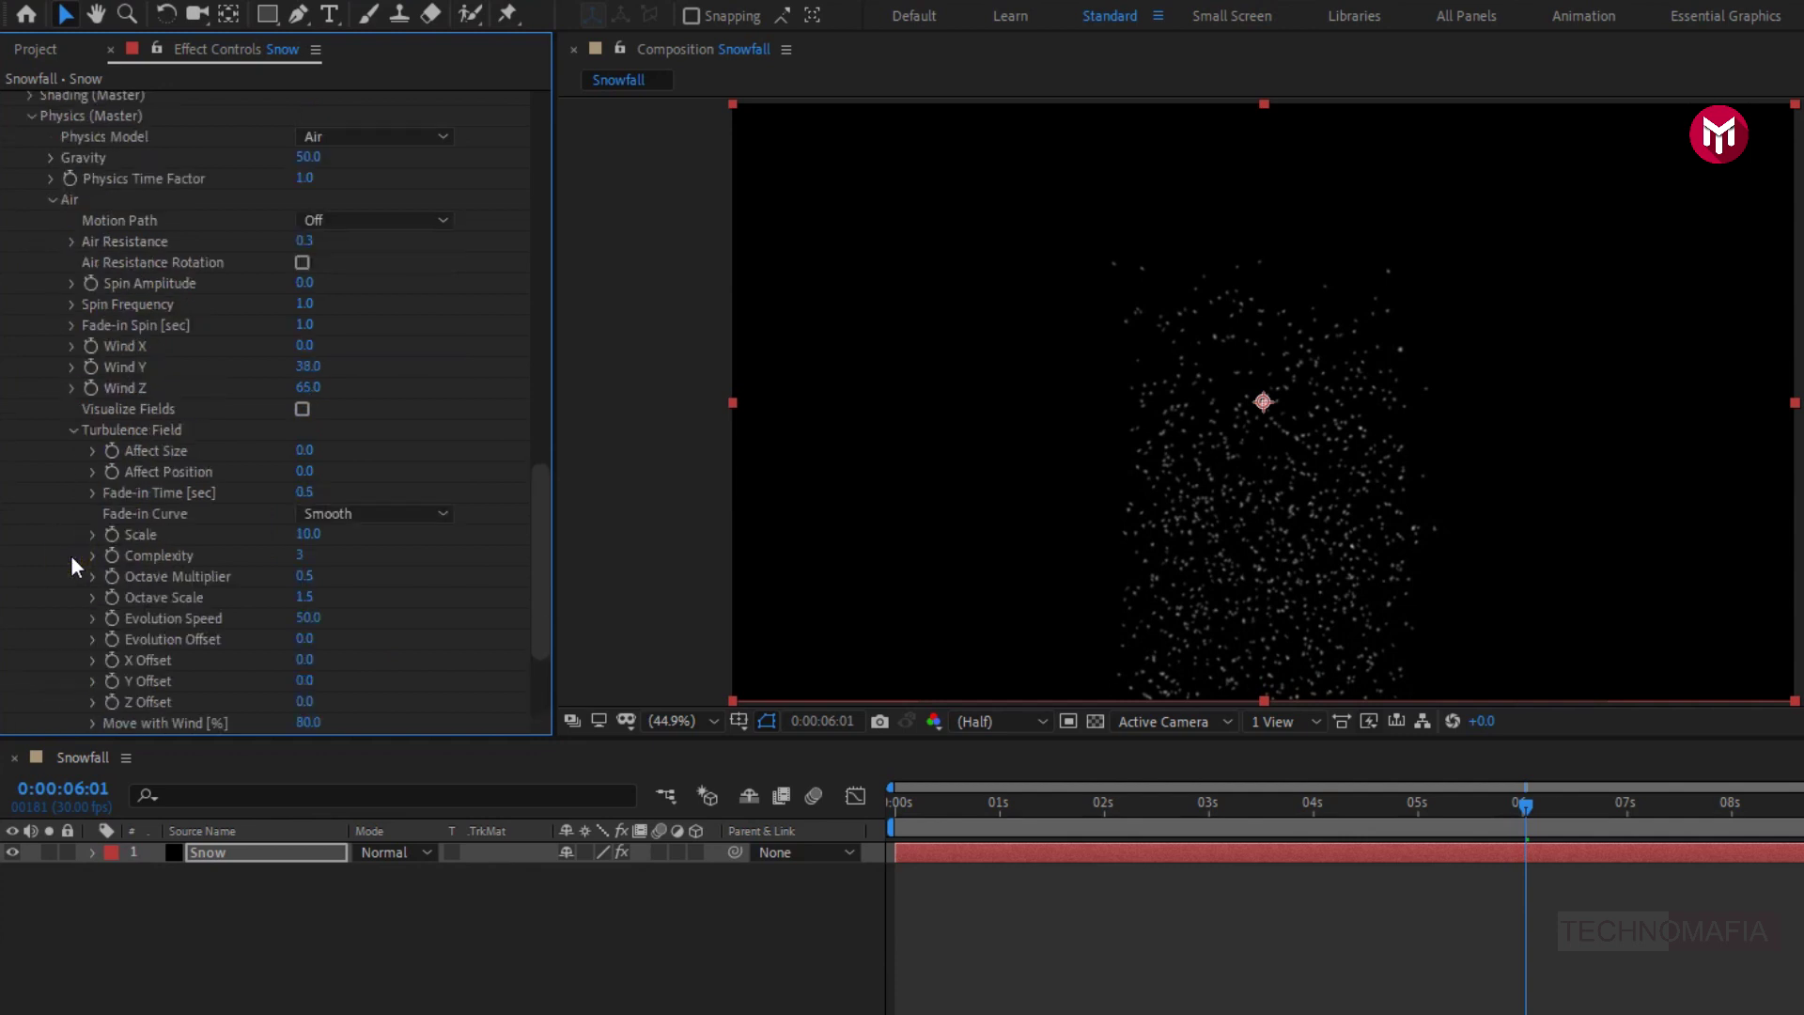
{"action": "left_click_drag", "start_coordinate": [299, 473], "coordinate": [387, 489]}
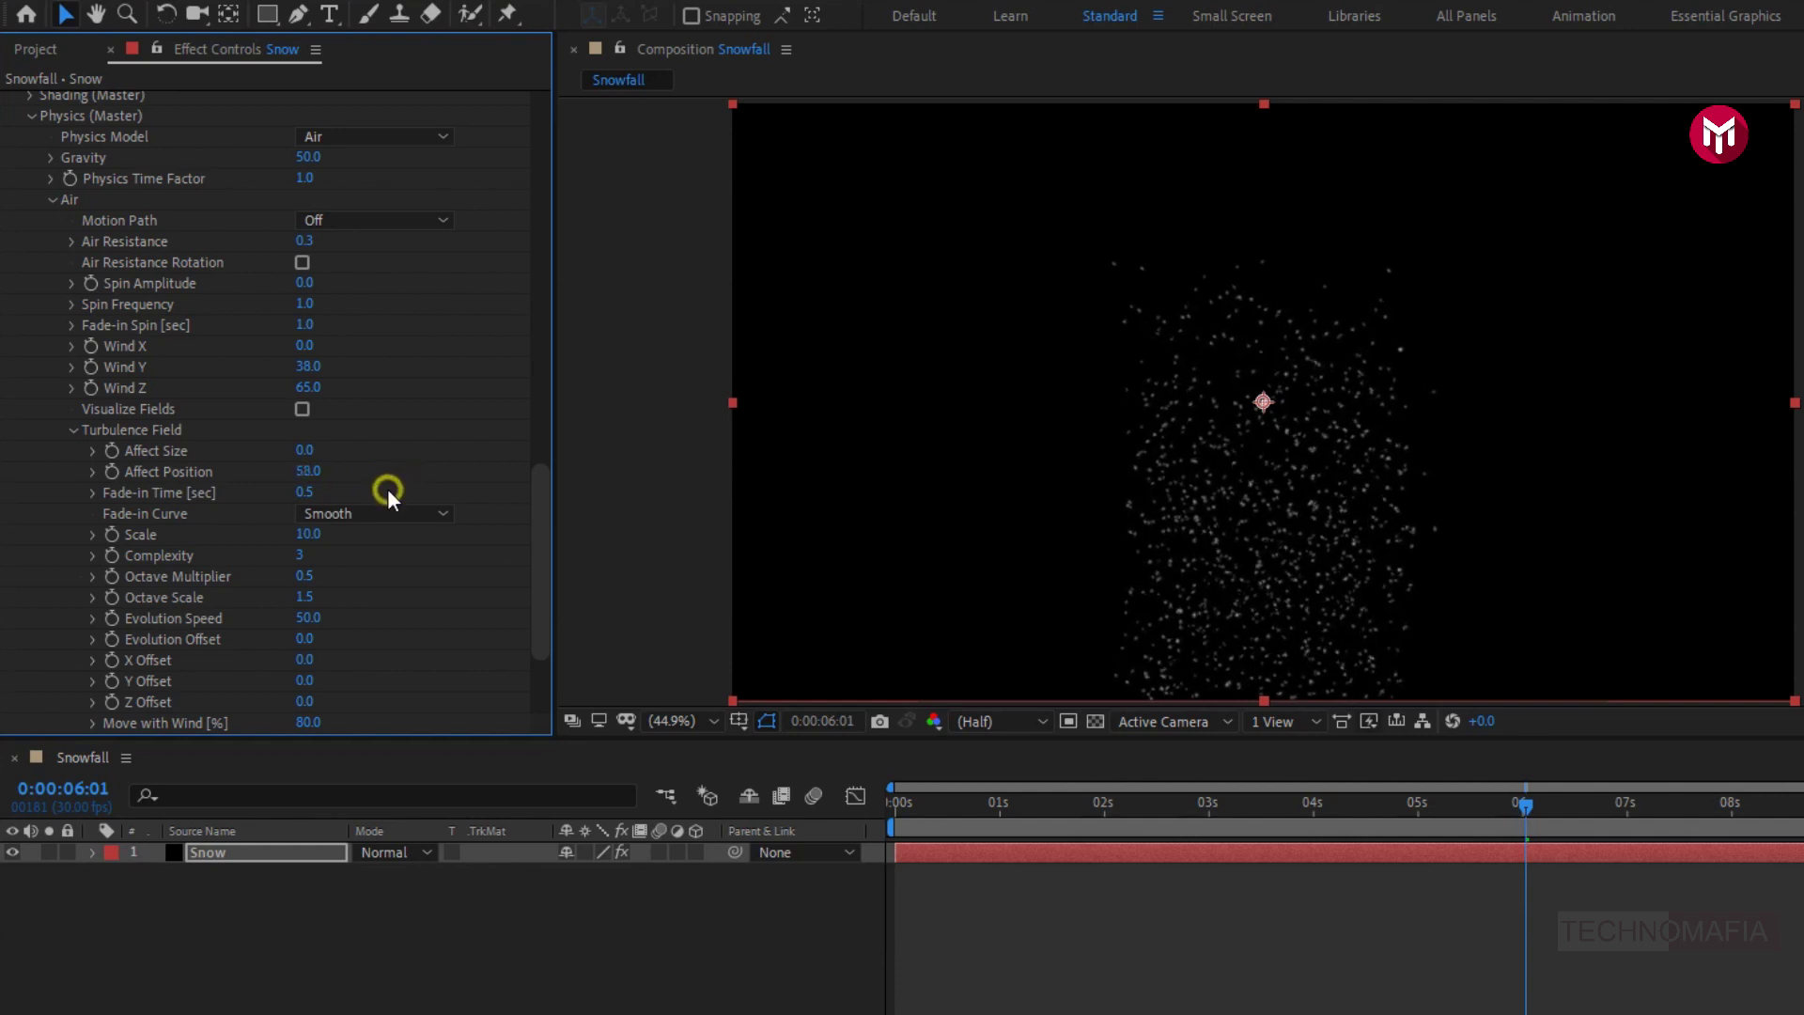
{"action": "left_click_drag", "start_coordinate": [1208, 803], "coordinate": [1152, 815]}
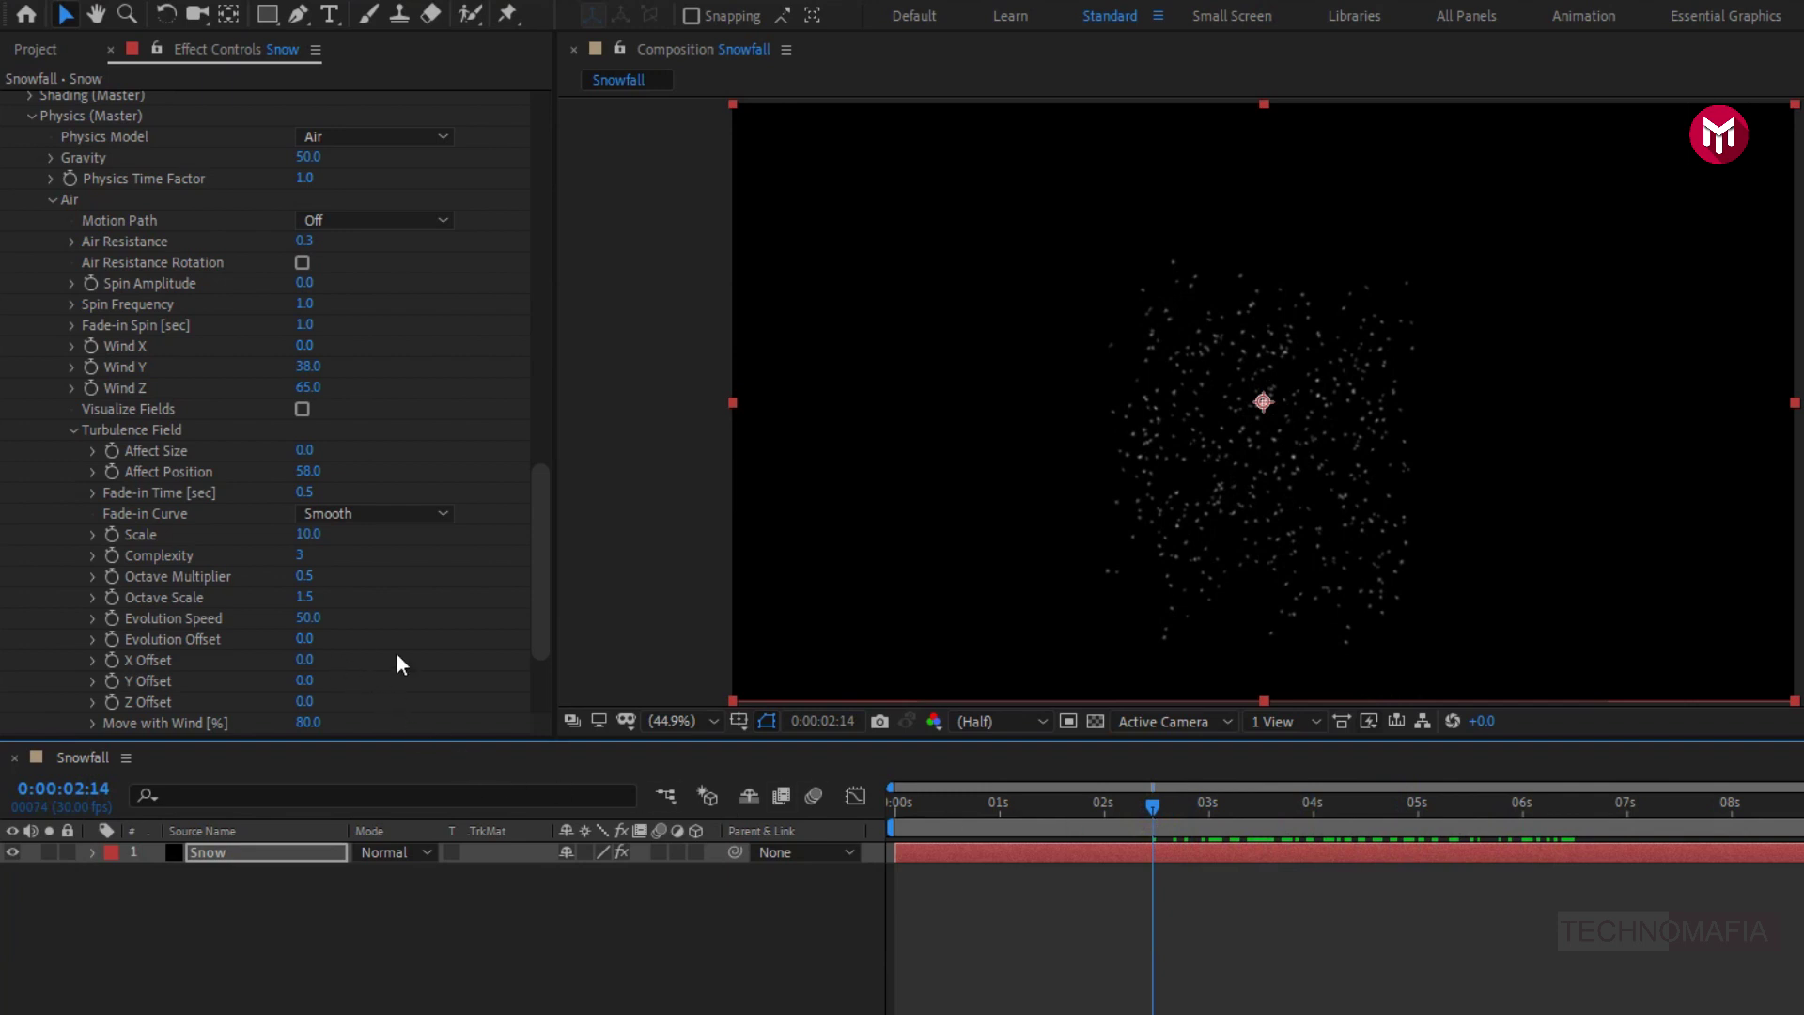
Collapse Physics and switch Emitter Size to XYZ Individual
{"action": "scroll", "coordinate": [398, 656], "scroll_direction": "down", "scroll_amount": 3}
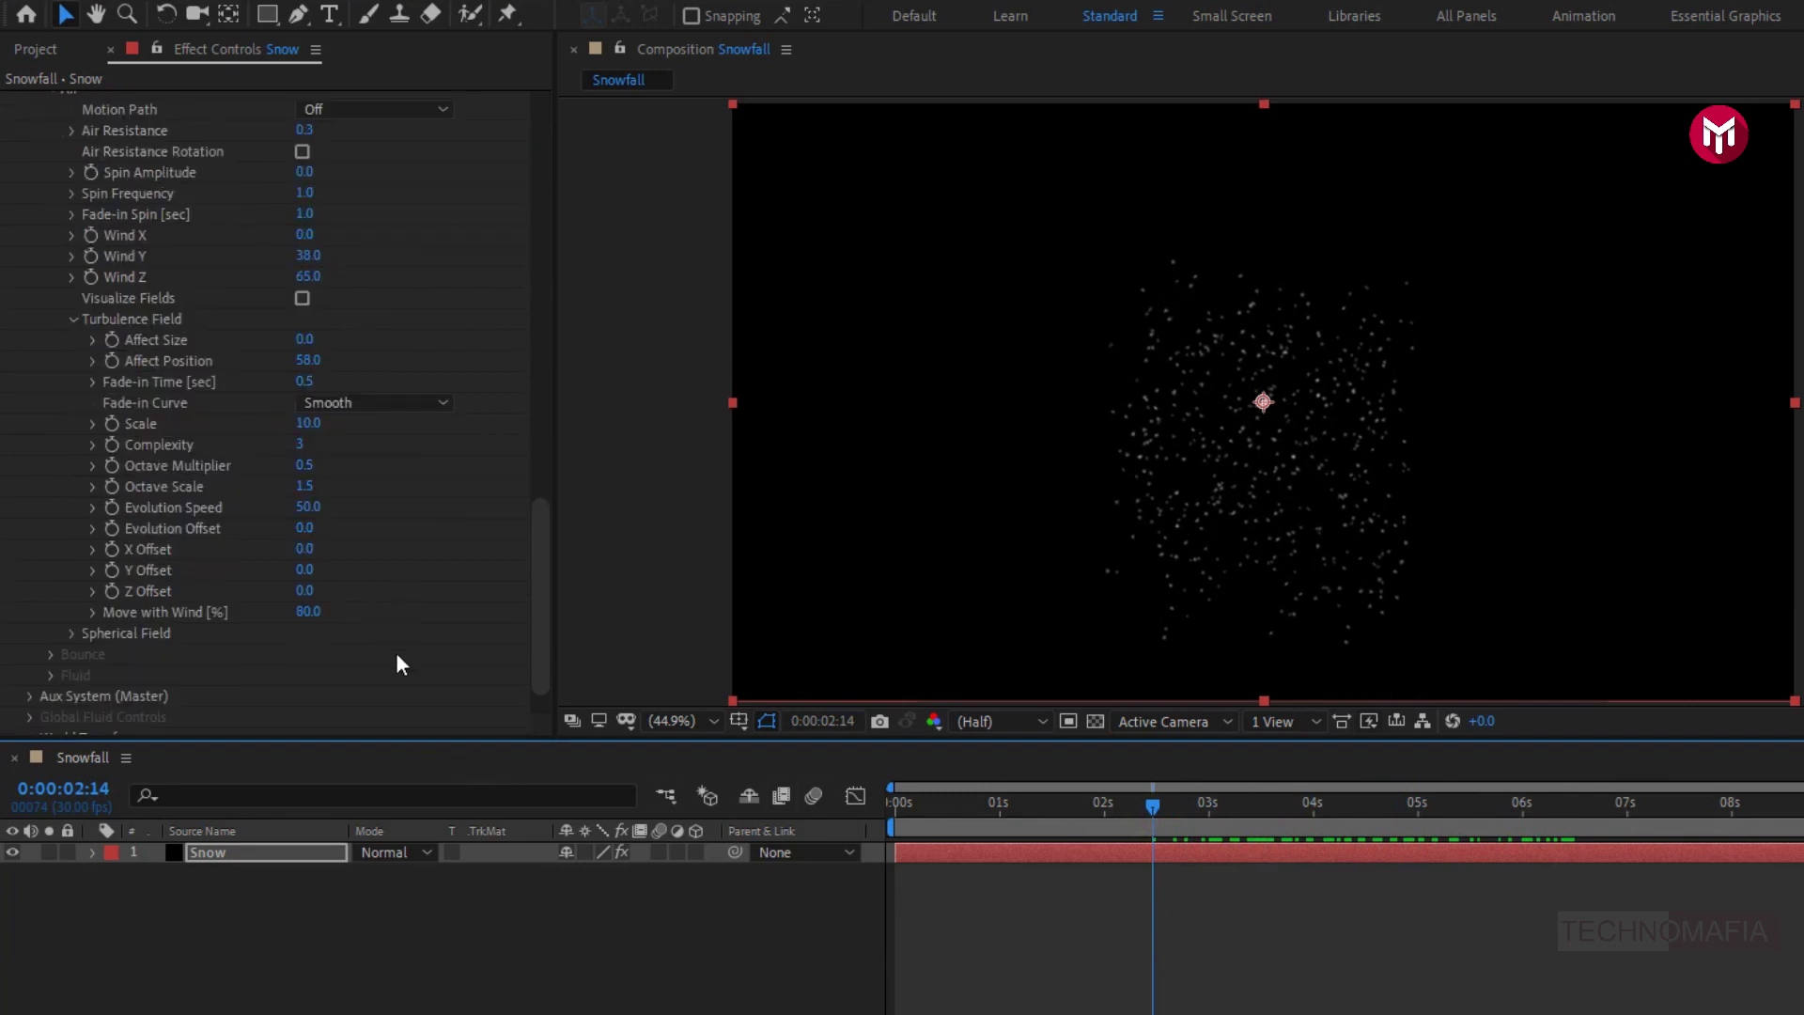
{"action": "scroll", "coordinate": [397, 652], "scroll_direction": "up", "scroll_amount": 10}
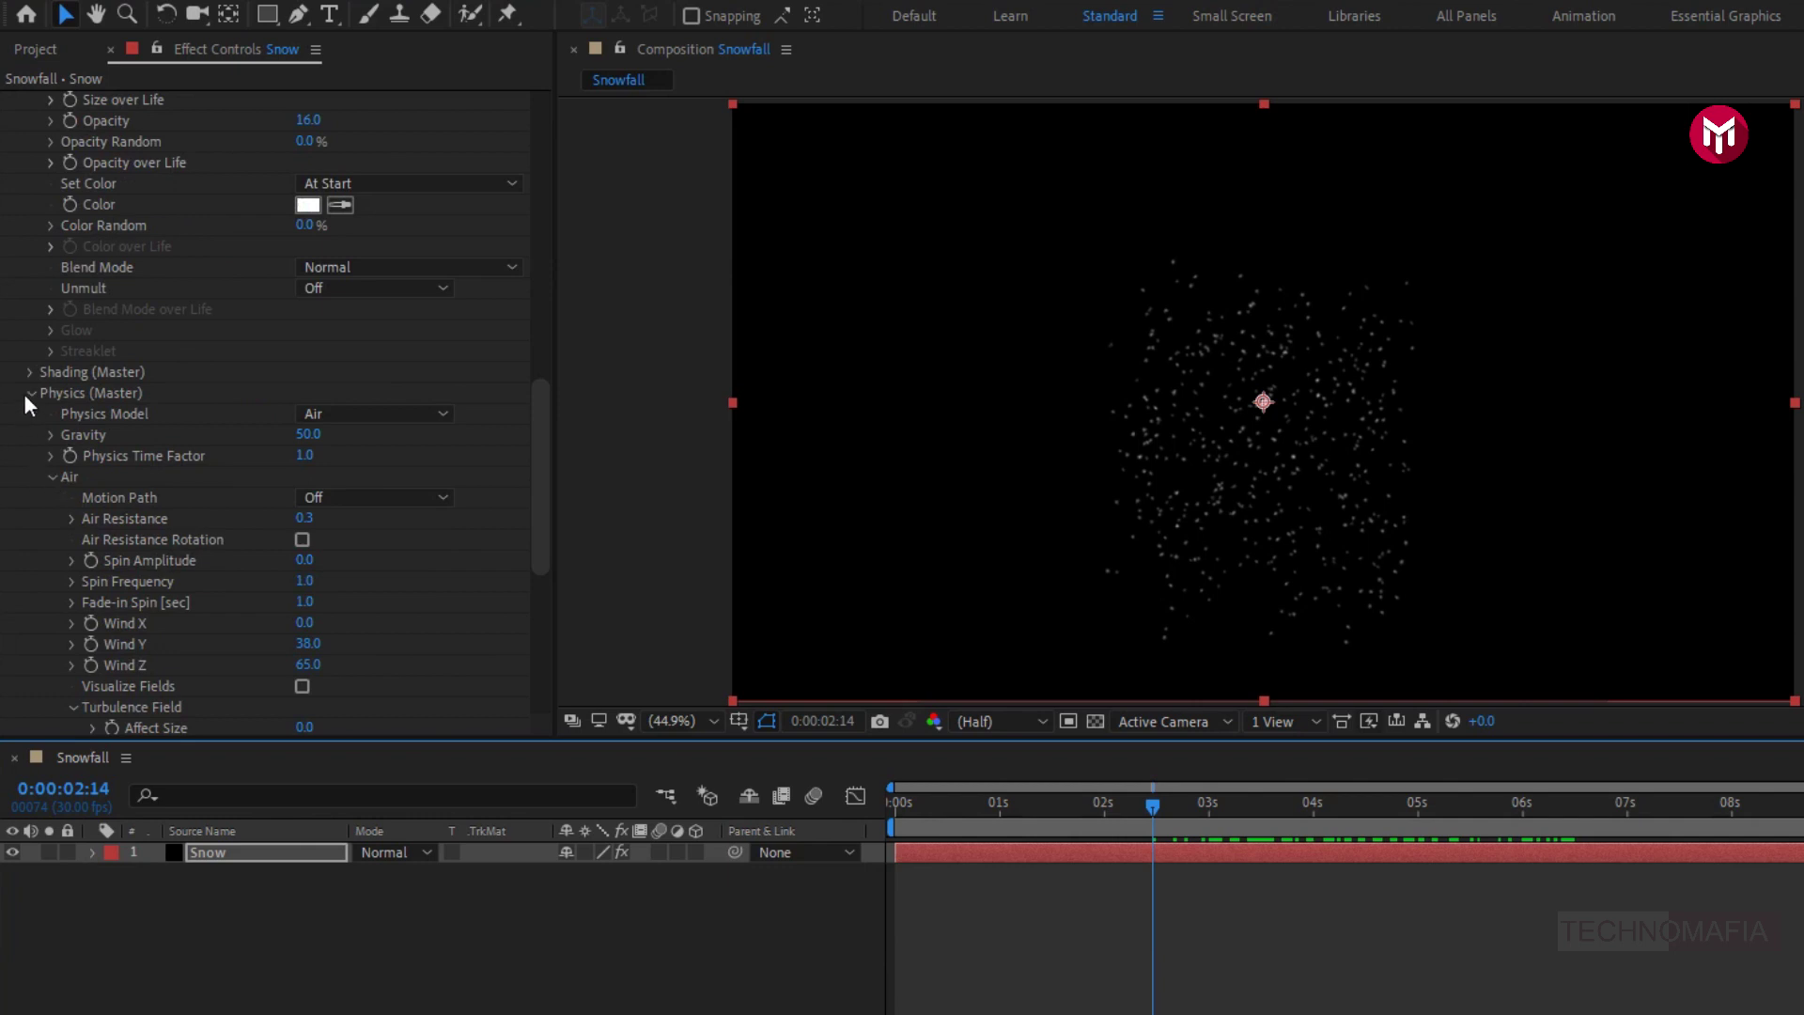
{"action": "left_click", "coordinate": [26, 389]}
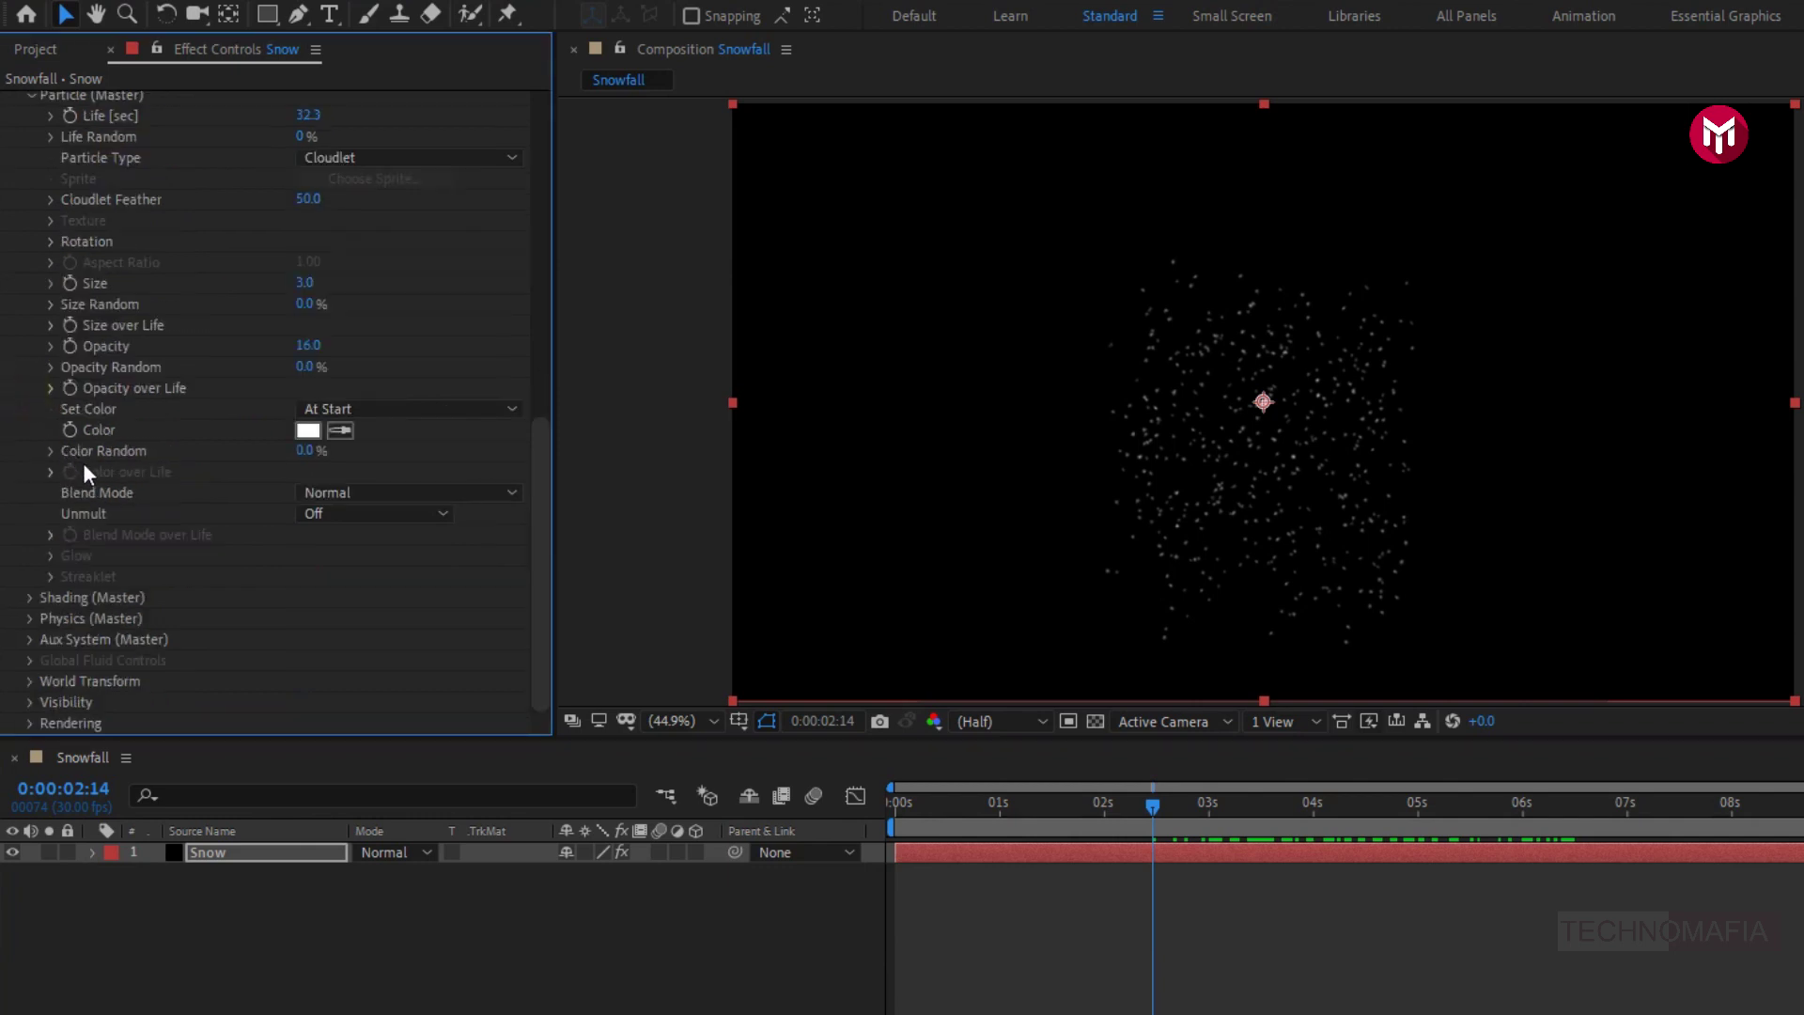
{"action": "scroll", "coordinate": [83, 465], "scroll_direction": "up", "scroll_amount": 16}
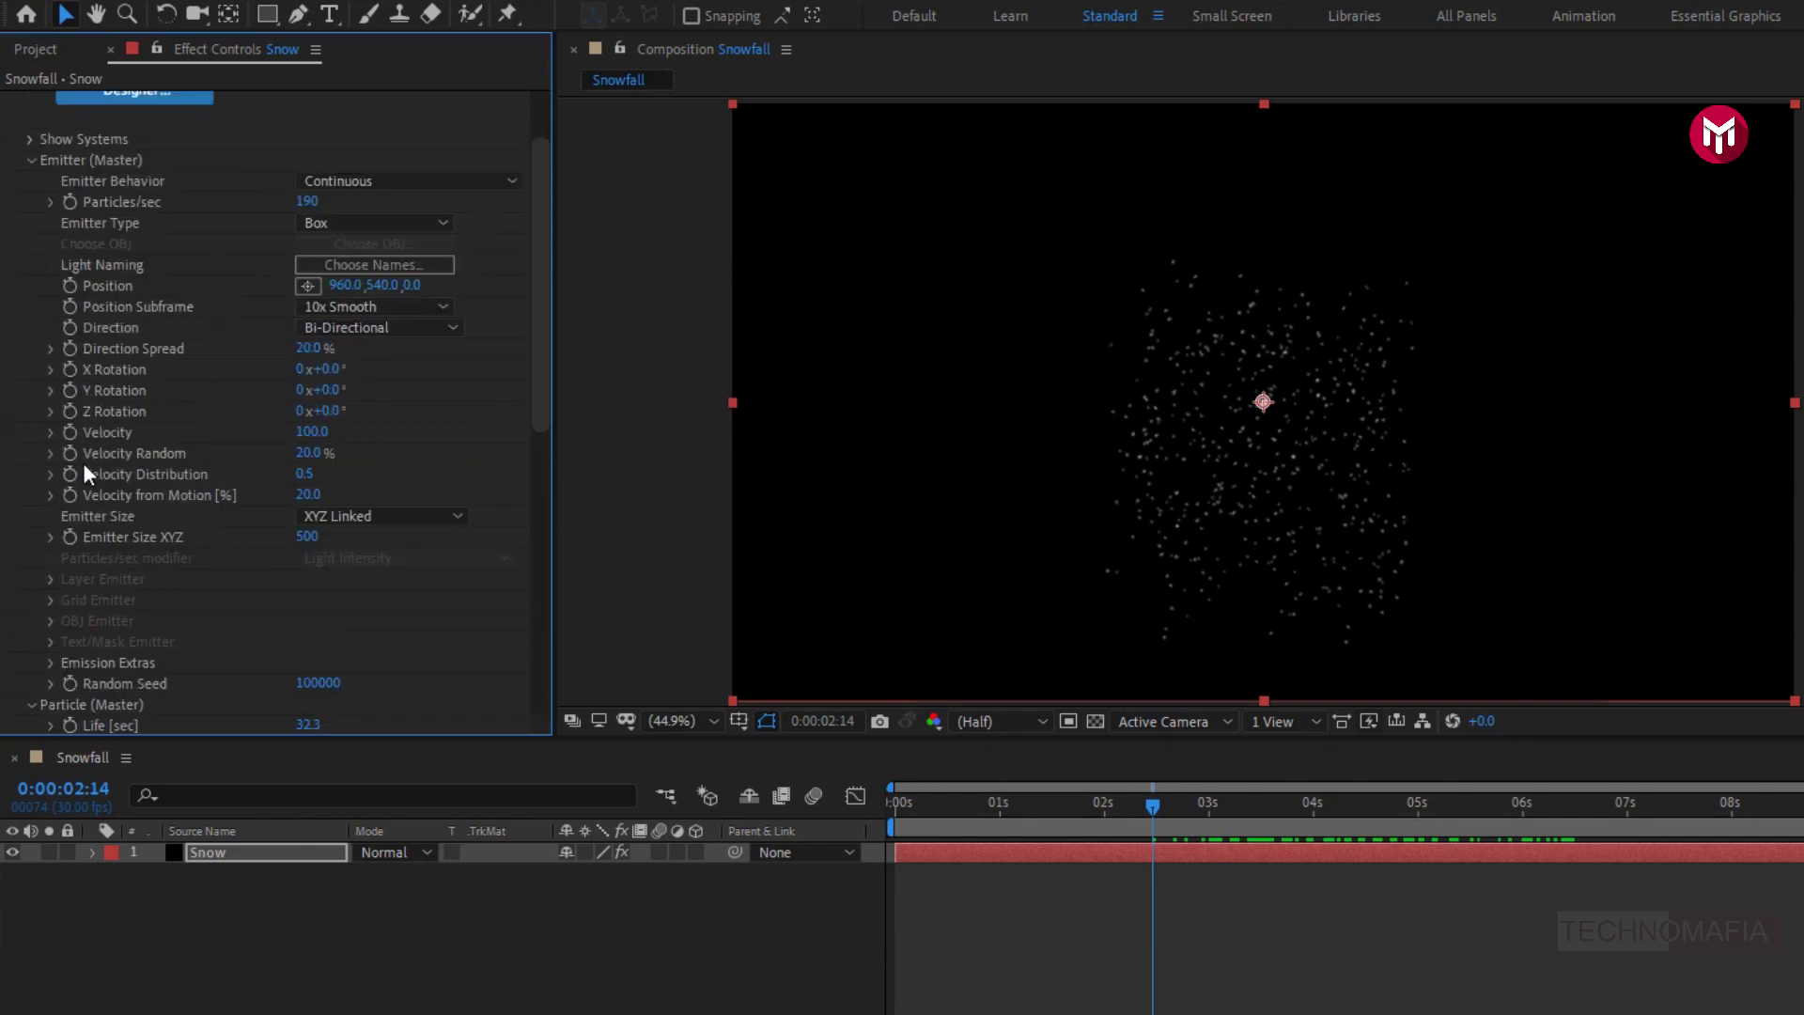
{"action": "scroll", "coordinate": [83, 462], "scroll_direction": "up", "scroll_amount": 2}
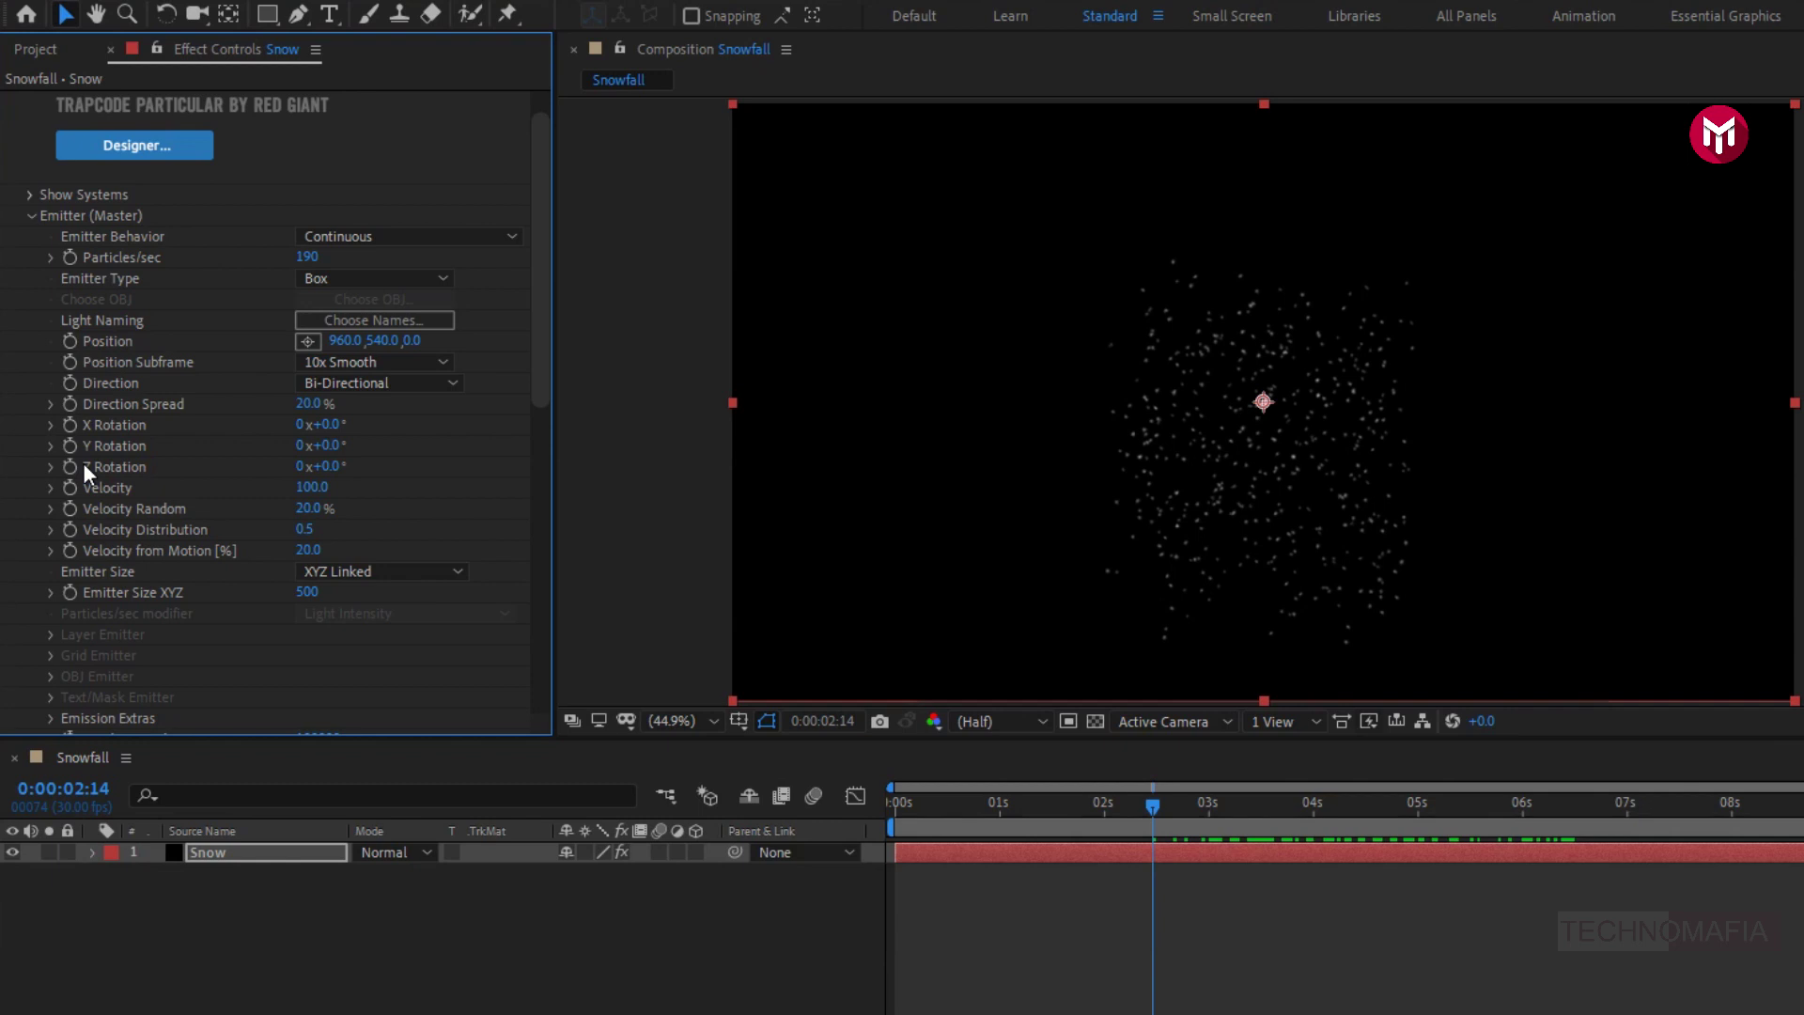
{"action": "left_click", "coordinate": [365, 573]}
{"action": "left_click", "coordinate": [382, 623]}
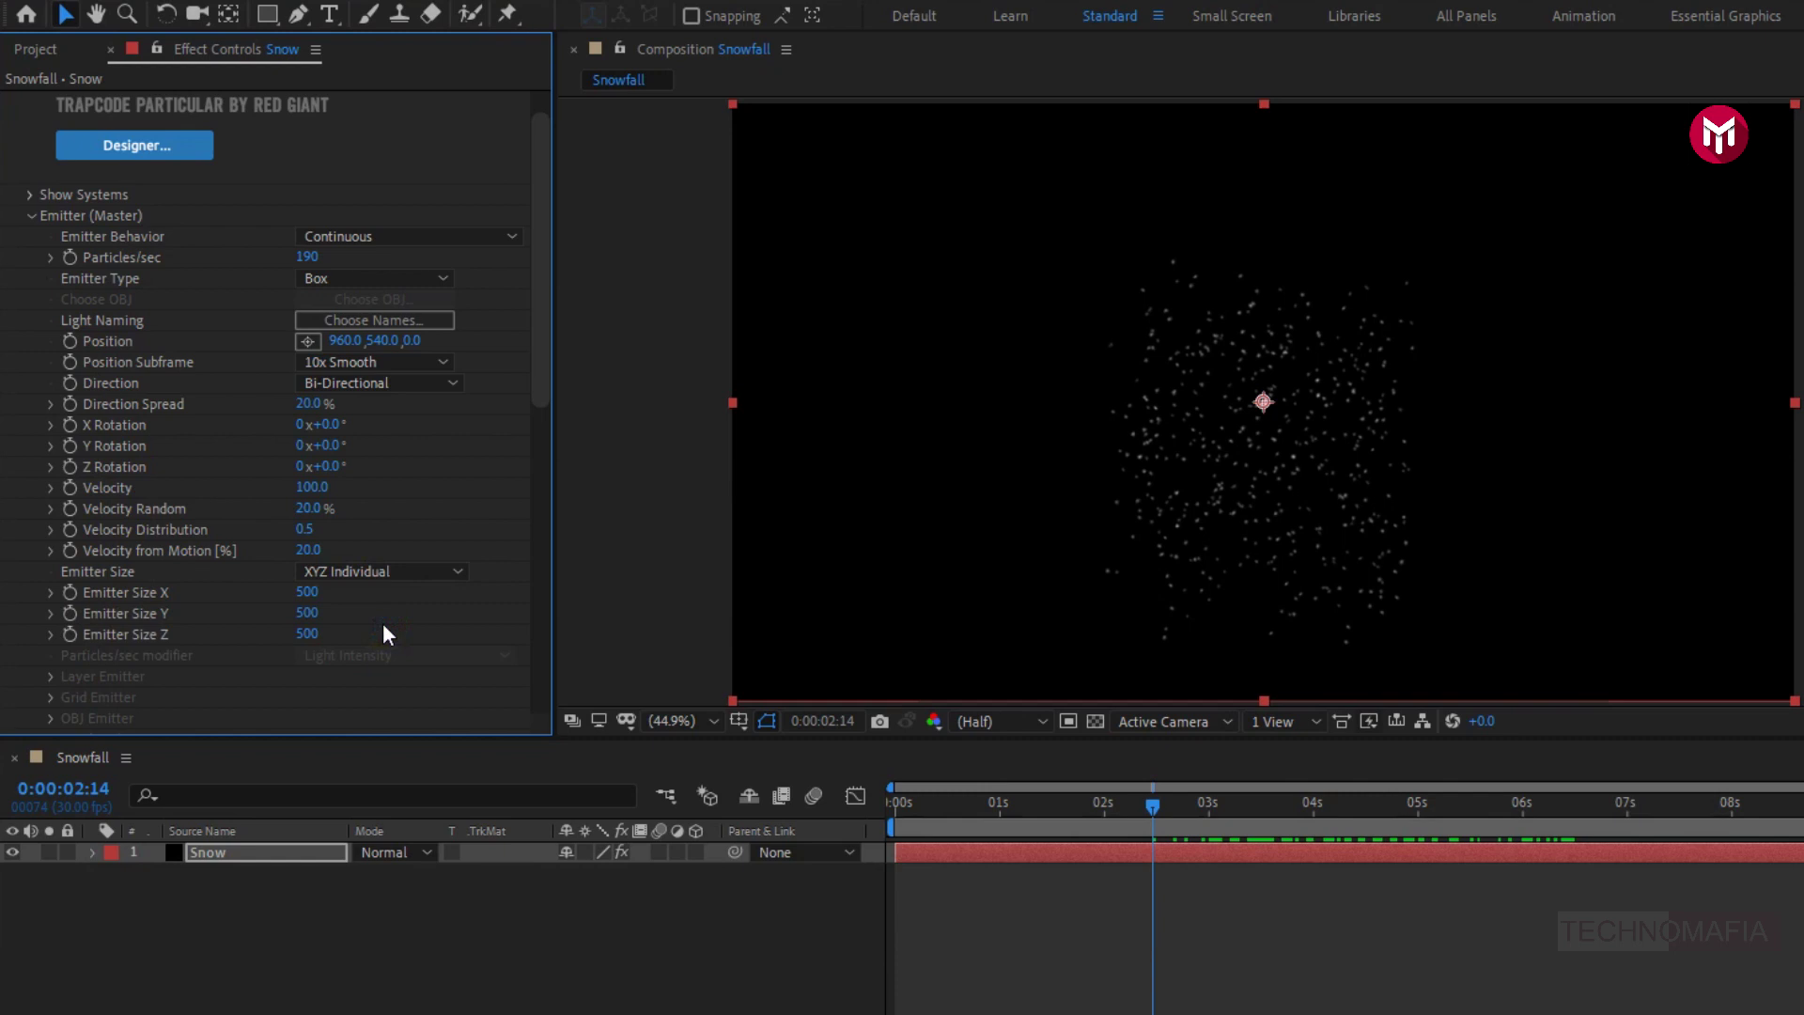
Set Emitter Size X to 1980, Y to 0 and Z to 922
{"action": "left_click_drag", "start_coordinate": [306, 594], "coordinate": [443, 618]}
{"action": "left_click_drag", "start_coordinate": [309, 605], "coordinate": [718, 612]}
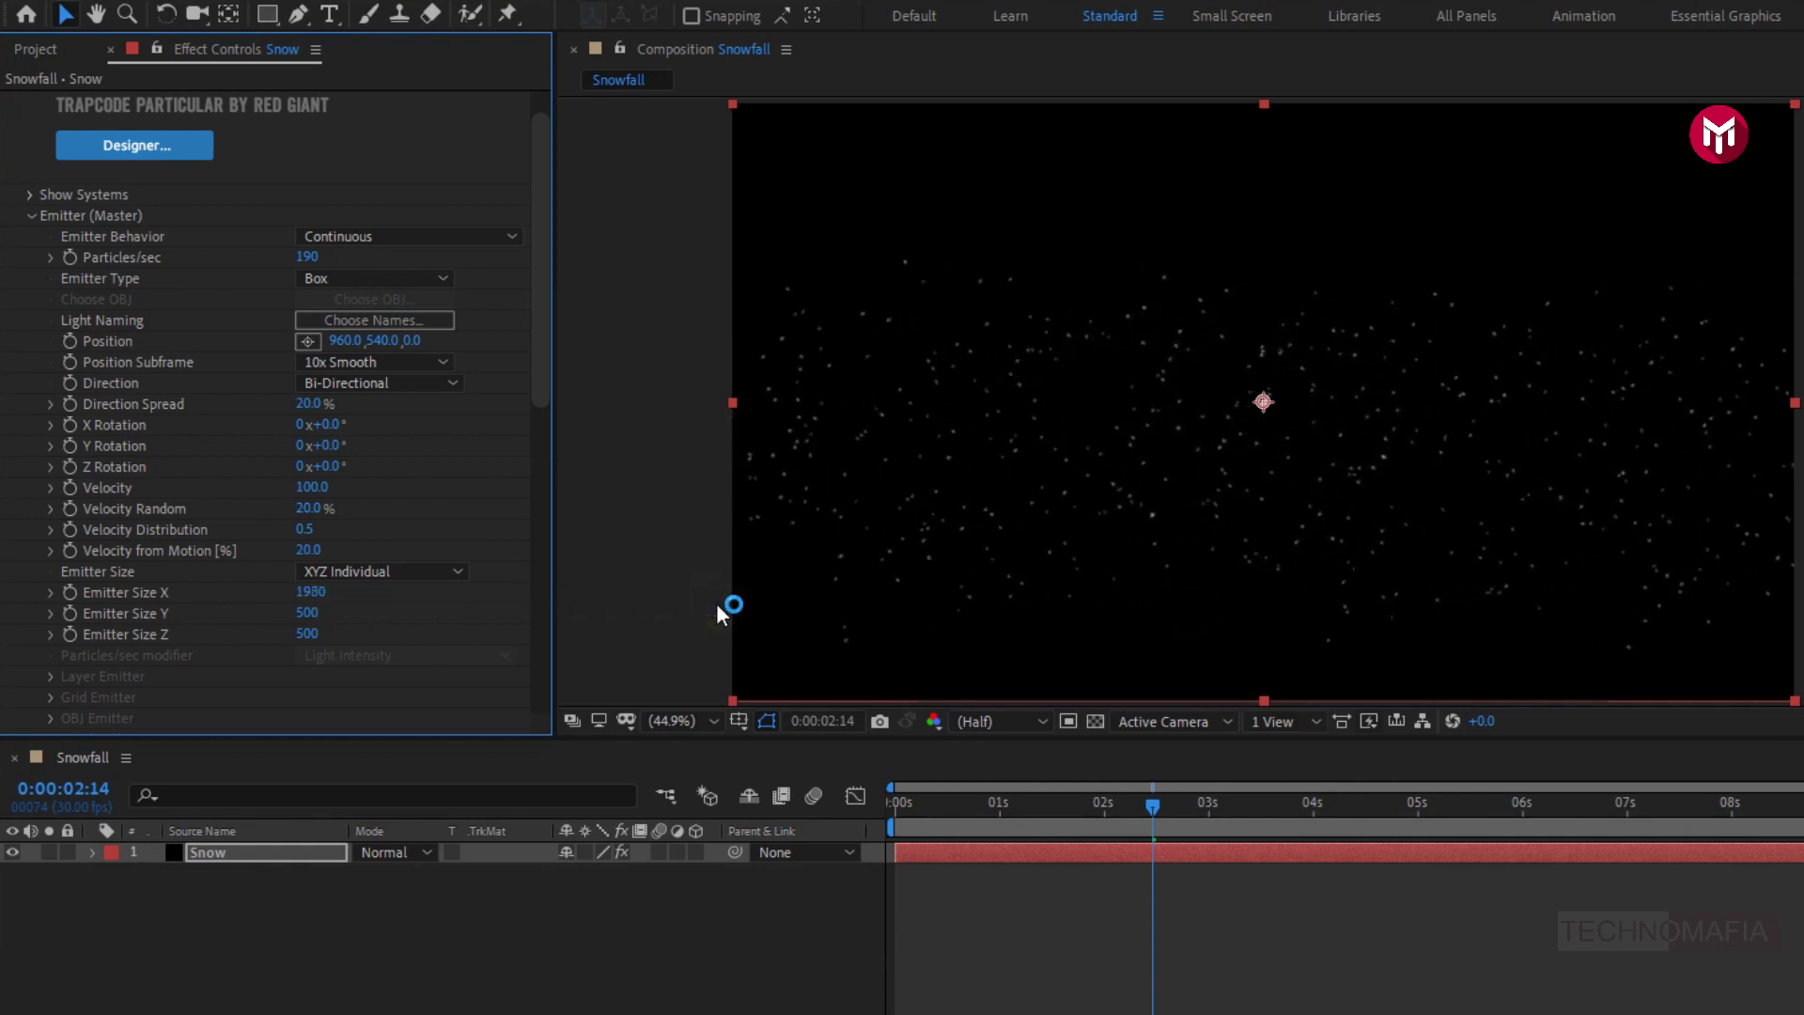
{"action": "left_click", "coordinate": [302, 613]}
{"action": "type", "text": "0"}
{"action": "key", "text": "Return"}
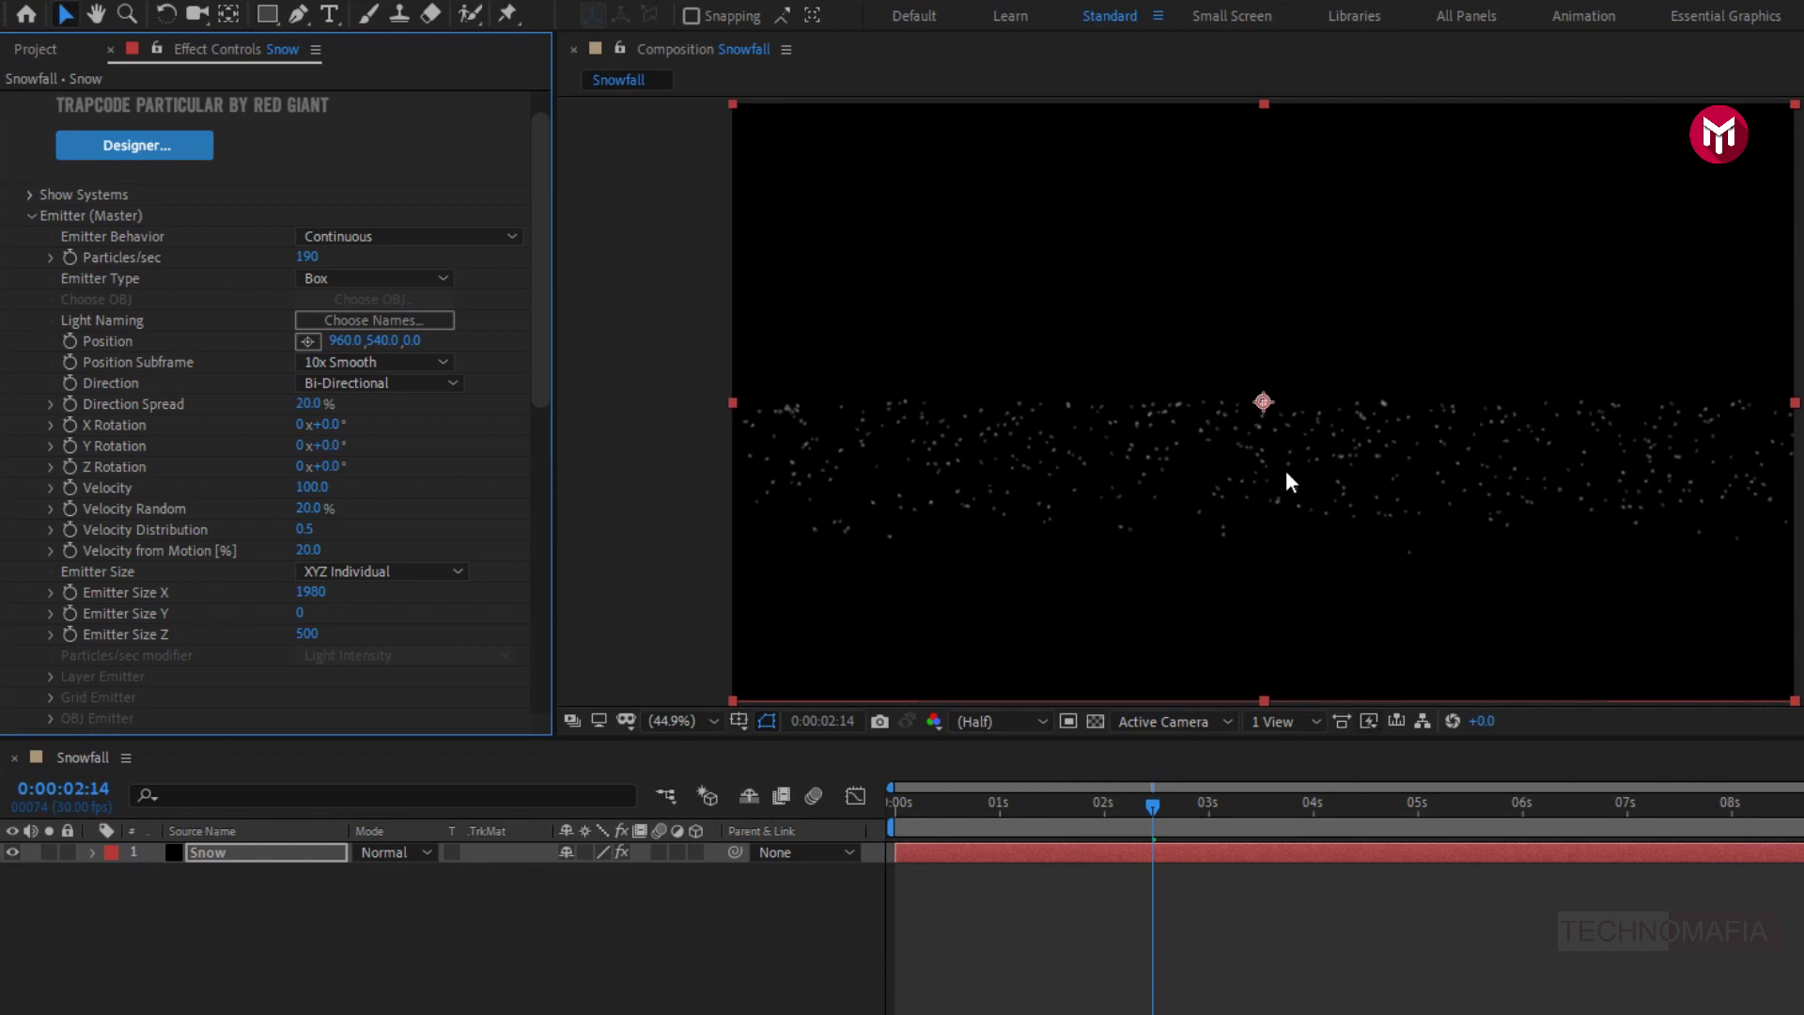
{"action": "left_click_drag", "start_coordinate": [1195, 810], "coordinate": [1404, 816]}
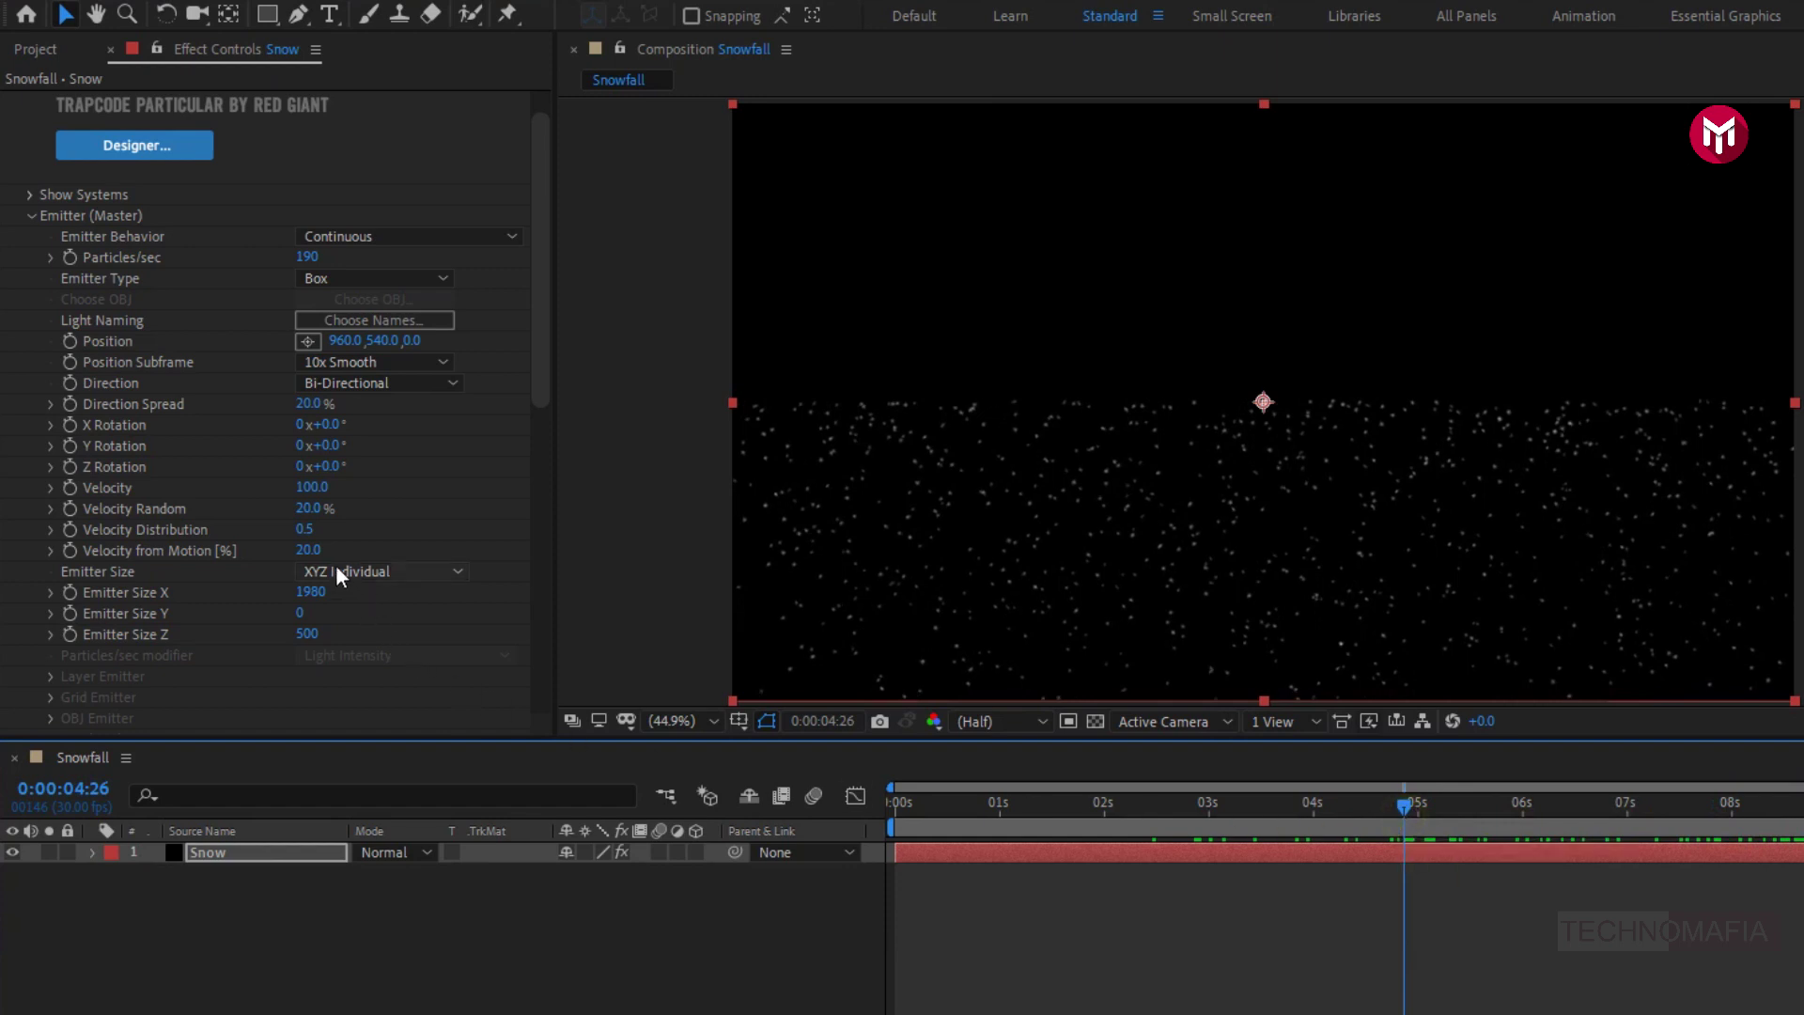
{"action": "left_click_drag", "start_coordinate": [307, 641], "coordinate": [824, 640]}
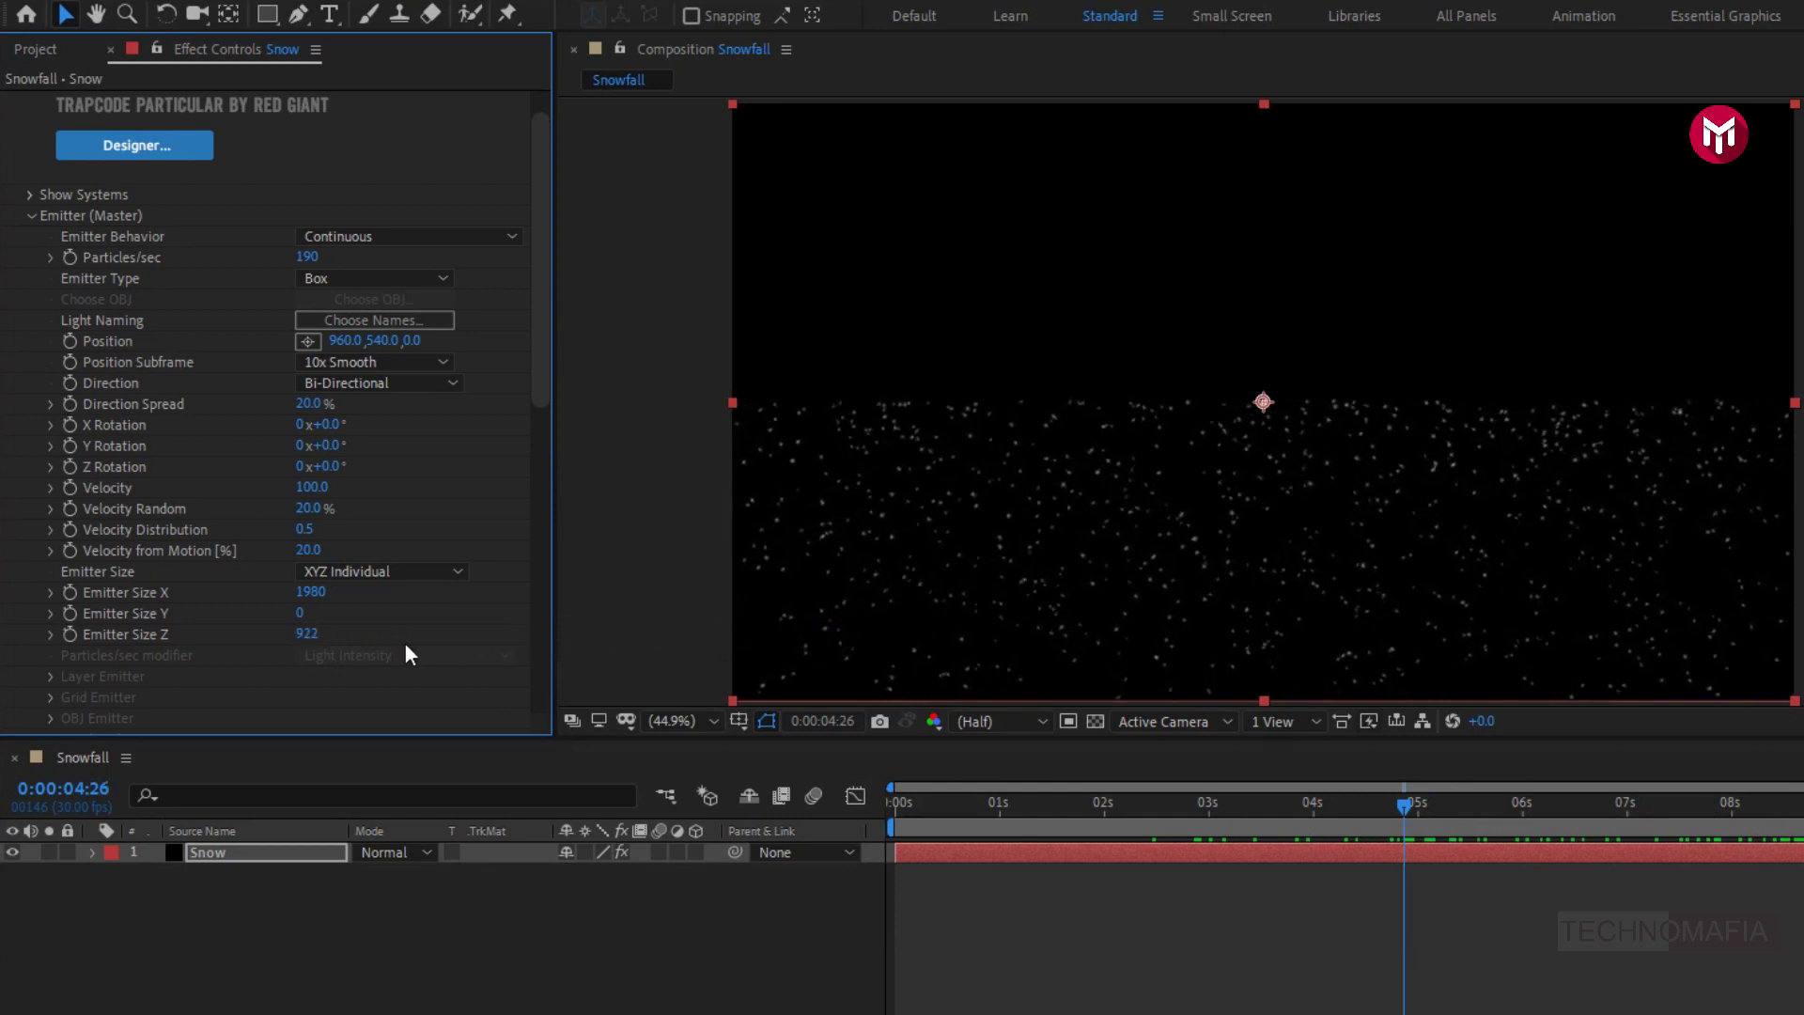
Scrub the emitter Position to 960, -55, 0, just above the frame
{"action": "left_click_drag", "start_coordinate": [378, 340], "coordinate": [23, 305]}
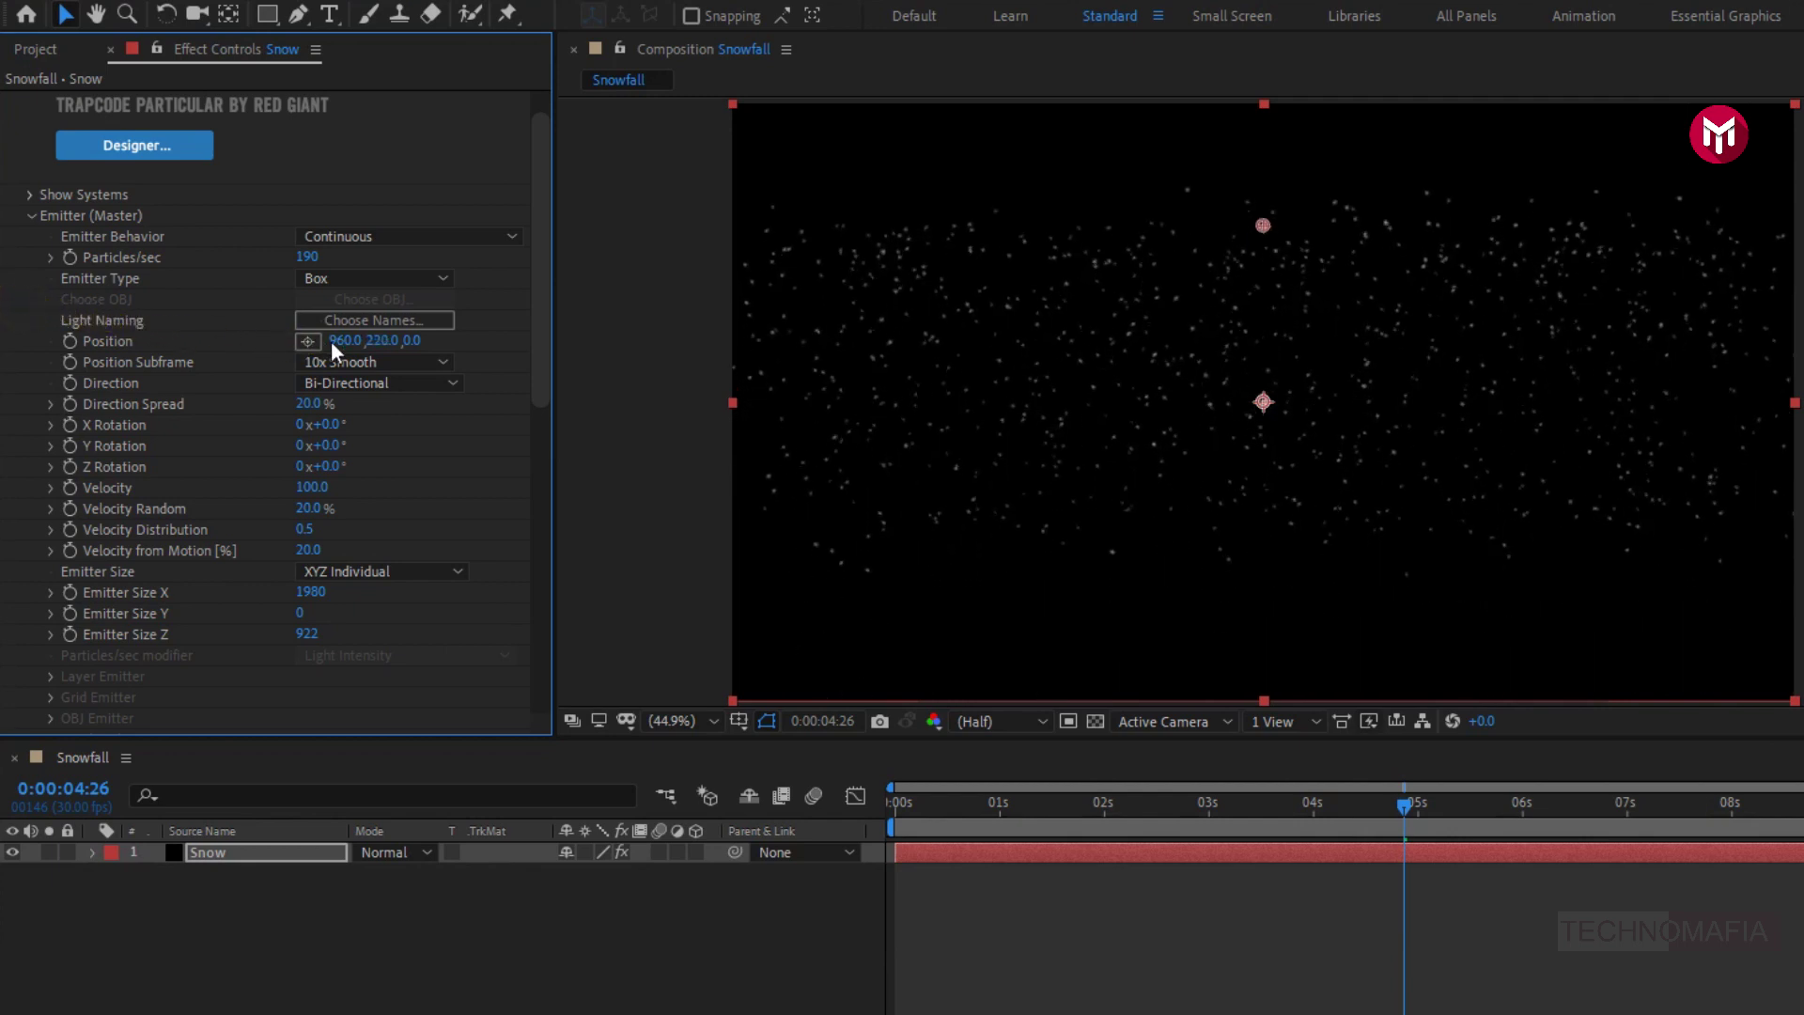
{"action": "left_click_drag", "start_coordinate": [368, 340], "coordinate": [19, 411]}
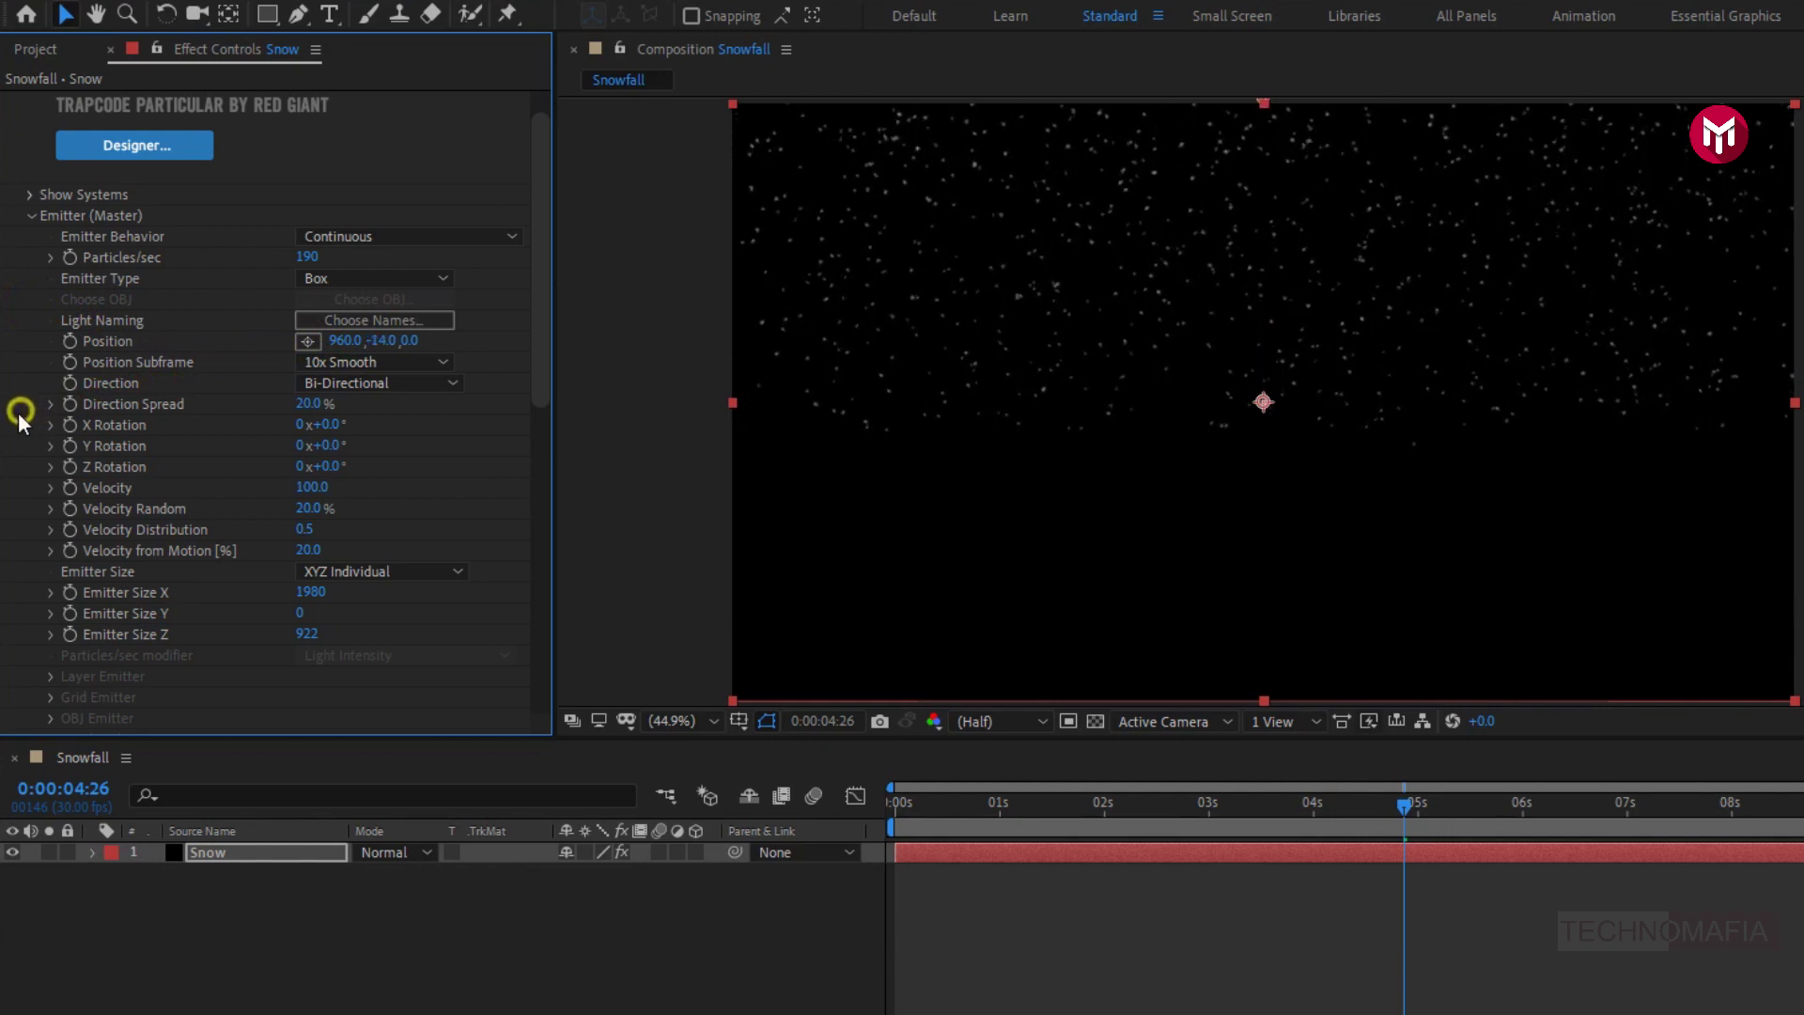
{"action": "left_click_drag", "start_coordinate": [380, 341], "coordinate": [307, 357]}
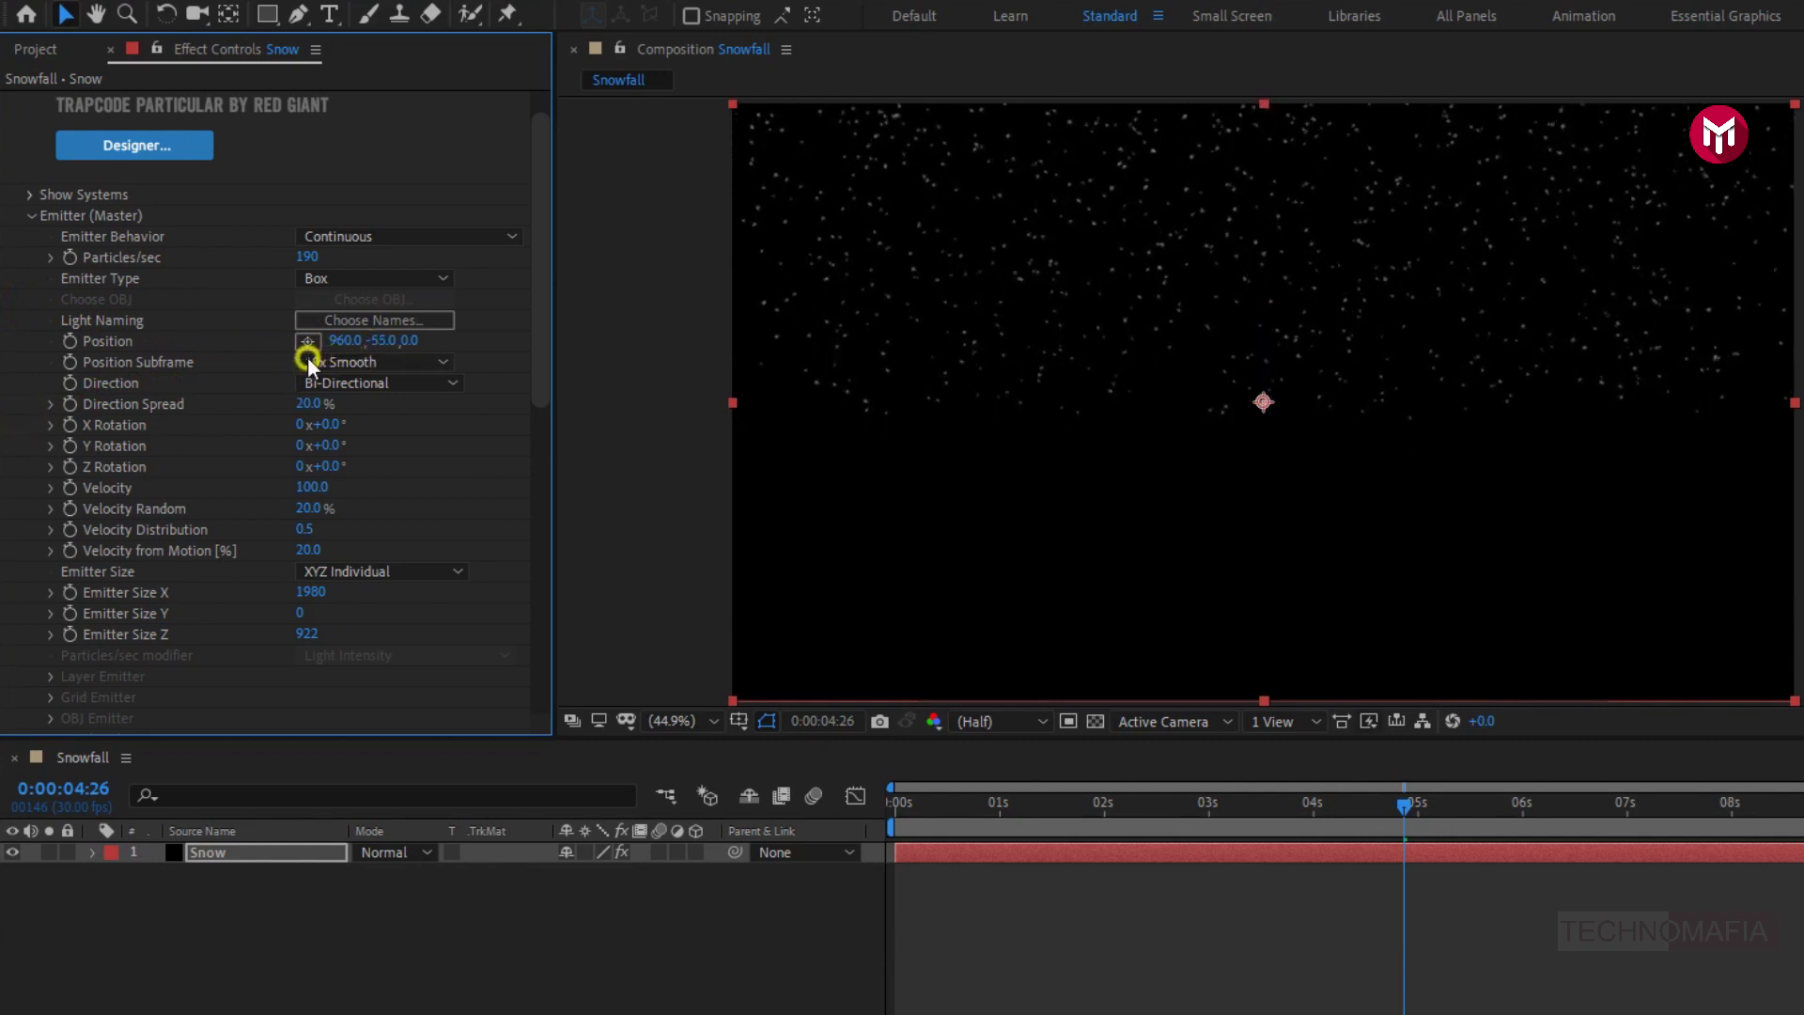
{"action": "left_click", "coordinate": [323, 358]}
{"action": "left_click", "coordinate": [338, 361]}
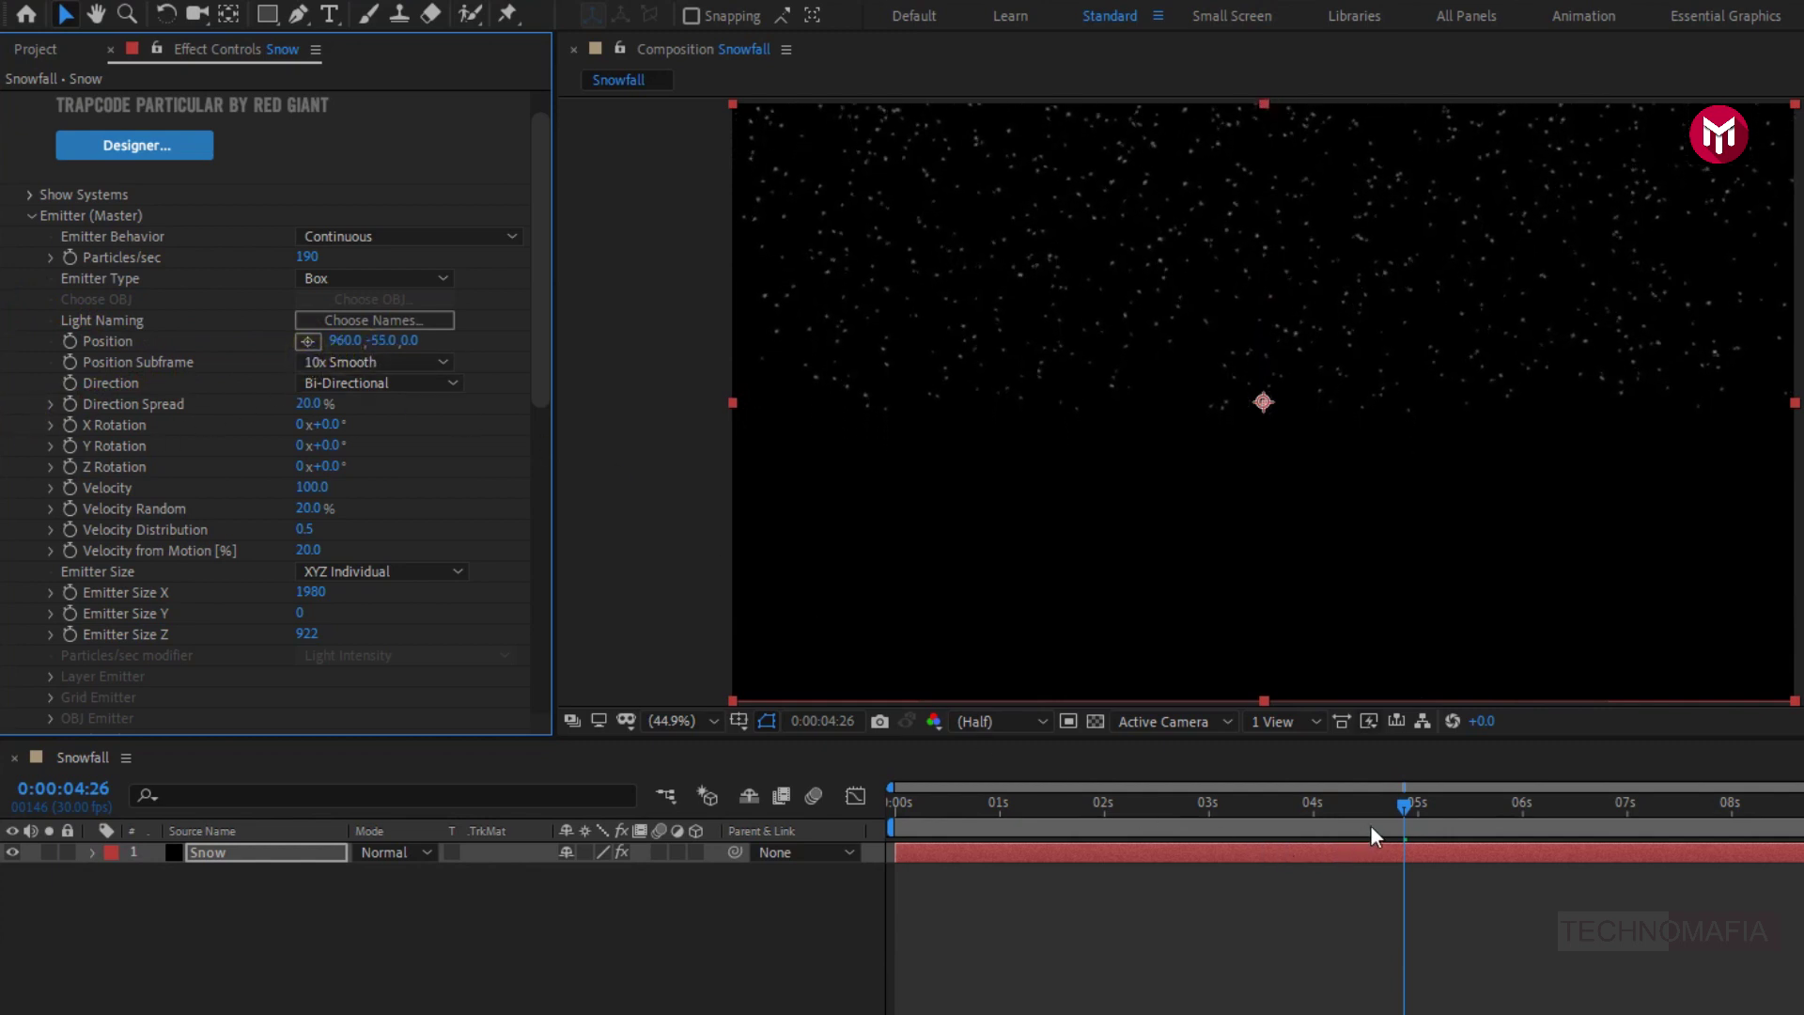
{"action": "left_click_drag", "start_coordinate": [1400, 806], "coordinate": [1069, 823]}
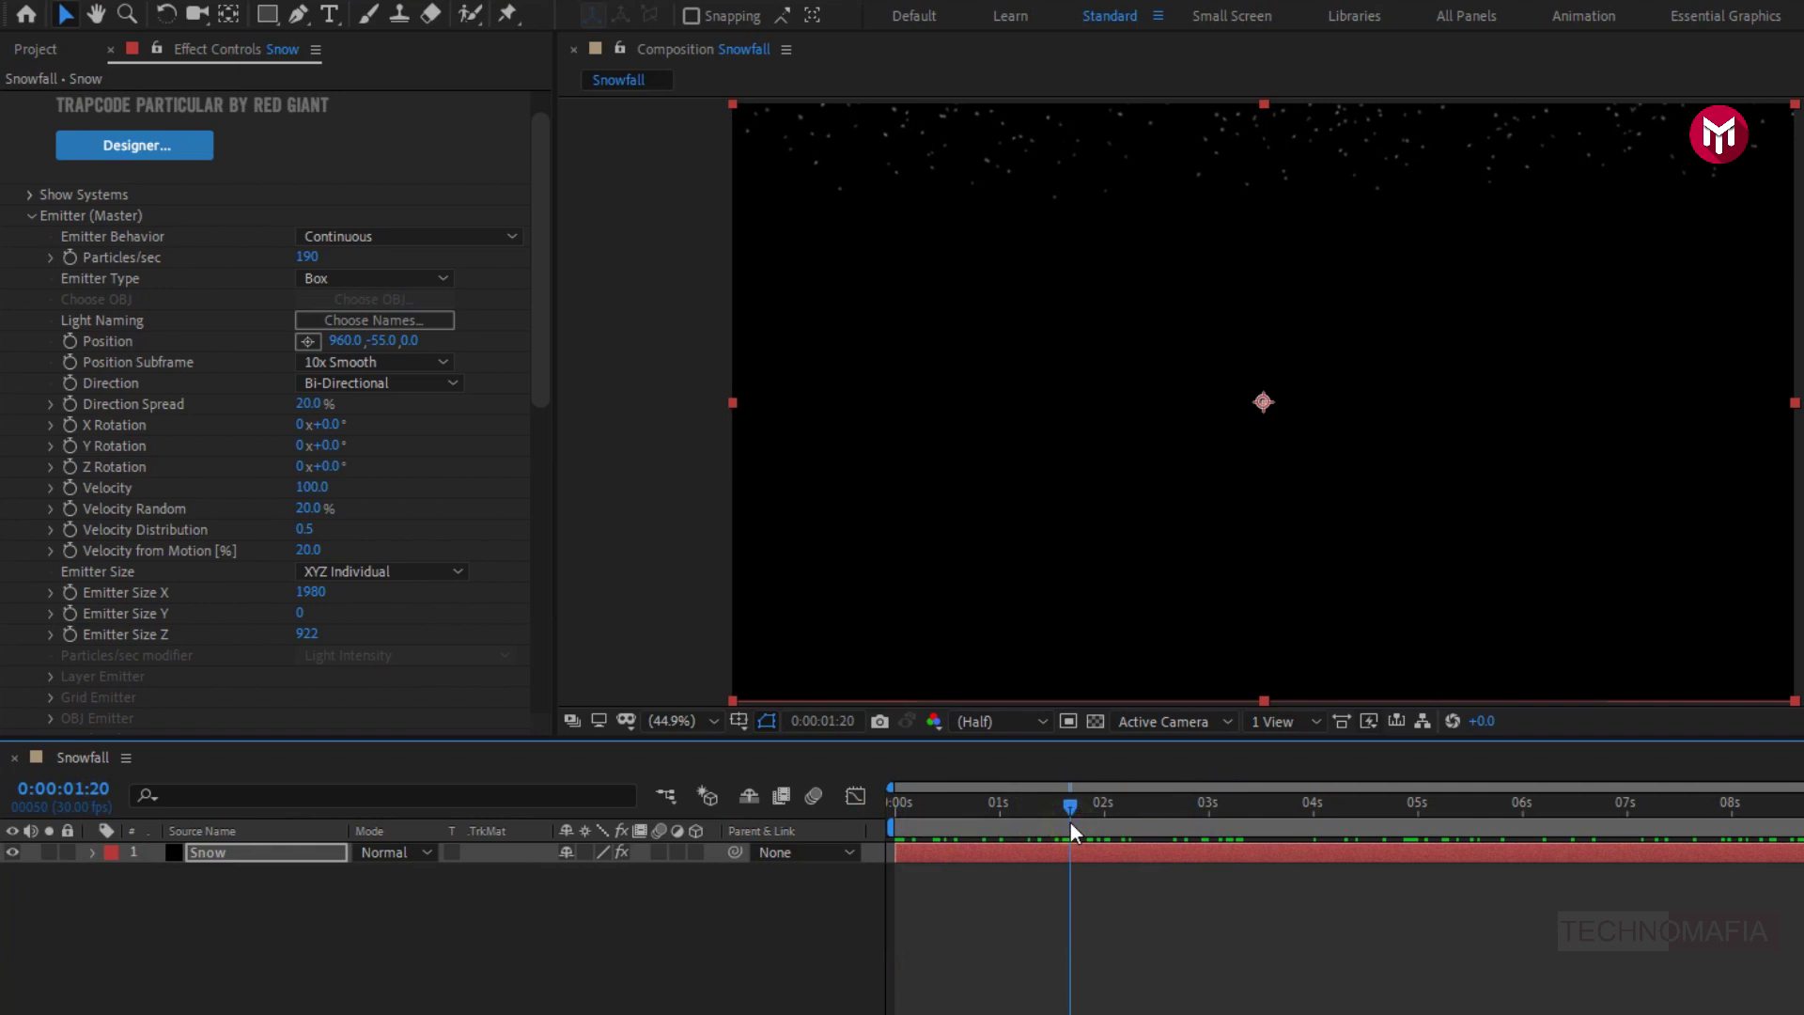
Set particle Velocity to 50 and Velocity Distribution to 0
{"action": "left_click", "coordinate": [301, 488]}
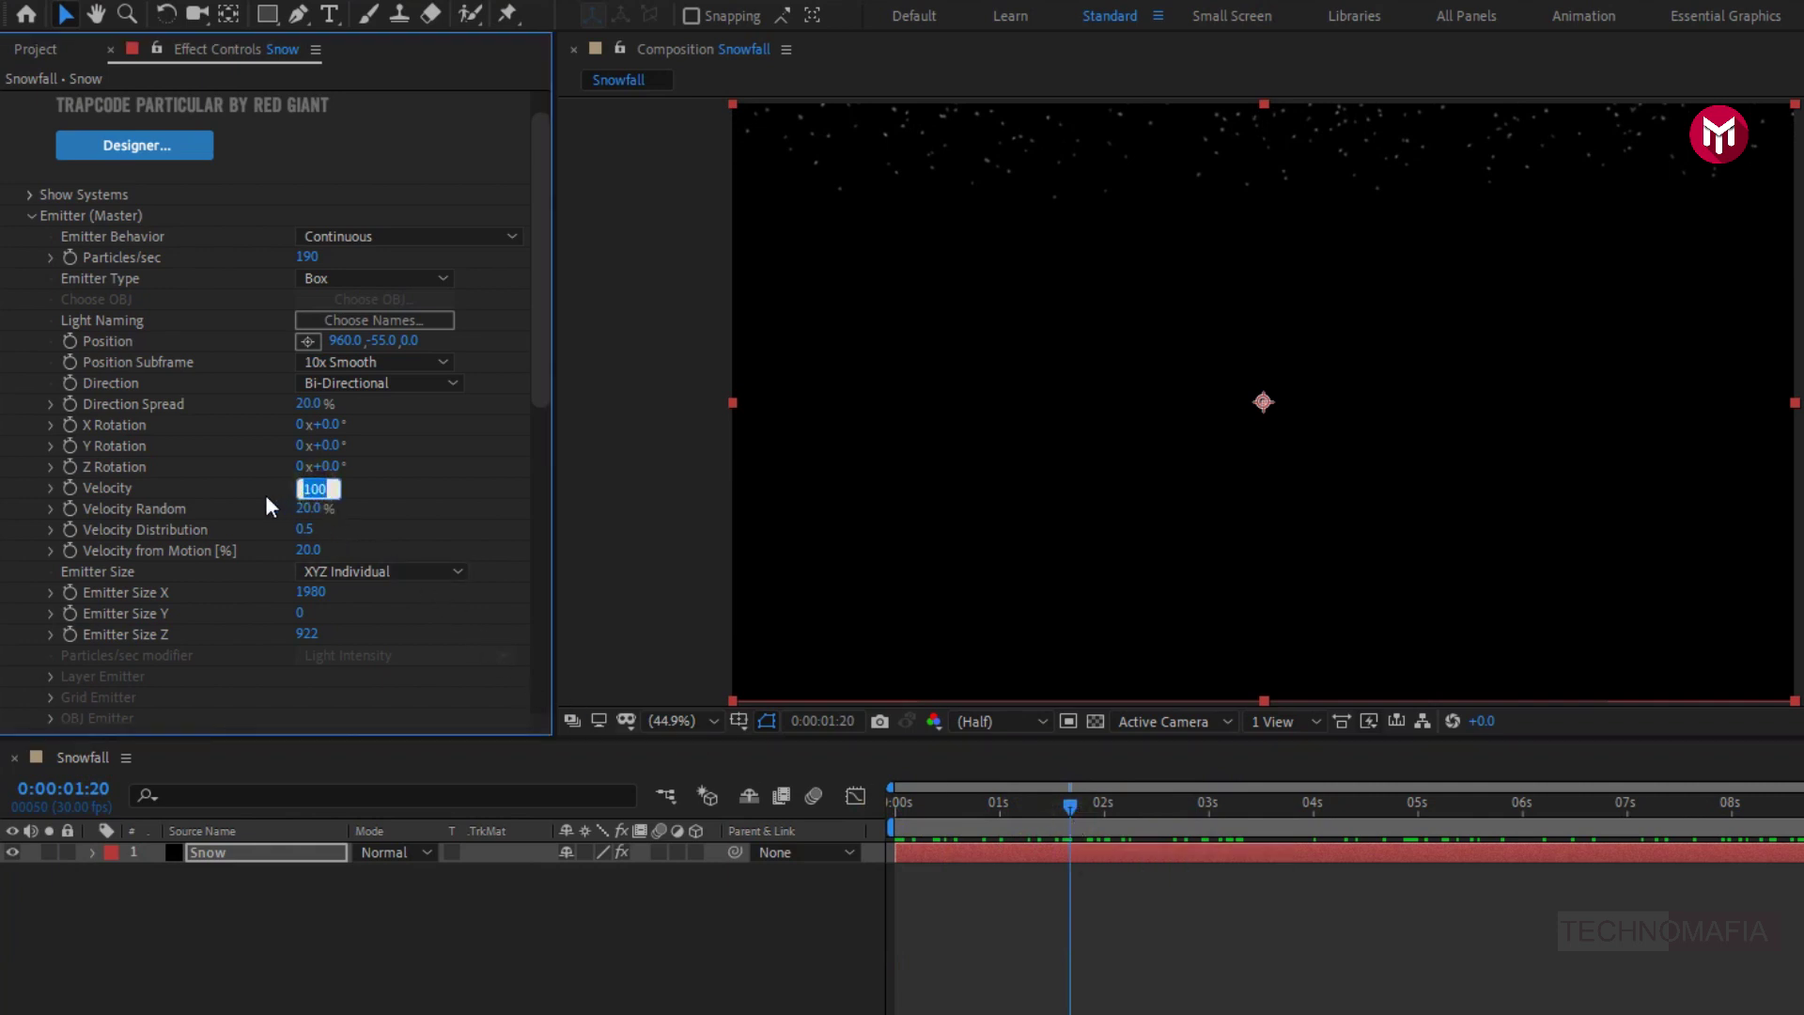
{"action": "type", "text": "50"}
{"action": "left_click", "coordinate": [265, 494]}
{"action": "left_click", "coordinate": [307, 532]}
At 0:00:00:00, set Emission Extras Pre Run to 36%
{"action": "left_click", "coordinate": [894, 811]}
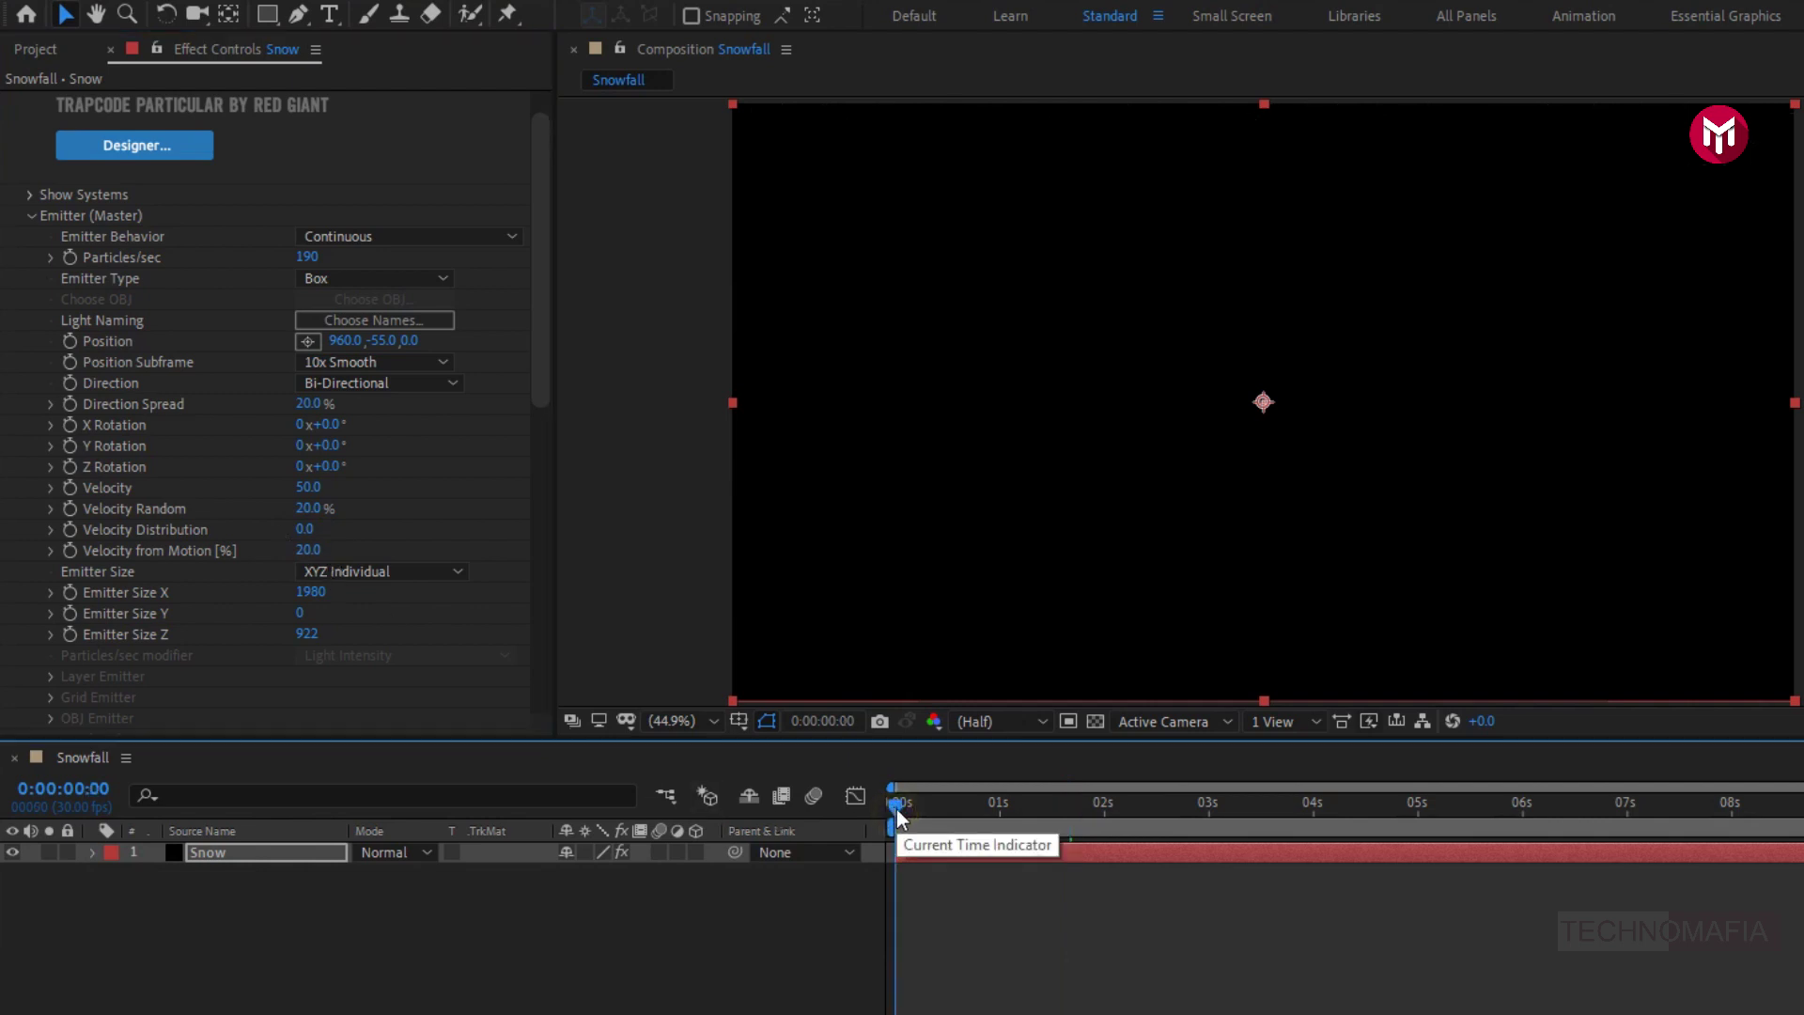
{"action": "scroll", "coordinate": [80, 602], "scroll_direction": "down", "scroll_amount": 3}
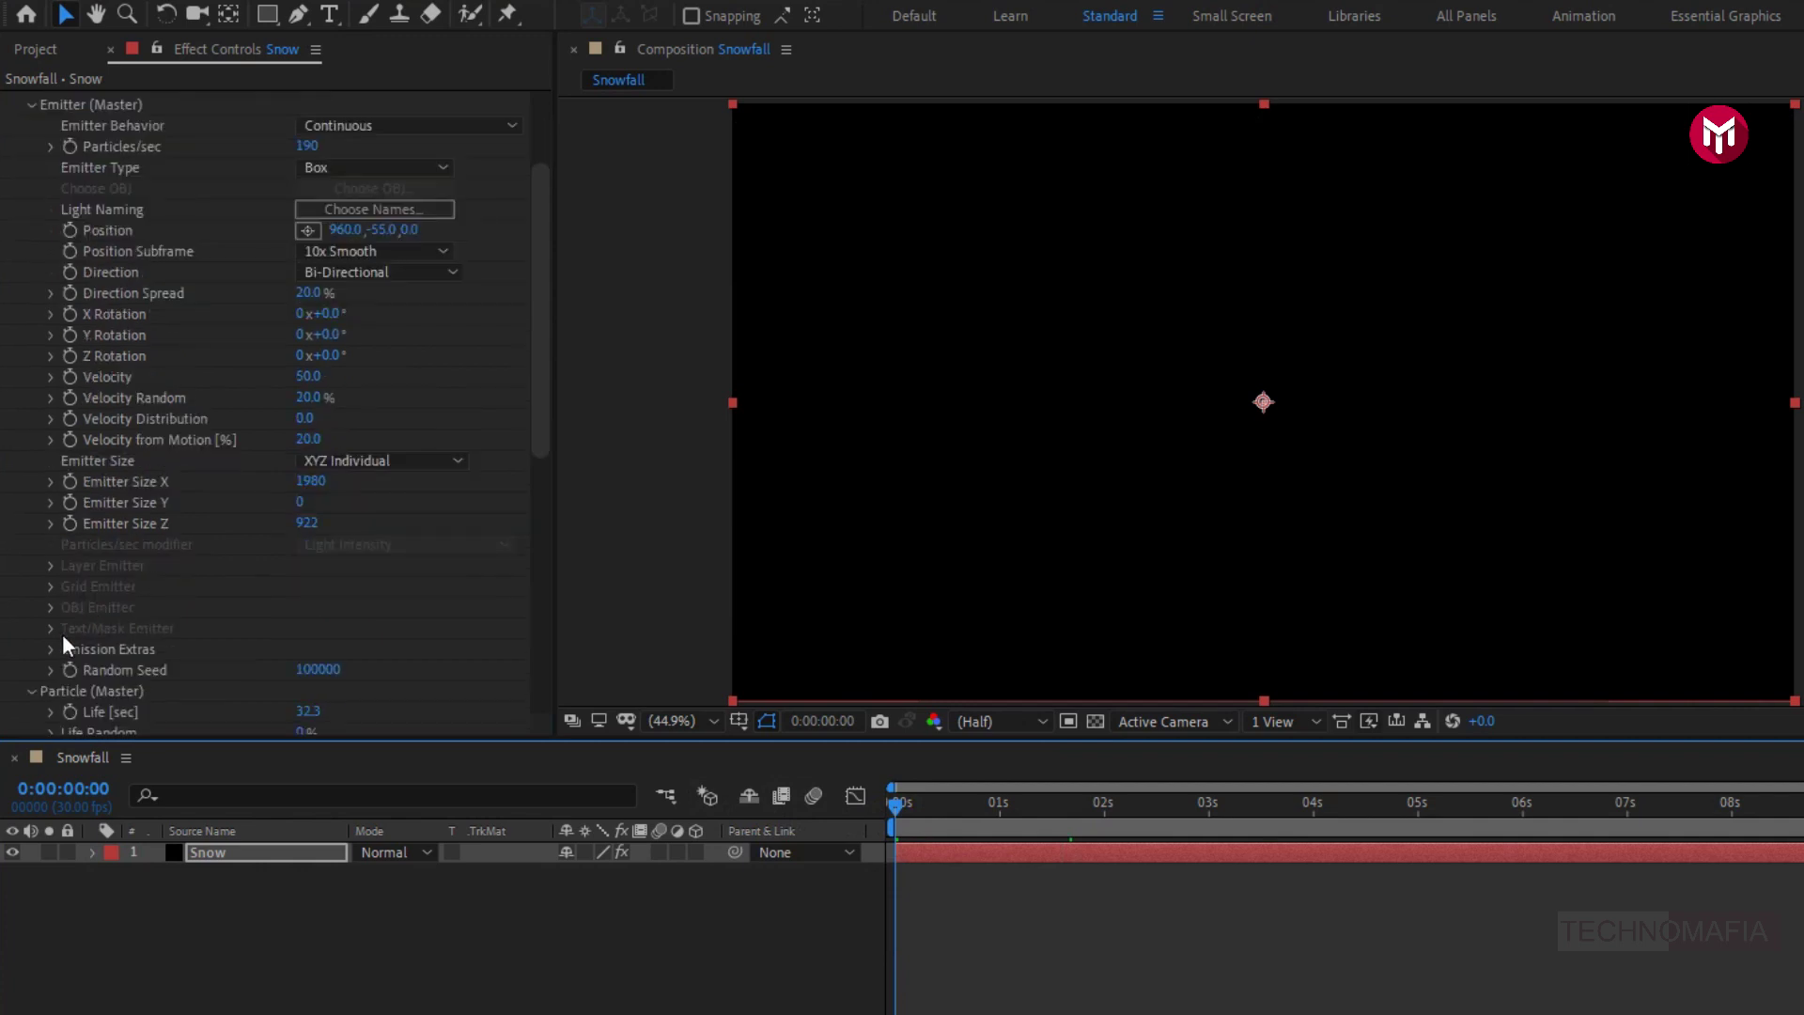
{"action": "left_click", "coordinate": [50, 649]}
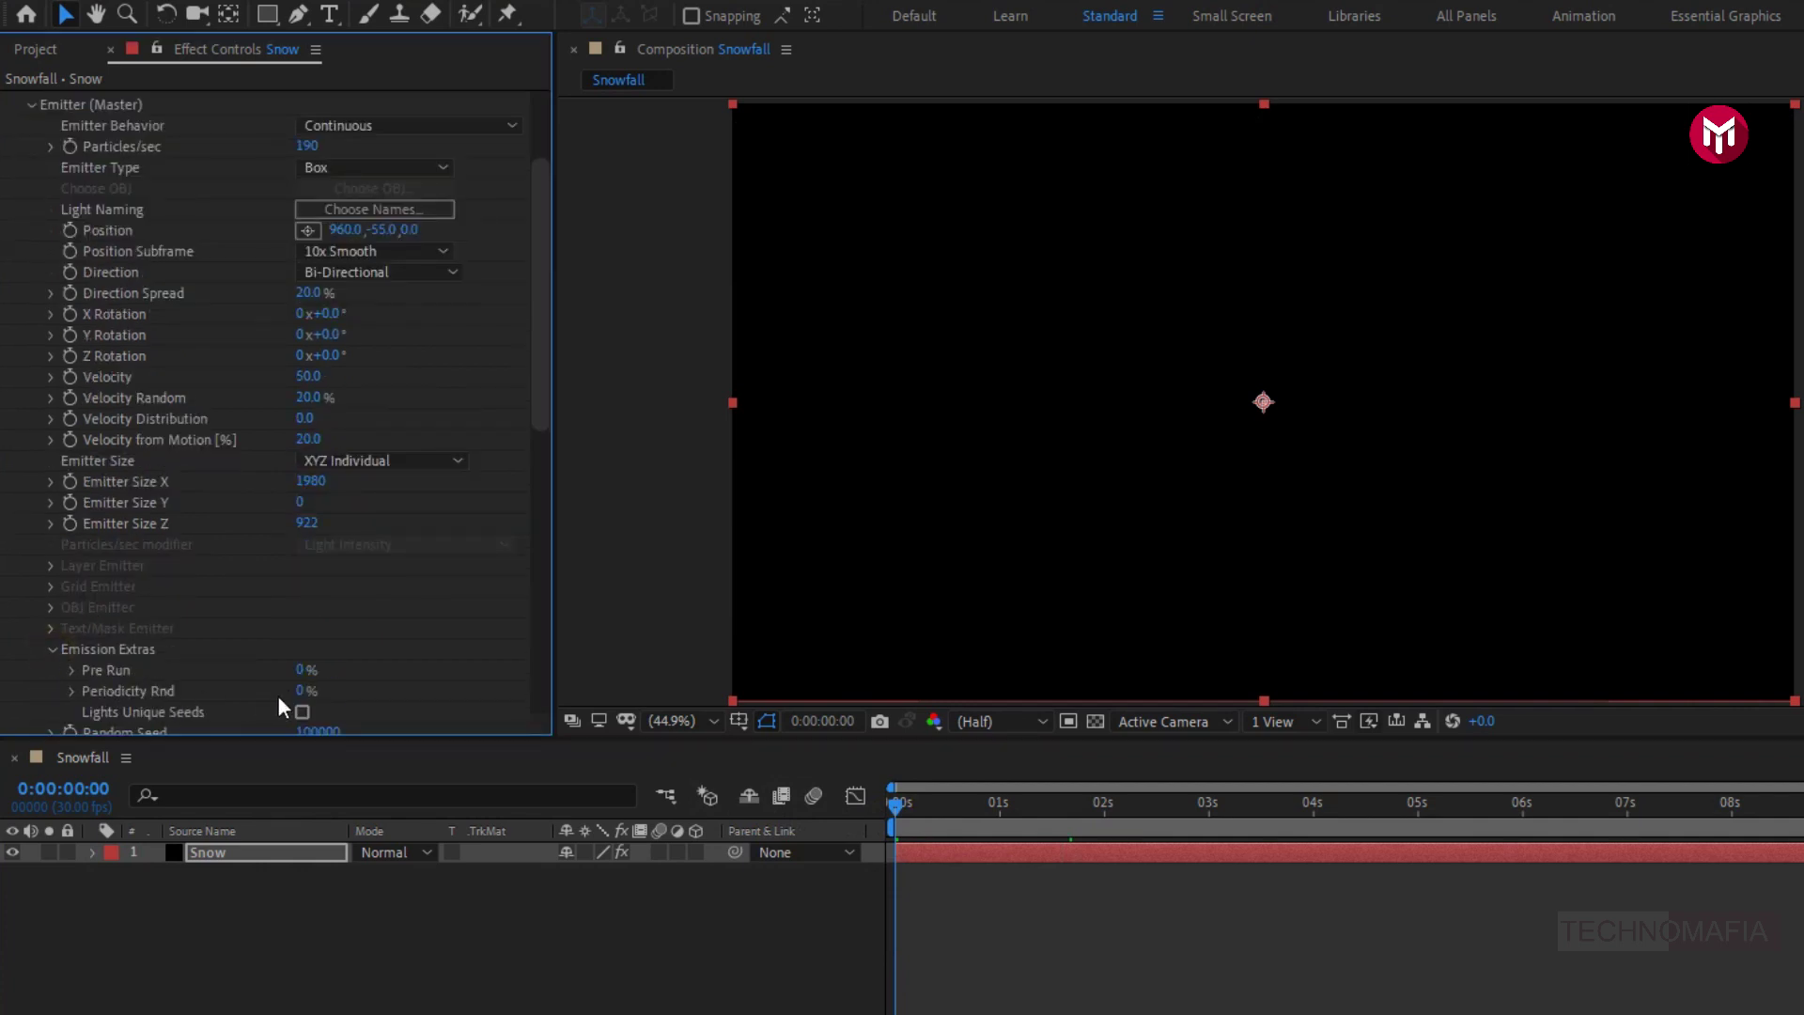
{"action": "mouse_move", "coordinate": [298, 682]}
{"action": "left_mouse_down"}
{"action": "mouse_move", "coordinate": [334, 681]}
{"action": "mouse_move", "coordinate": [316, 673]}
{"action": "left_mouse_up"}
{"action": "mouse_move", "coordinate": [893, 808]}
{"action": "left_mouse_down"}
{"action": "mouse_move", "coordinate": [1775, 810]}
{"action": "mouse_move", "coordinate": [889, 819]}
{"action": "left_mouse_up"}
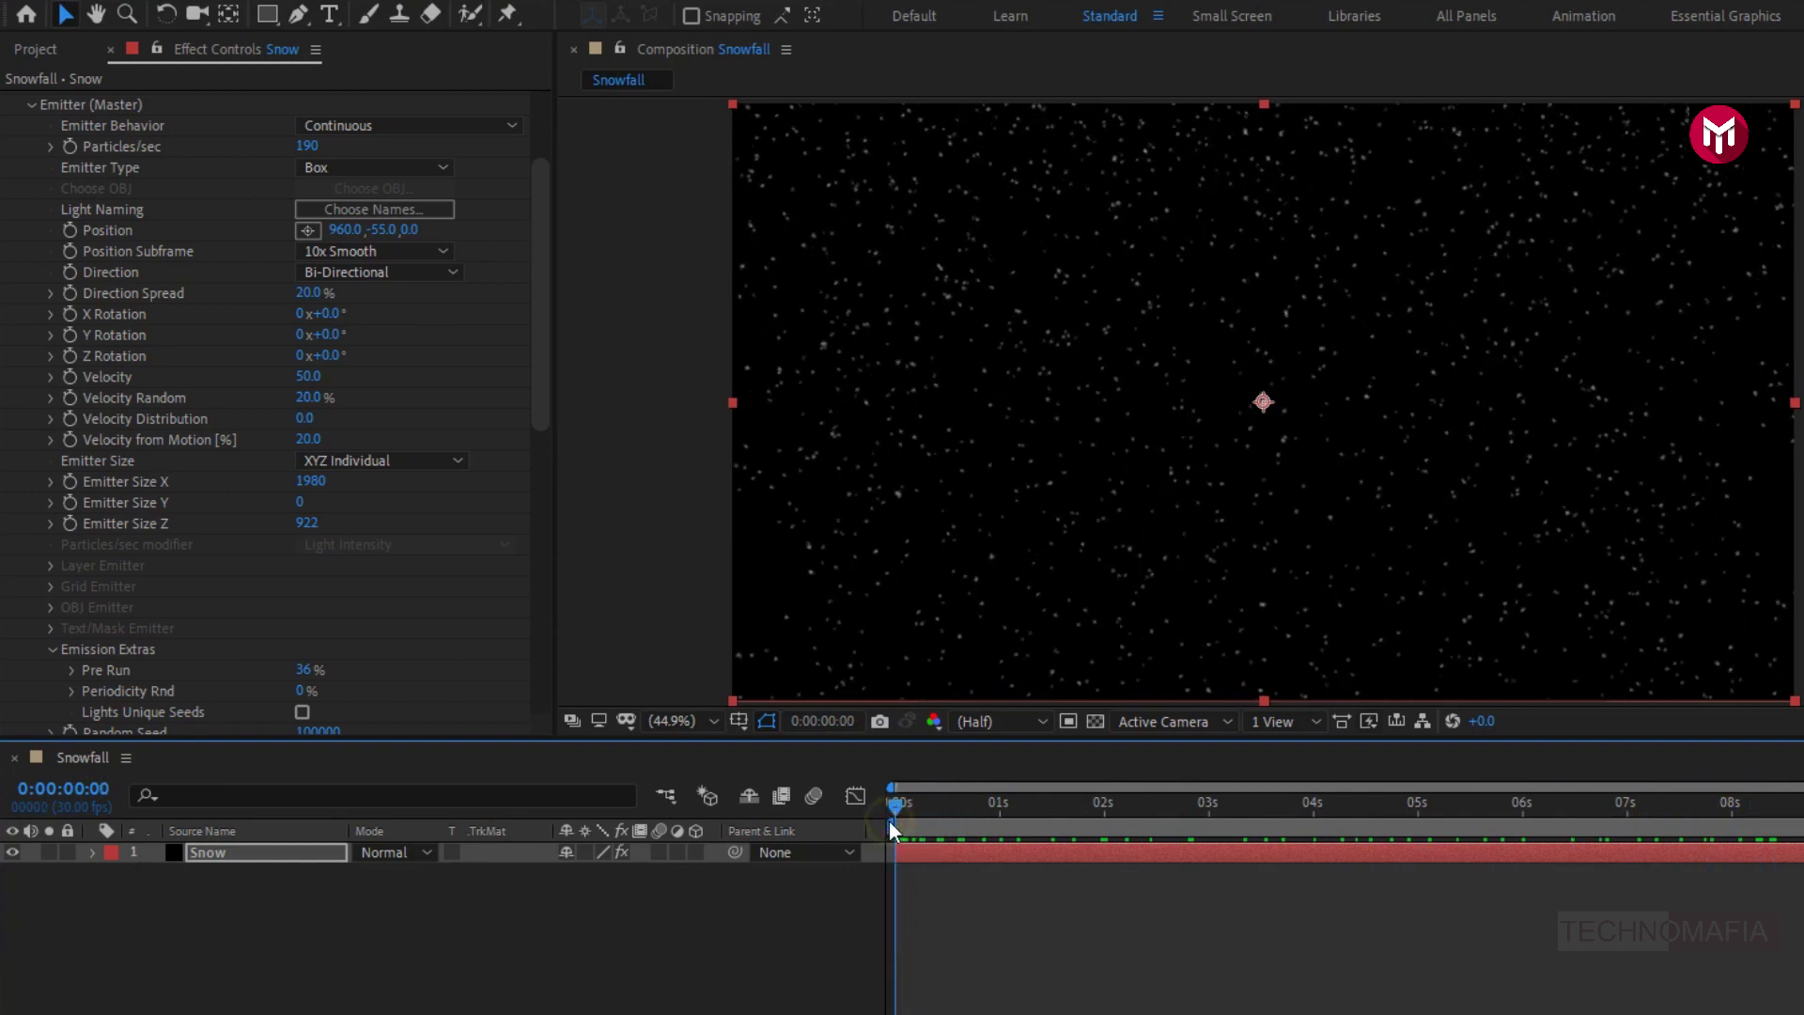
Scrub Particles/sec from 190 down to 110
{"action": "scroll", "coordinate": [382, 568], "scroll_direction": "up", "scroll_amount": 1}
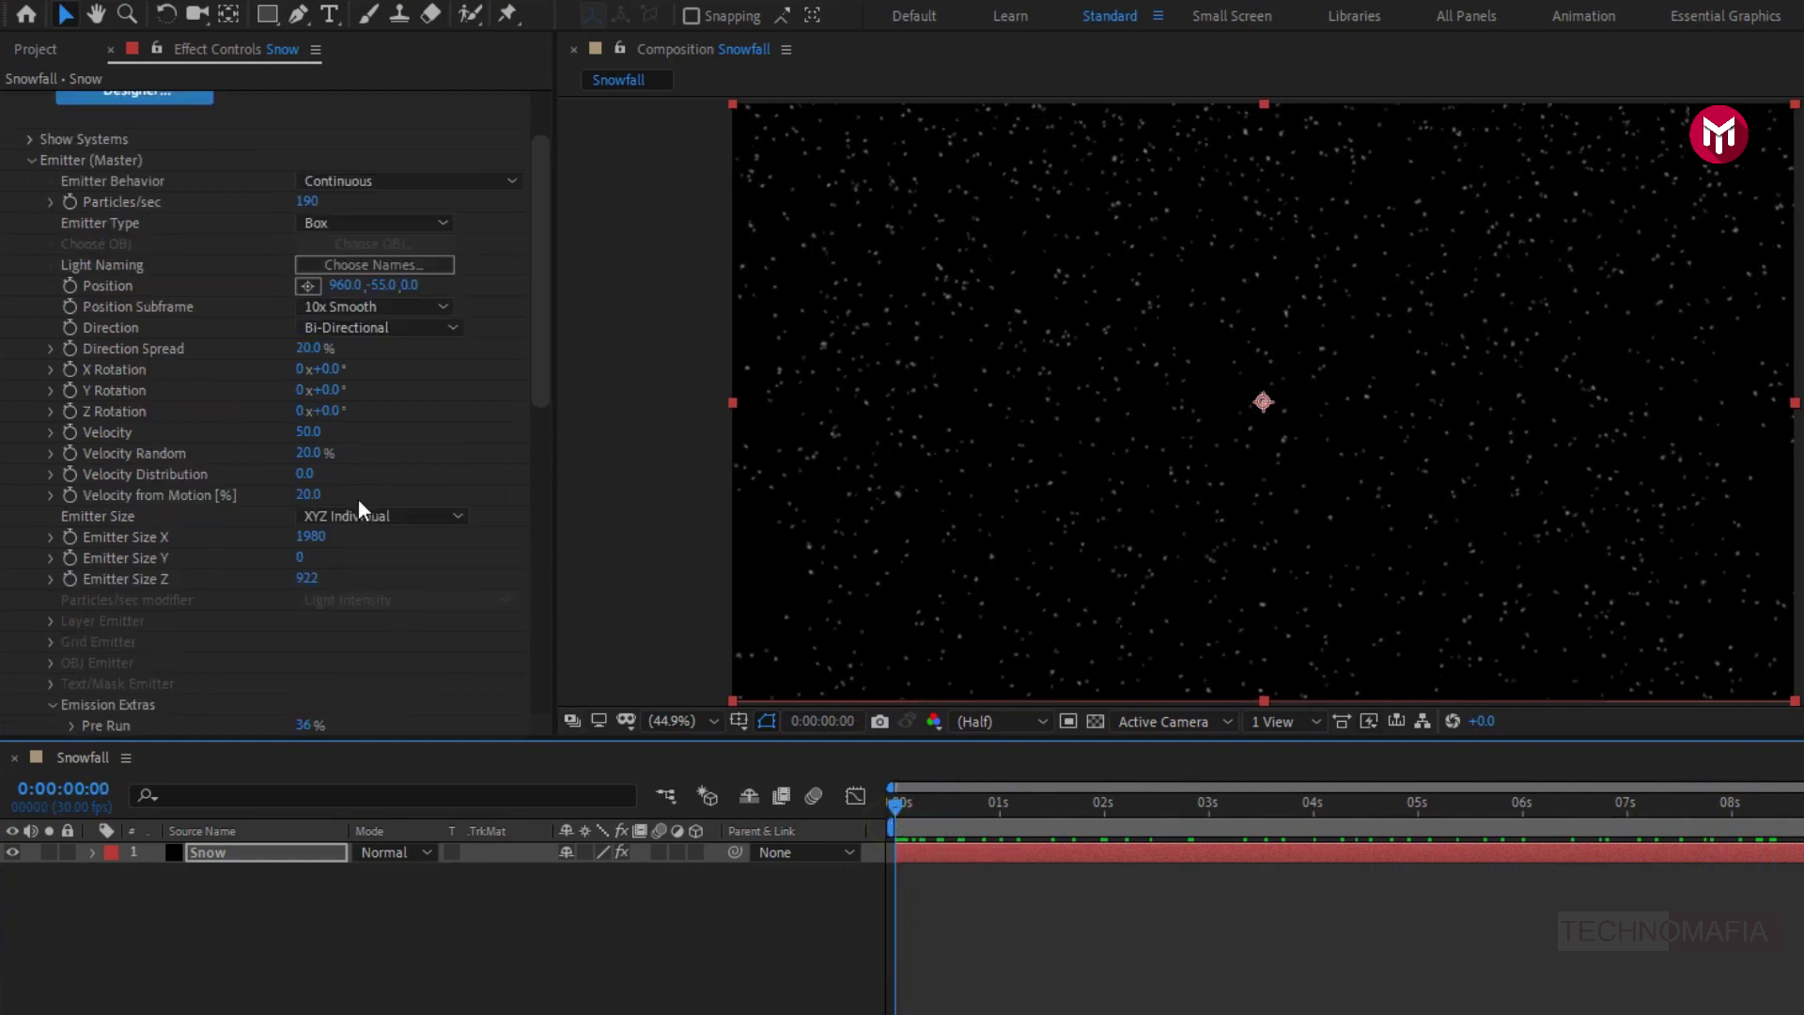
{"action": "left_click", "coordinate": [296, 205]}
{"action": "mouse_move", "coordinate": [296, 205]}
{"action": "left_mouse_down"}
{"action": "mouse_move", "coordinate": [346, 205]}
{"action": "mouse_move", "coordinate": [315, 219]}
{"action": "left_mouse_up"}
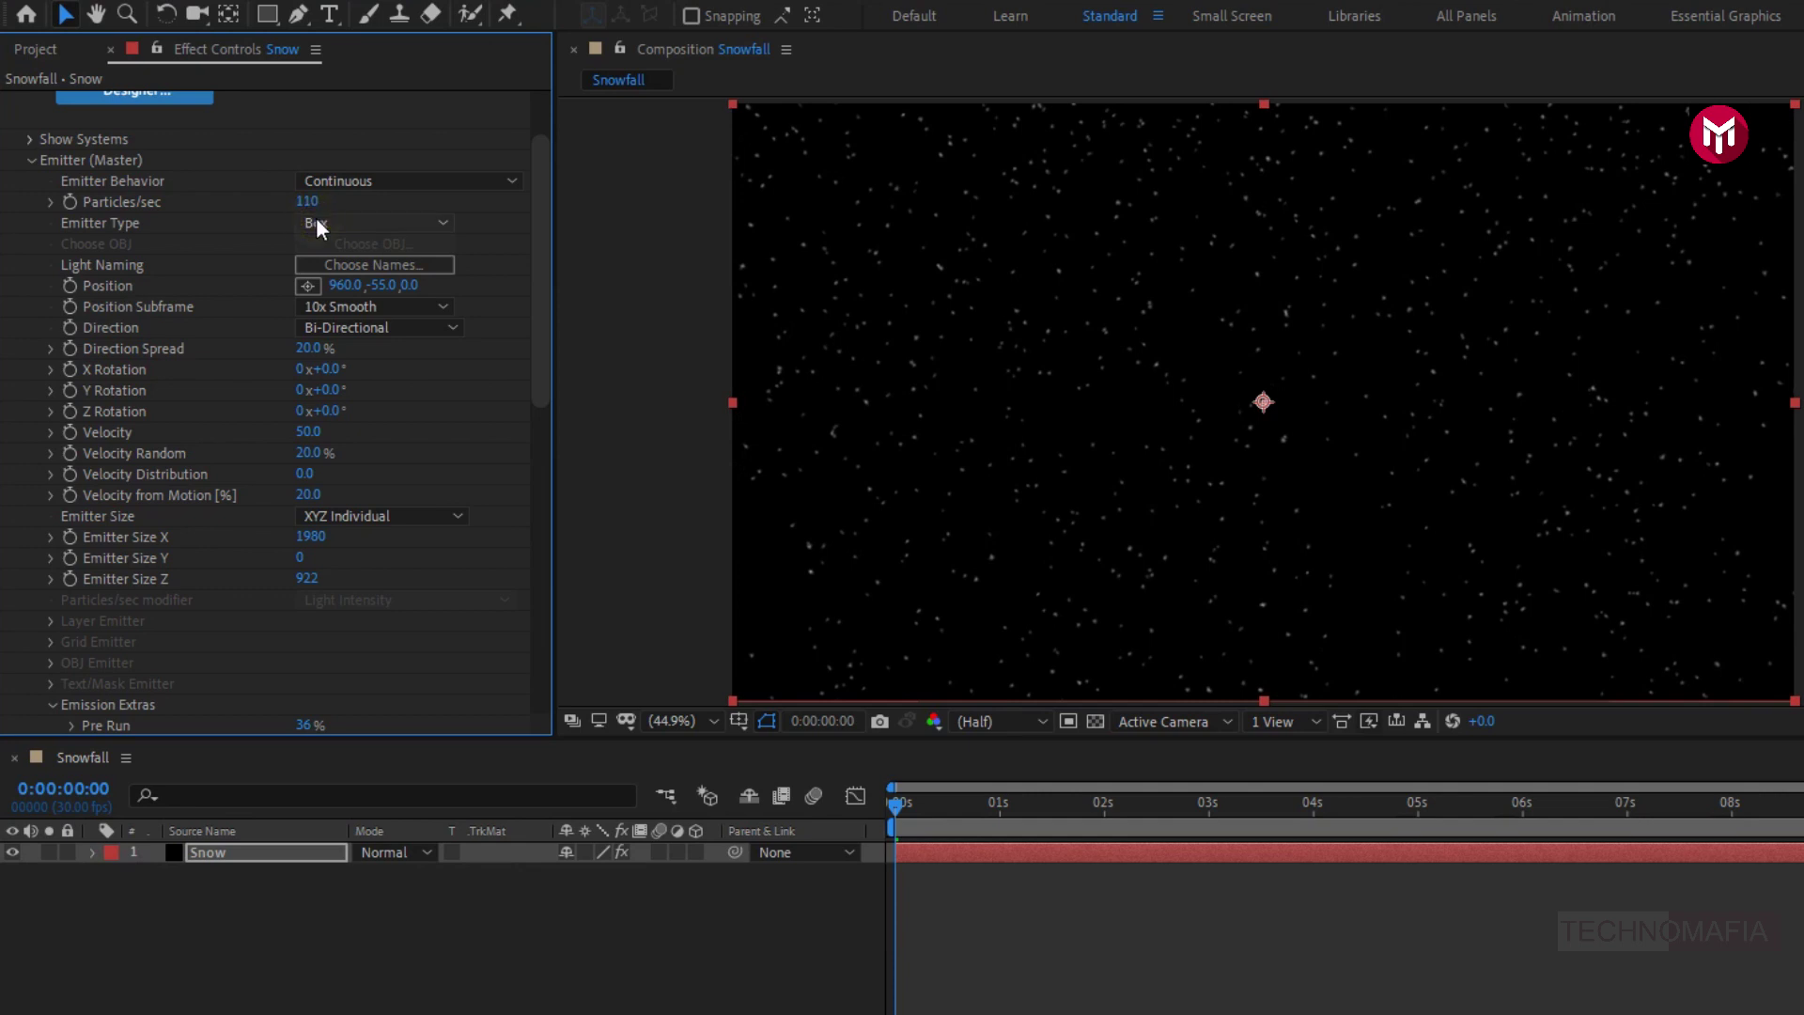
Add a new camera layer using the 50mm preset
{"action": "right_click", "coordinate": [255, 916]}
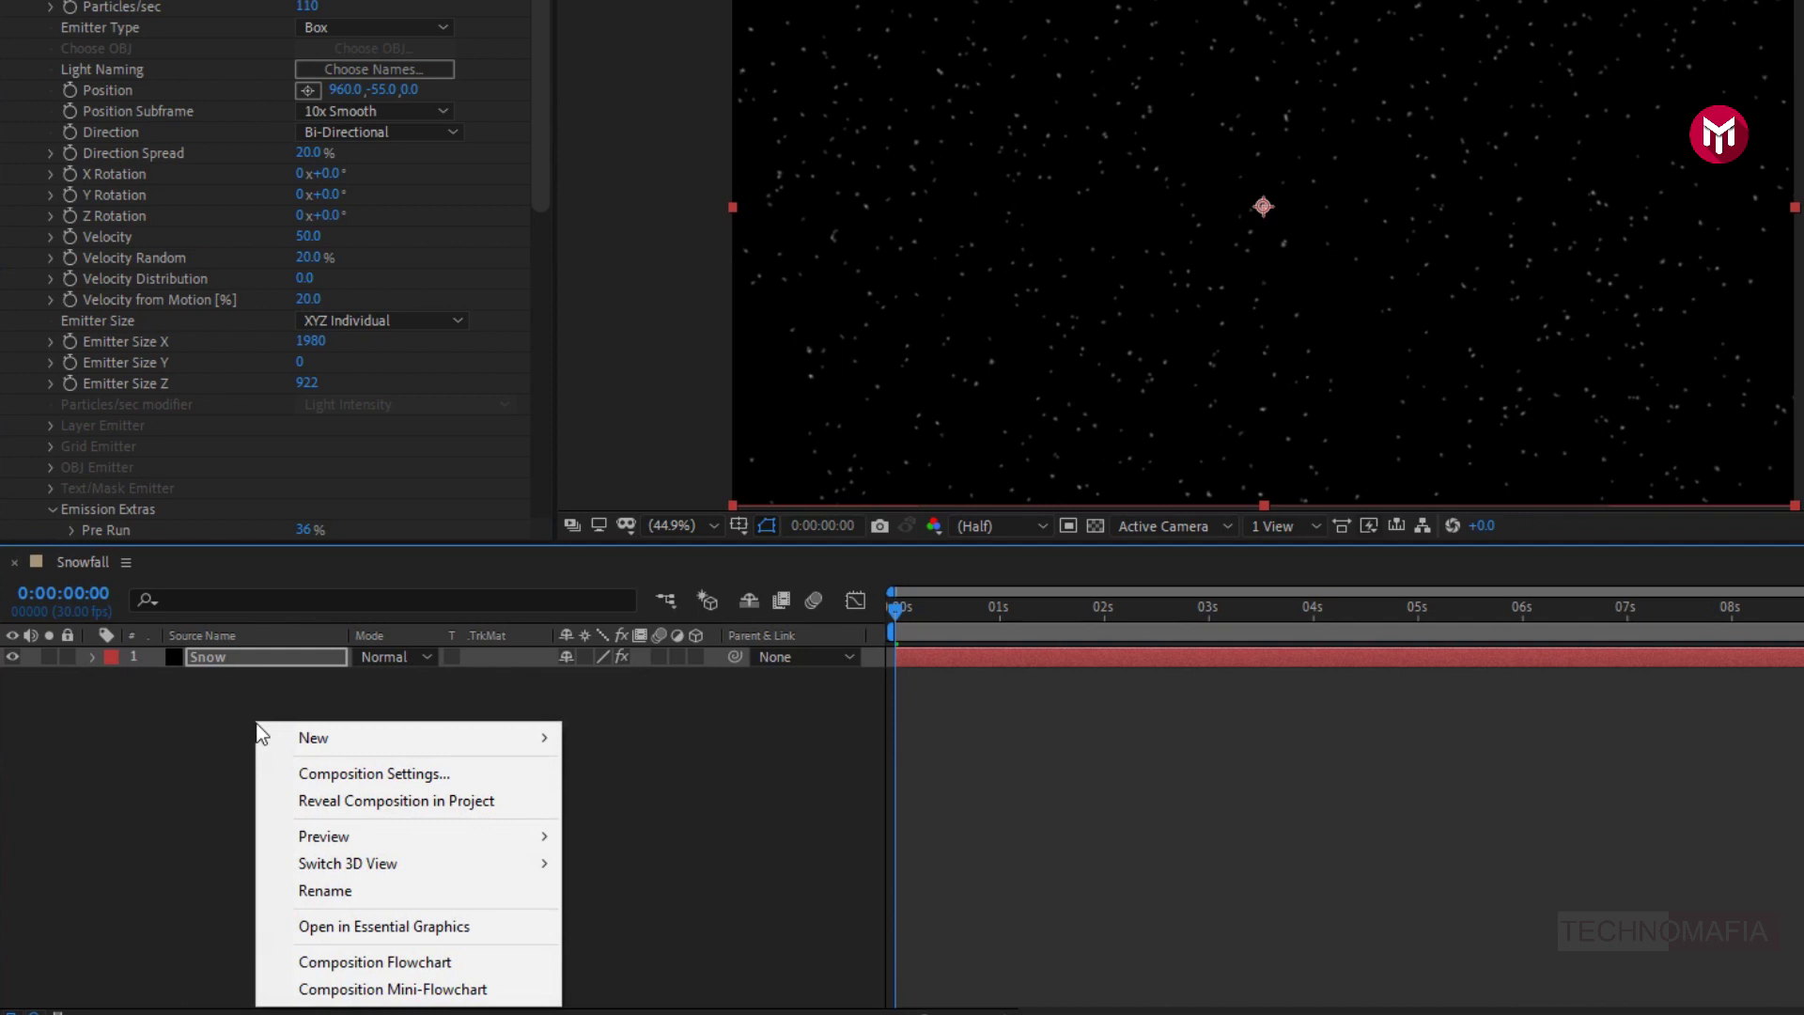
{"action": "mouse_move", "coordinate": [479, 941]}
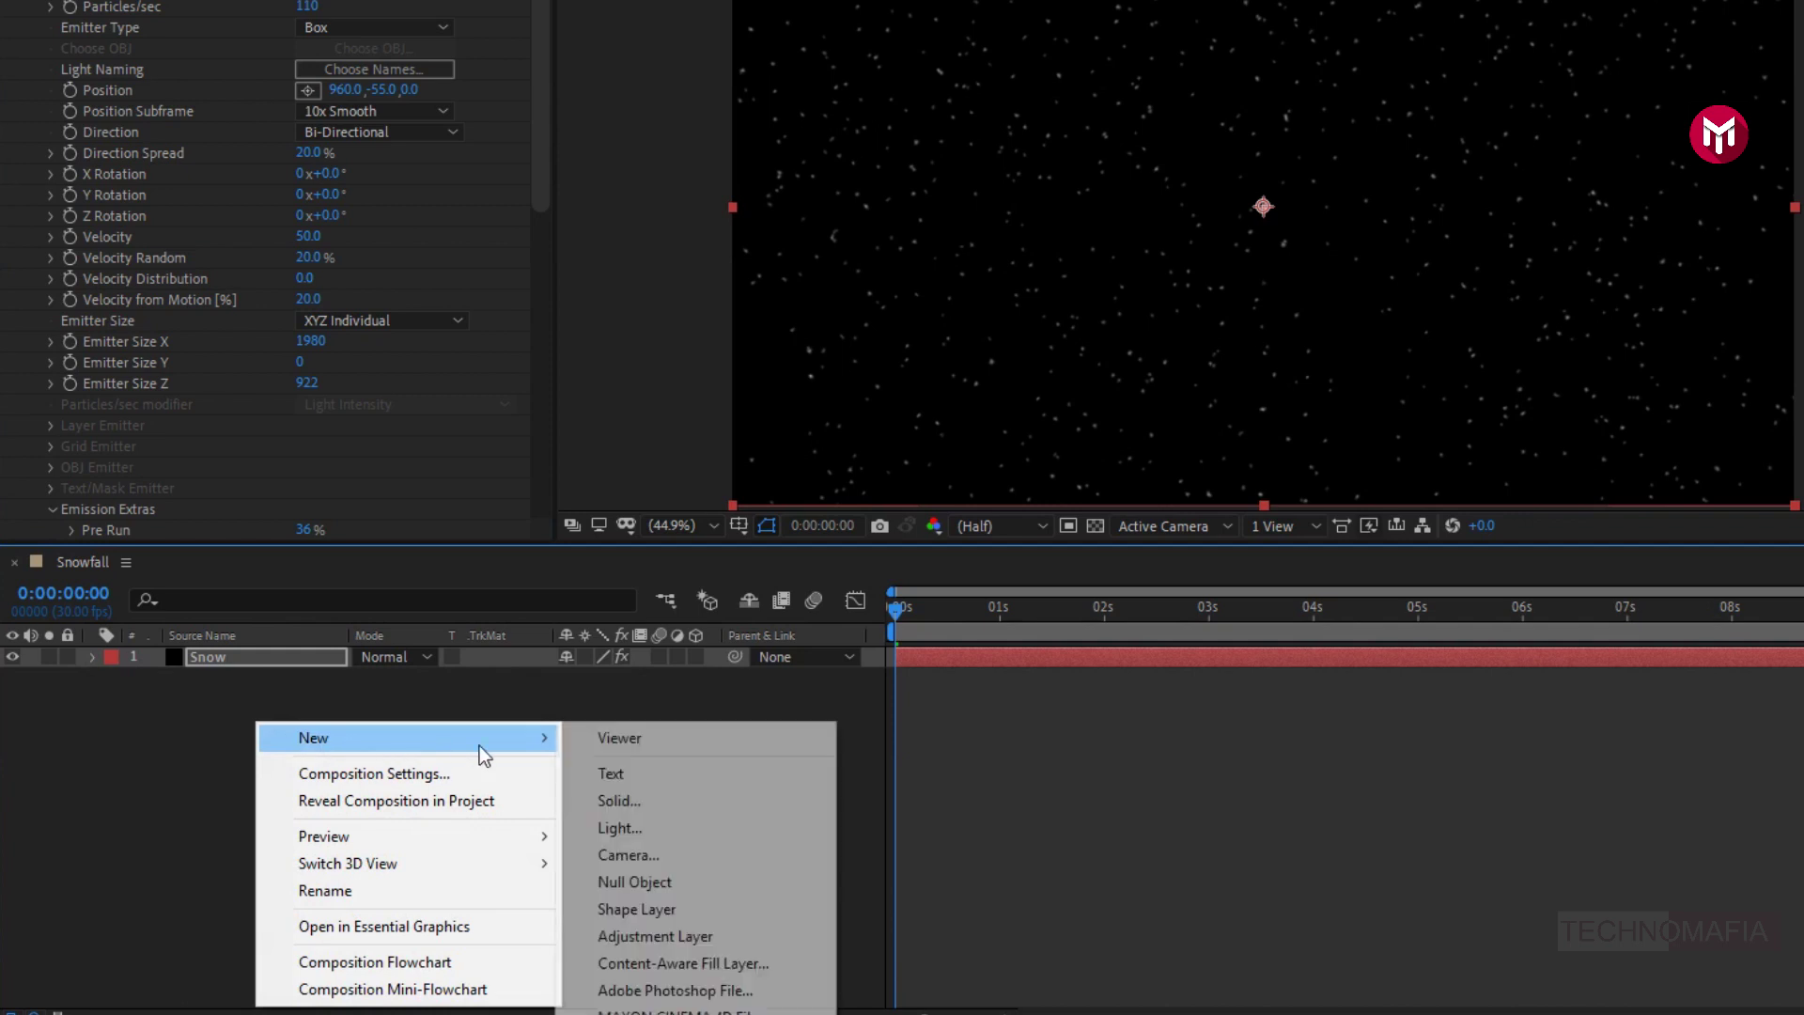
{"action": "left_click", "coordinate": [679, 861]}
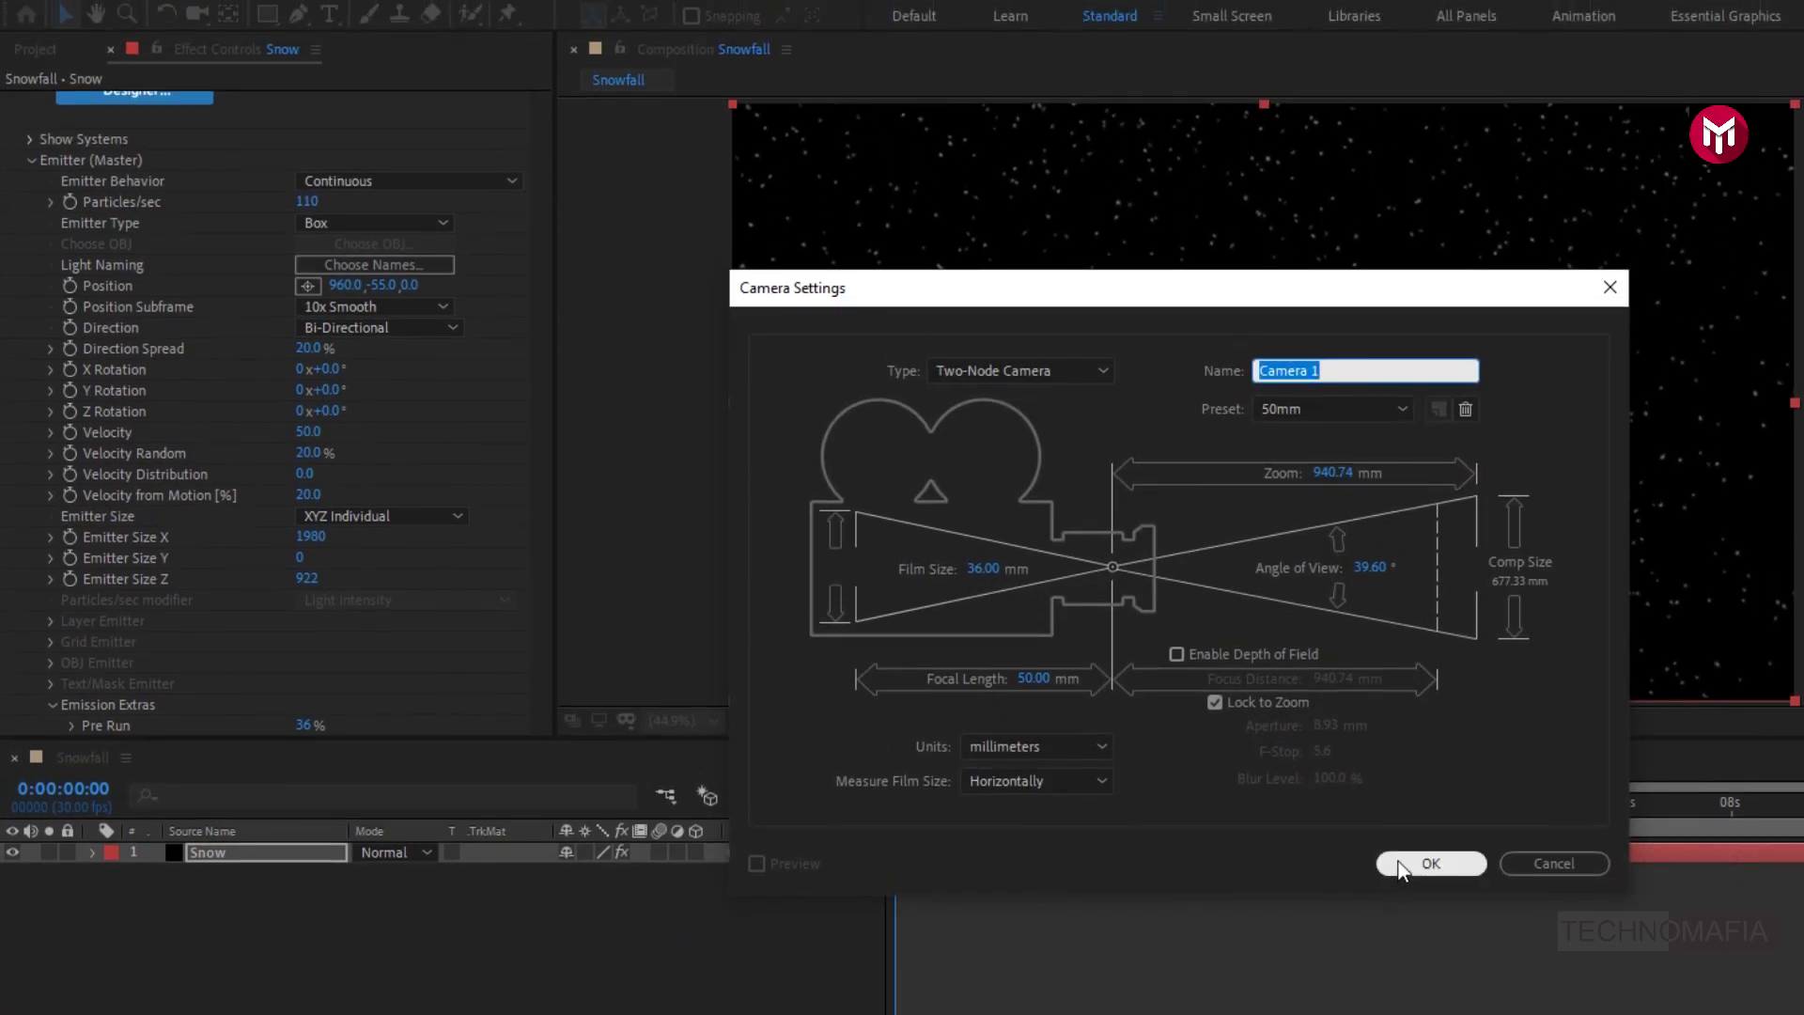
{"action": "left_click", "coordinate": [1401, 865]}
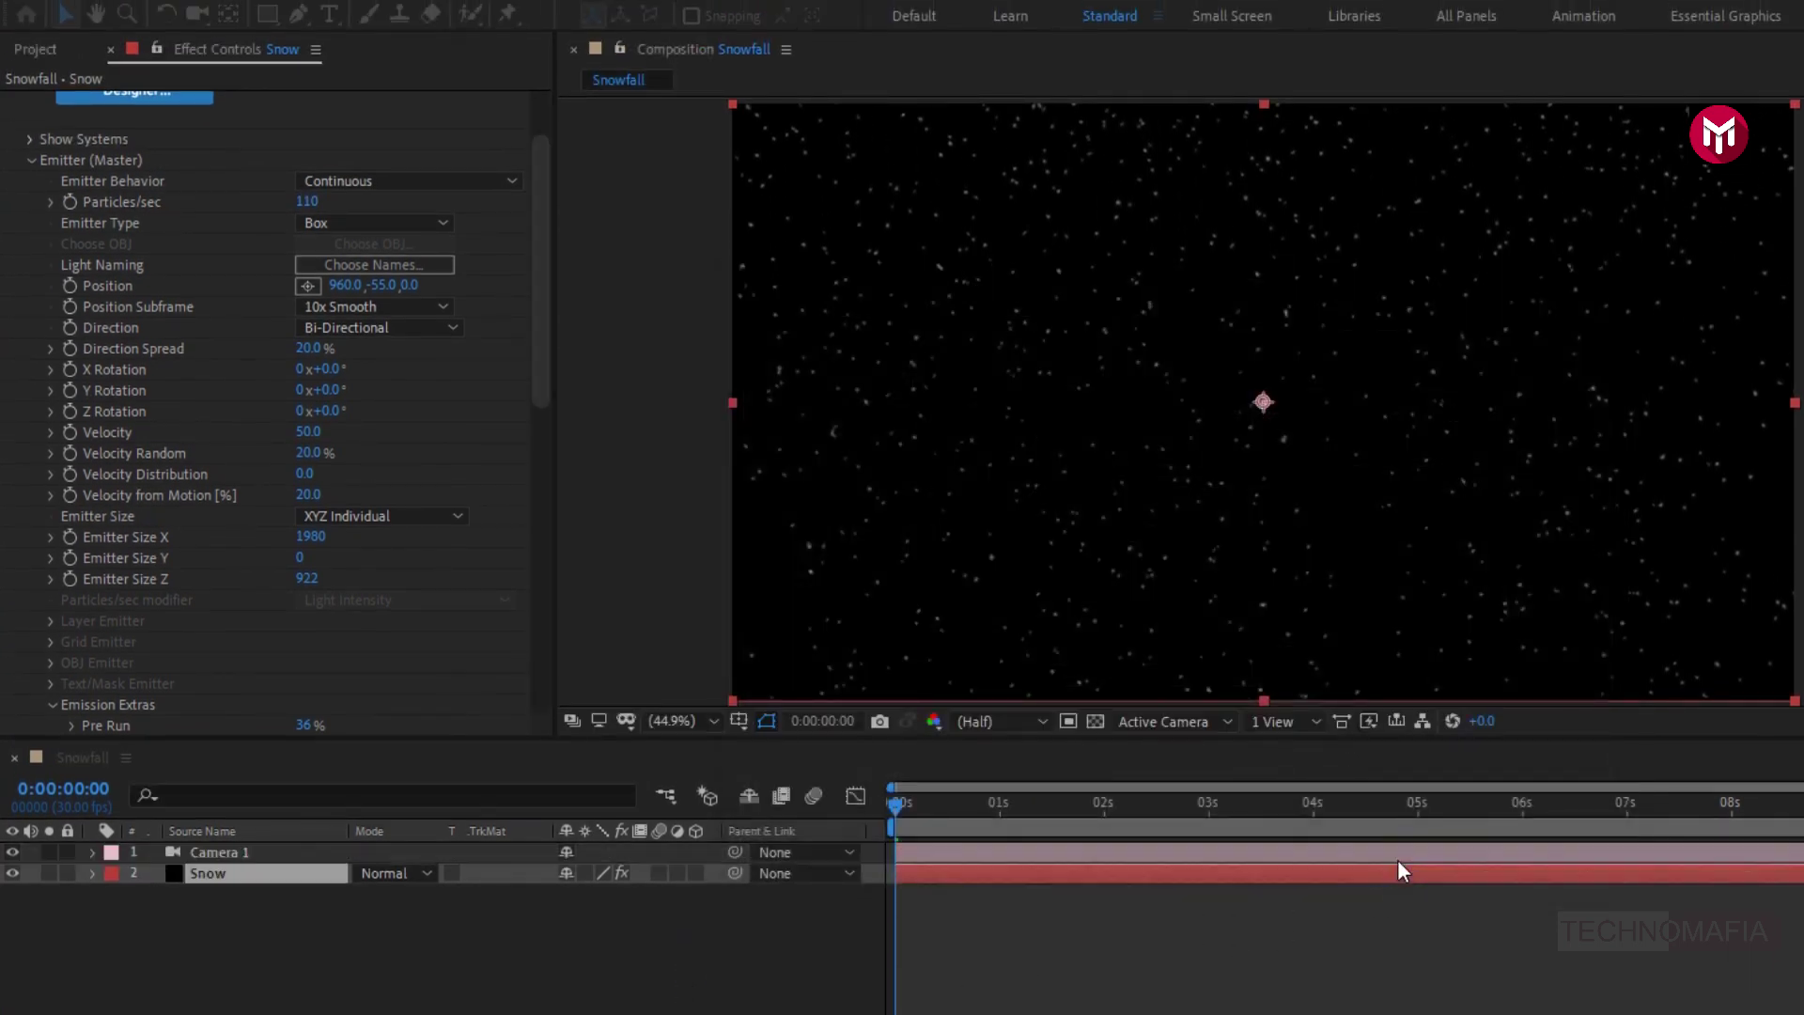
Set Camera 1's Position to 960, 540, -1513.7 to enlarge the flakes
{"action": "left_click", "coordinate": [1398, 859]}
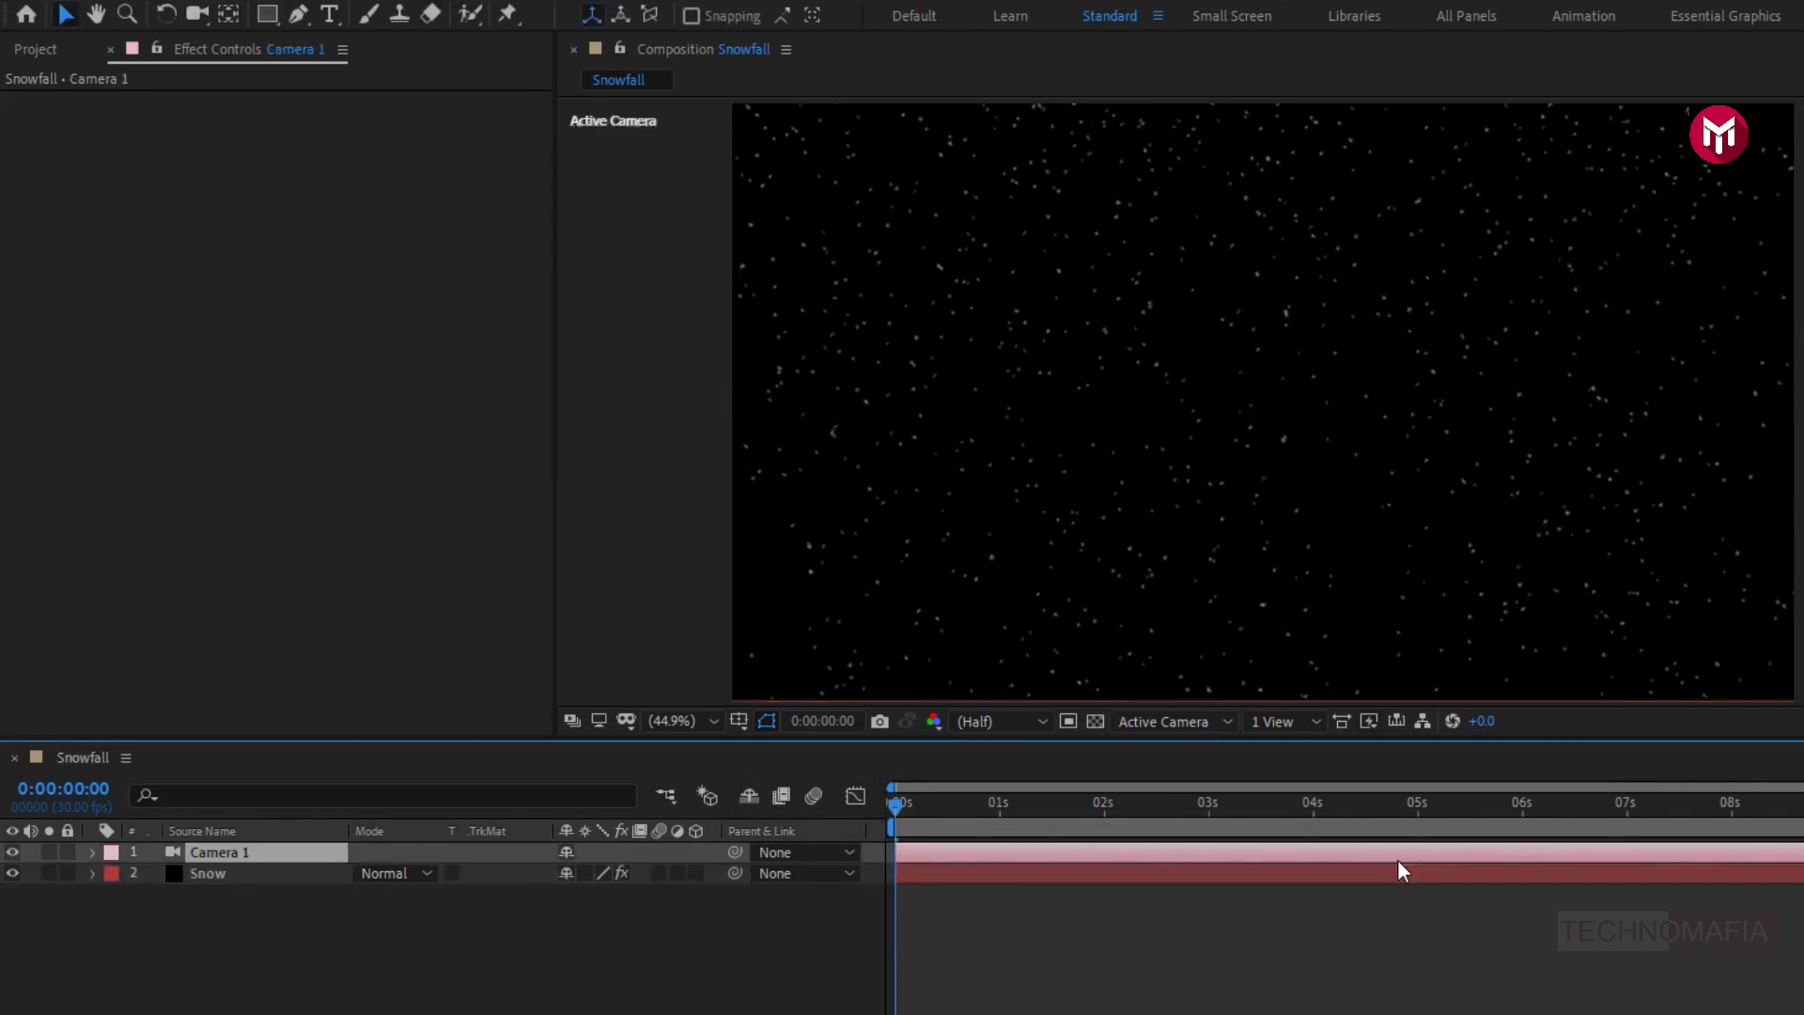
{"action": "key", "text": "p"}
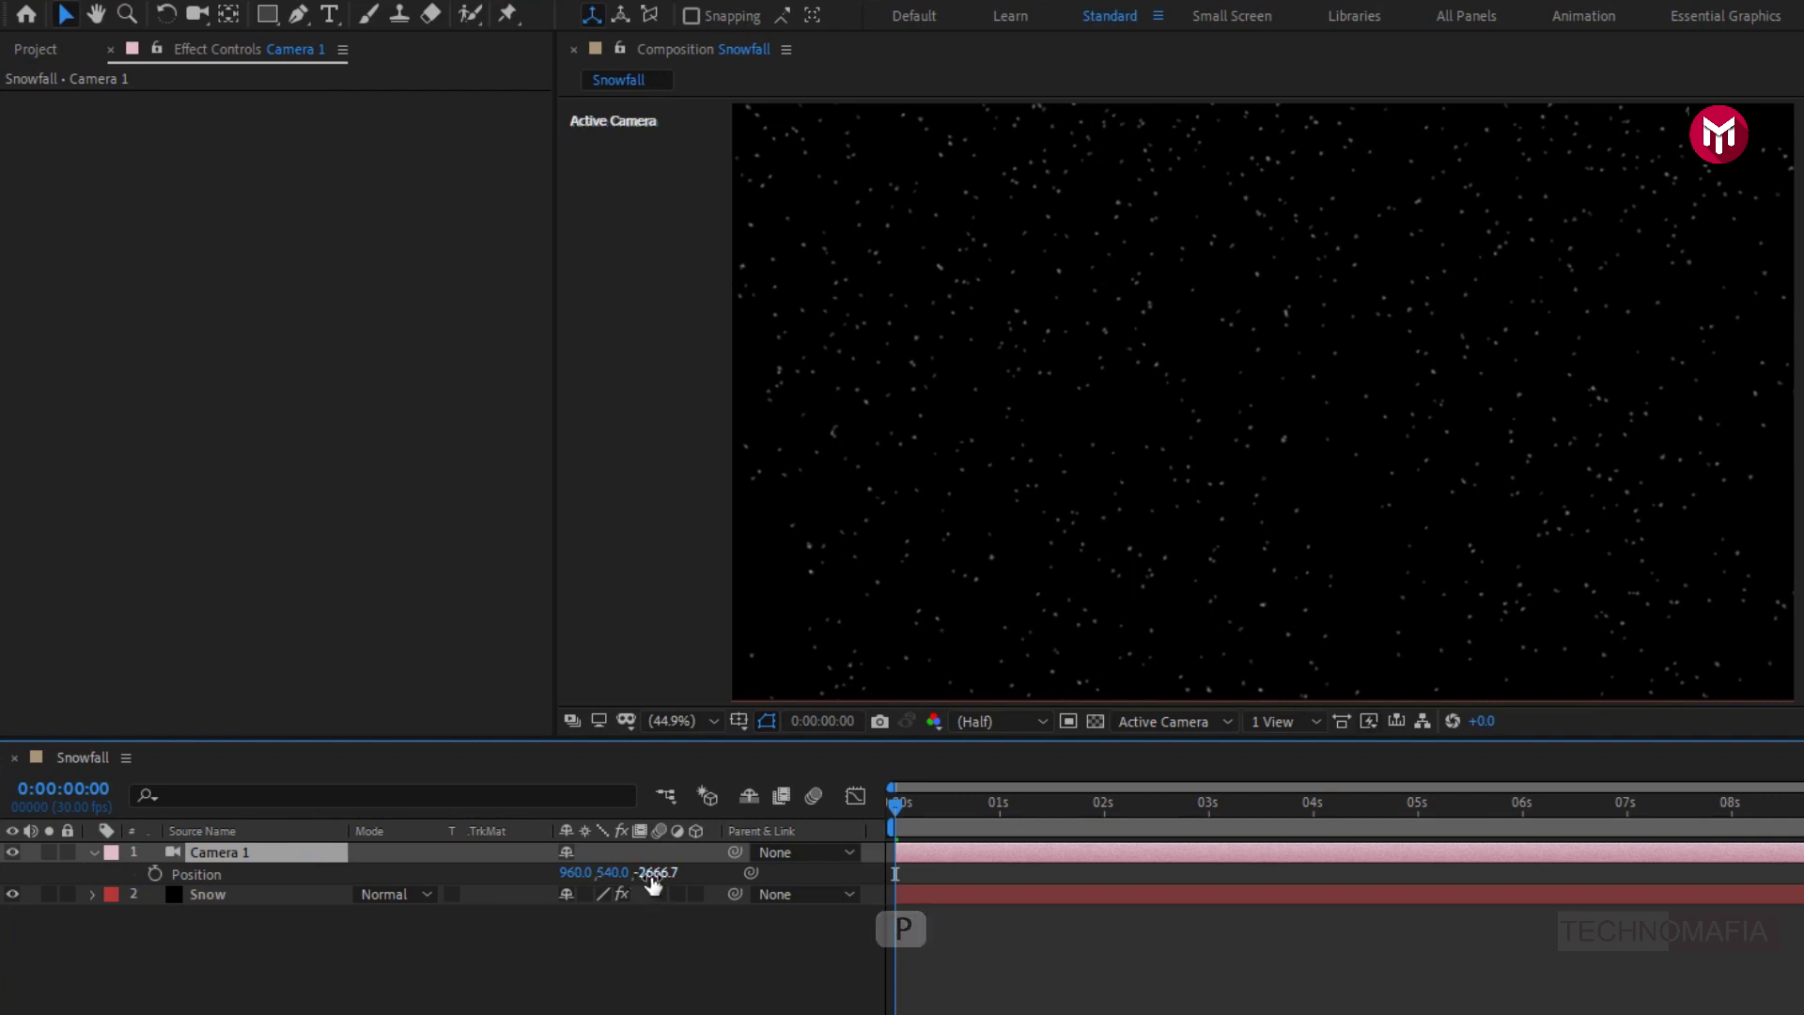
{"action": "left_click_drag", "start_coordinate": [661, 871], "coordinate": [1457, 857]}
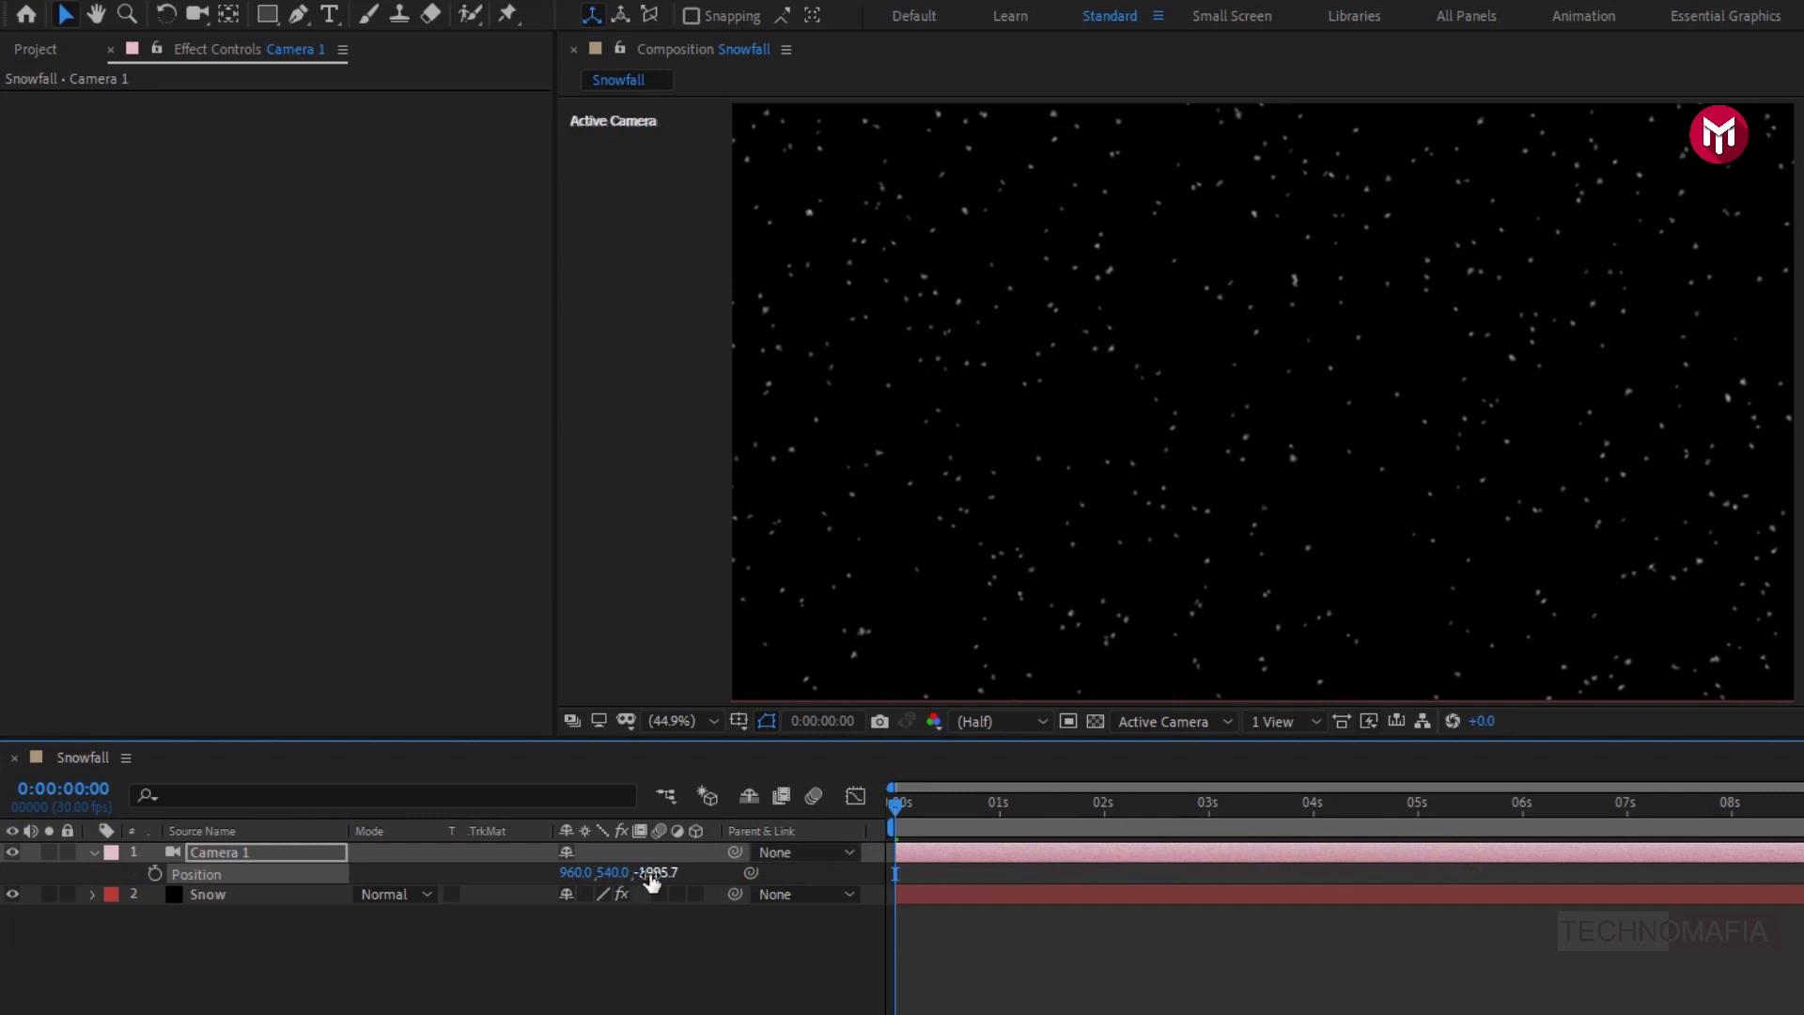
{"action": "left_click_drag", "start_coordinate": [751, 875], "coordinate": [1490, 870]}
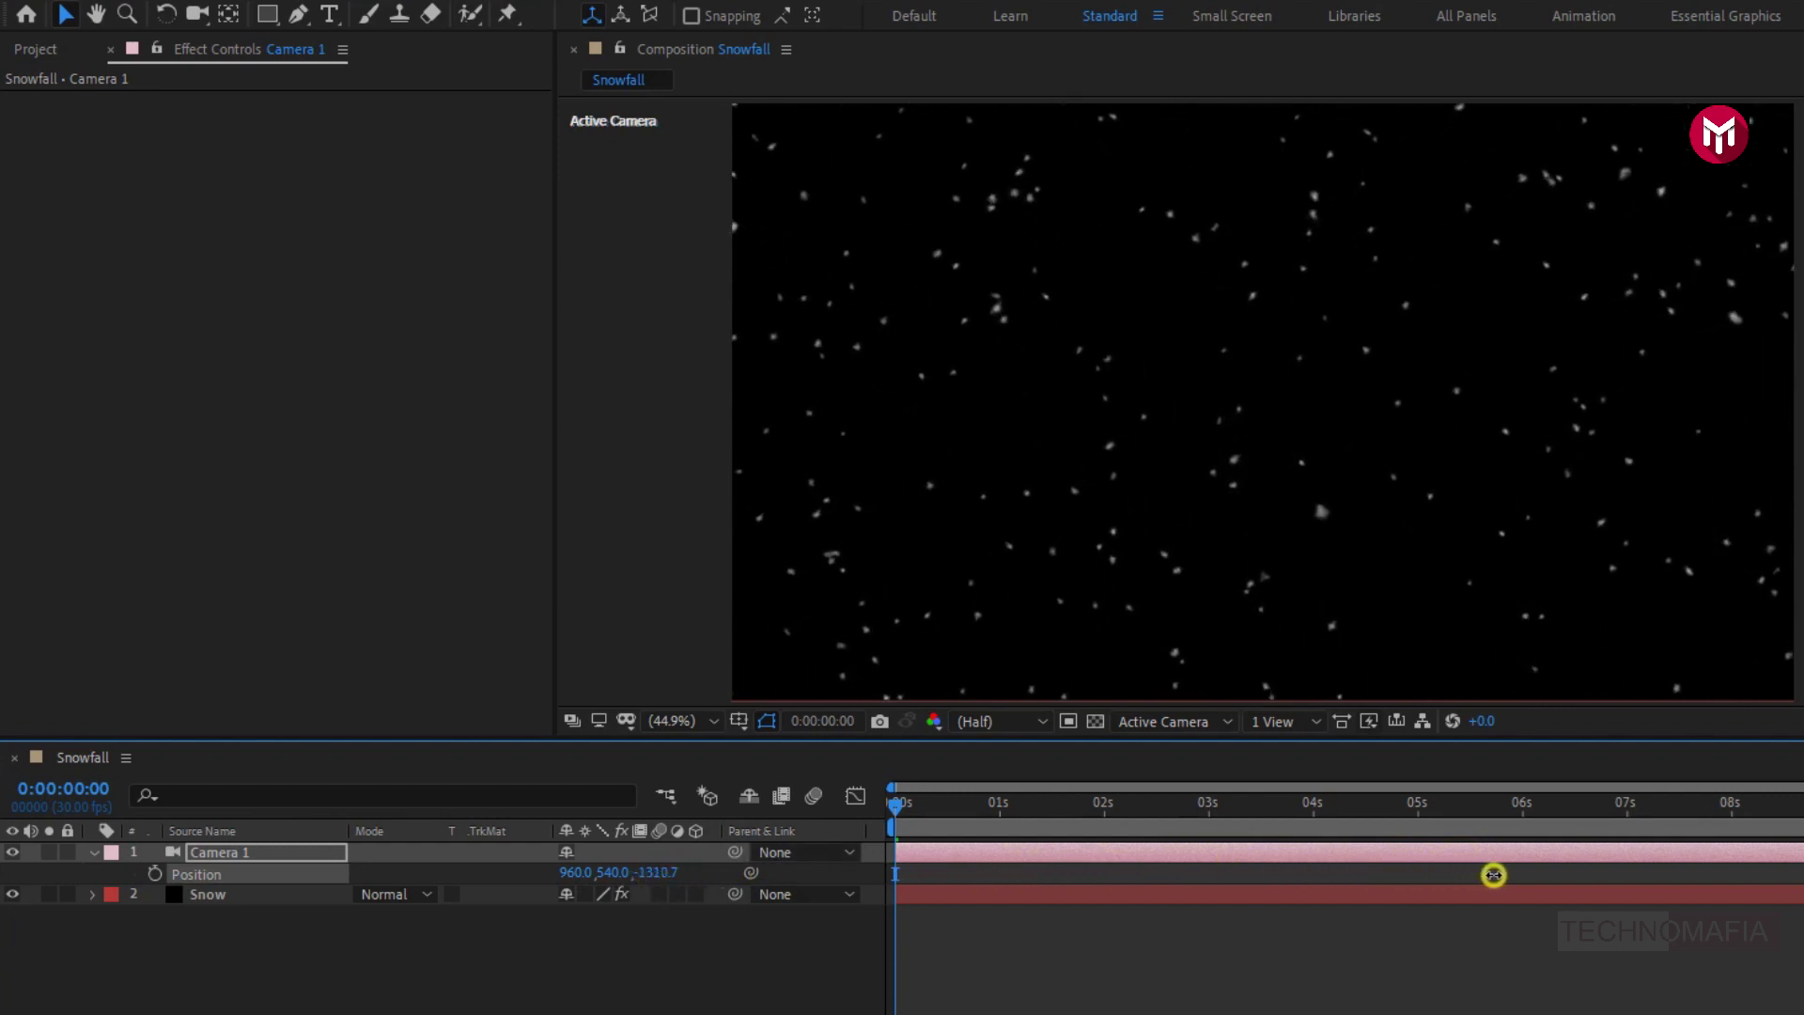
{"action": "left_click_drag", "start_coordinate": [1159, 880], "coordinate": [1243, 874]}
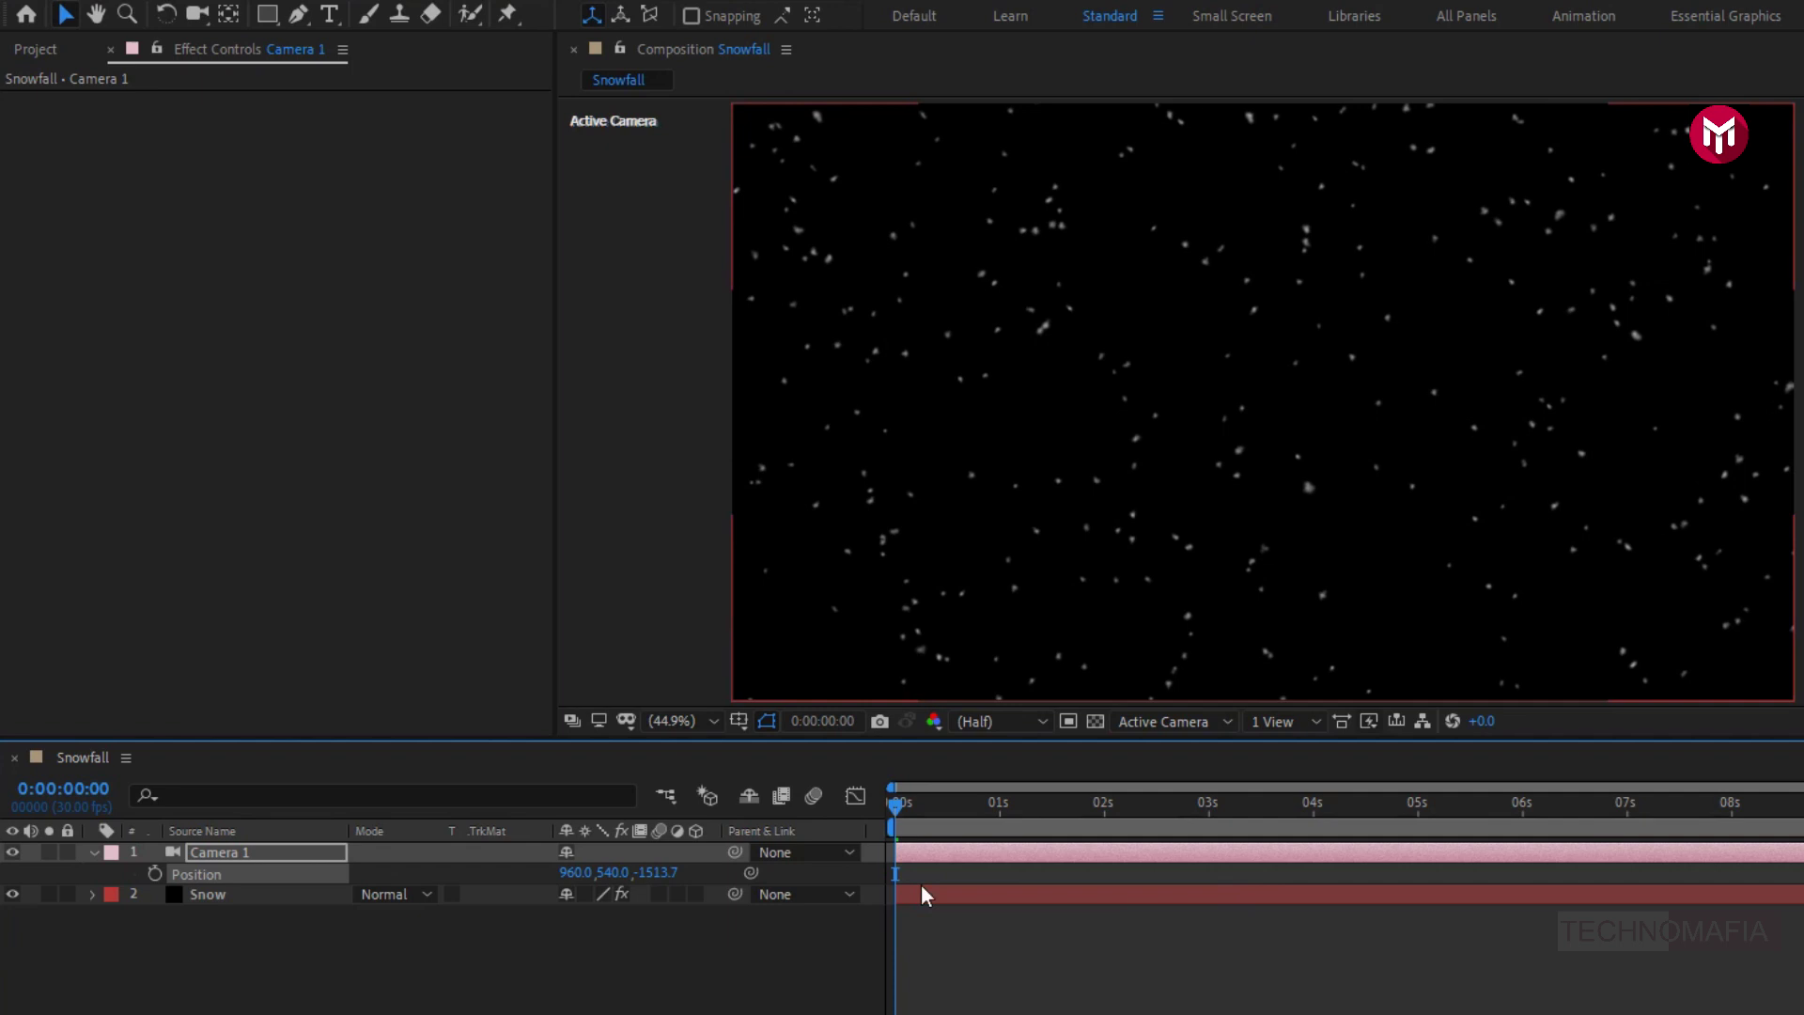
Add CC Force Motion Blur (searched with 'cc f') to the Snow layer with Motion Blur Samples 20
{"action": "left_click", "coordinate": [92, 853]}
{"action": "left_click", "coordinate": [224, 873]}
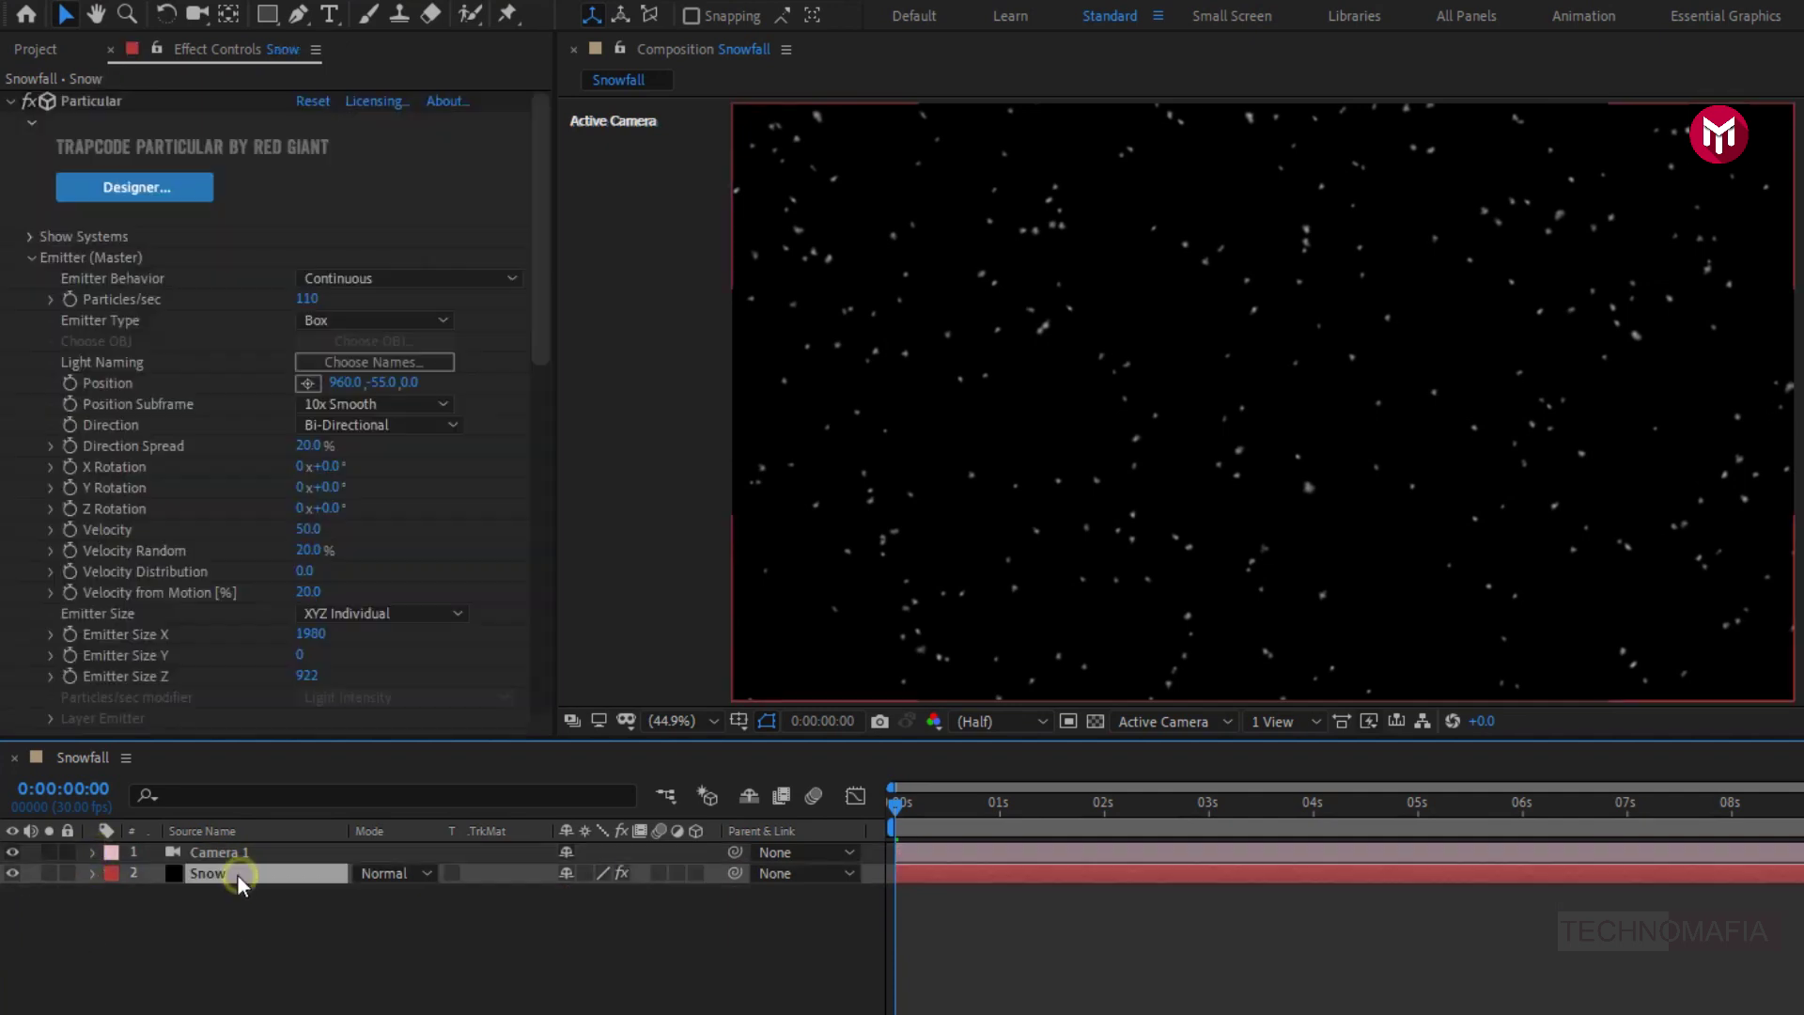
{"action": "left_click", "coordinate": [14, 99]}
{"action": "left_click", "coordinate": [1571, 252]}
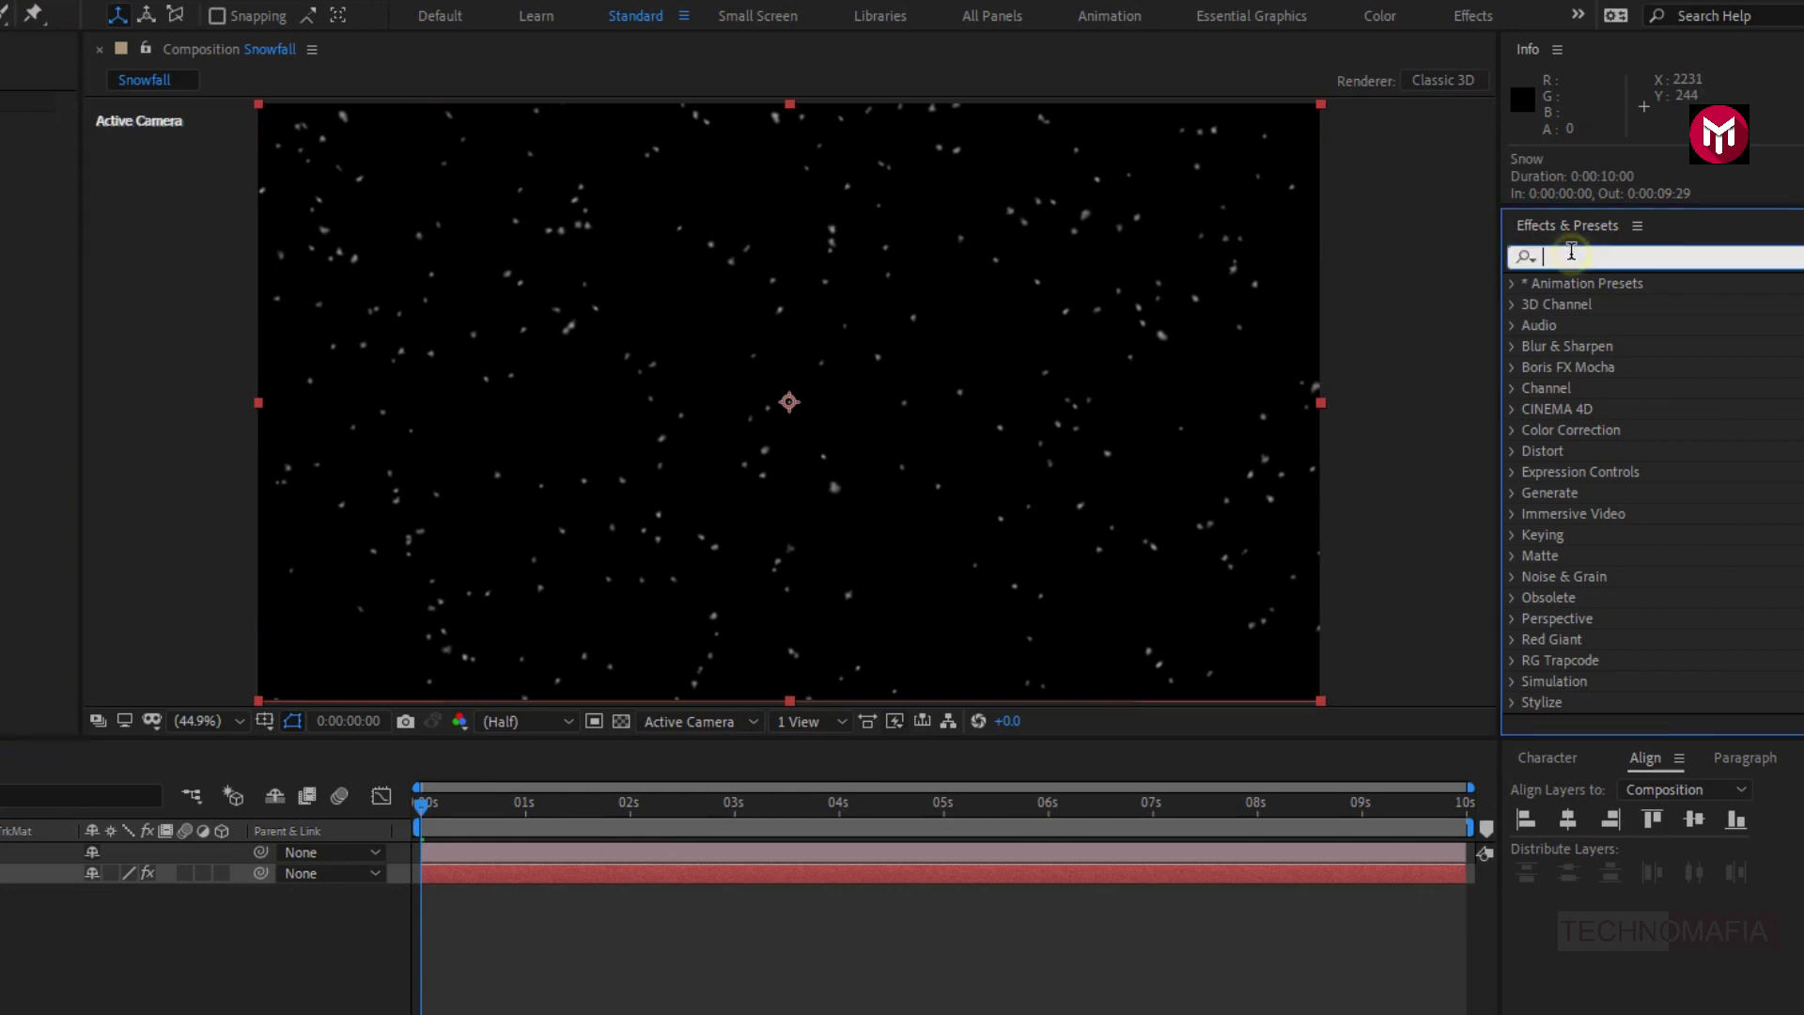
{"action": "type", "text": "cc f"}
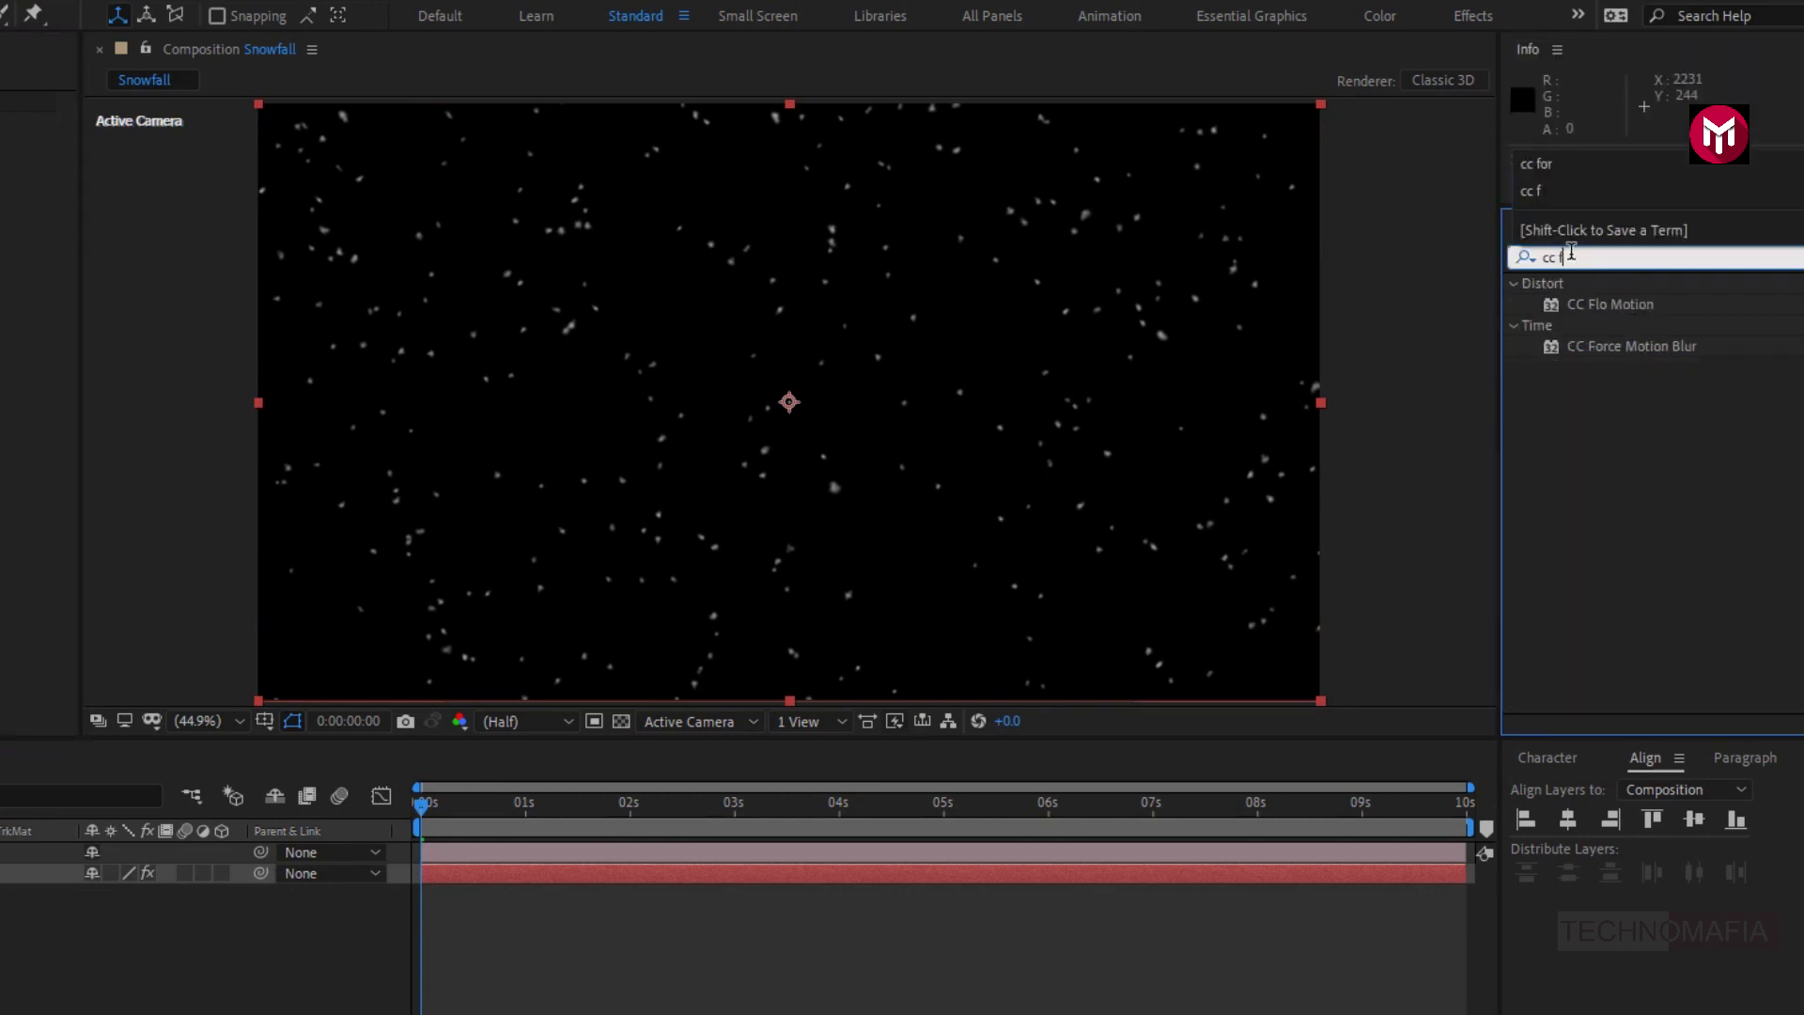
{"action": "left_click", "coordinate": [1591, 347]}
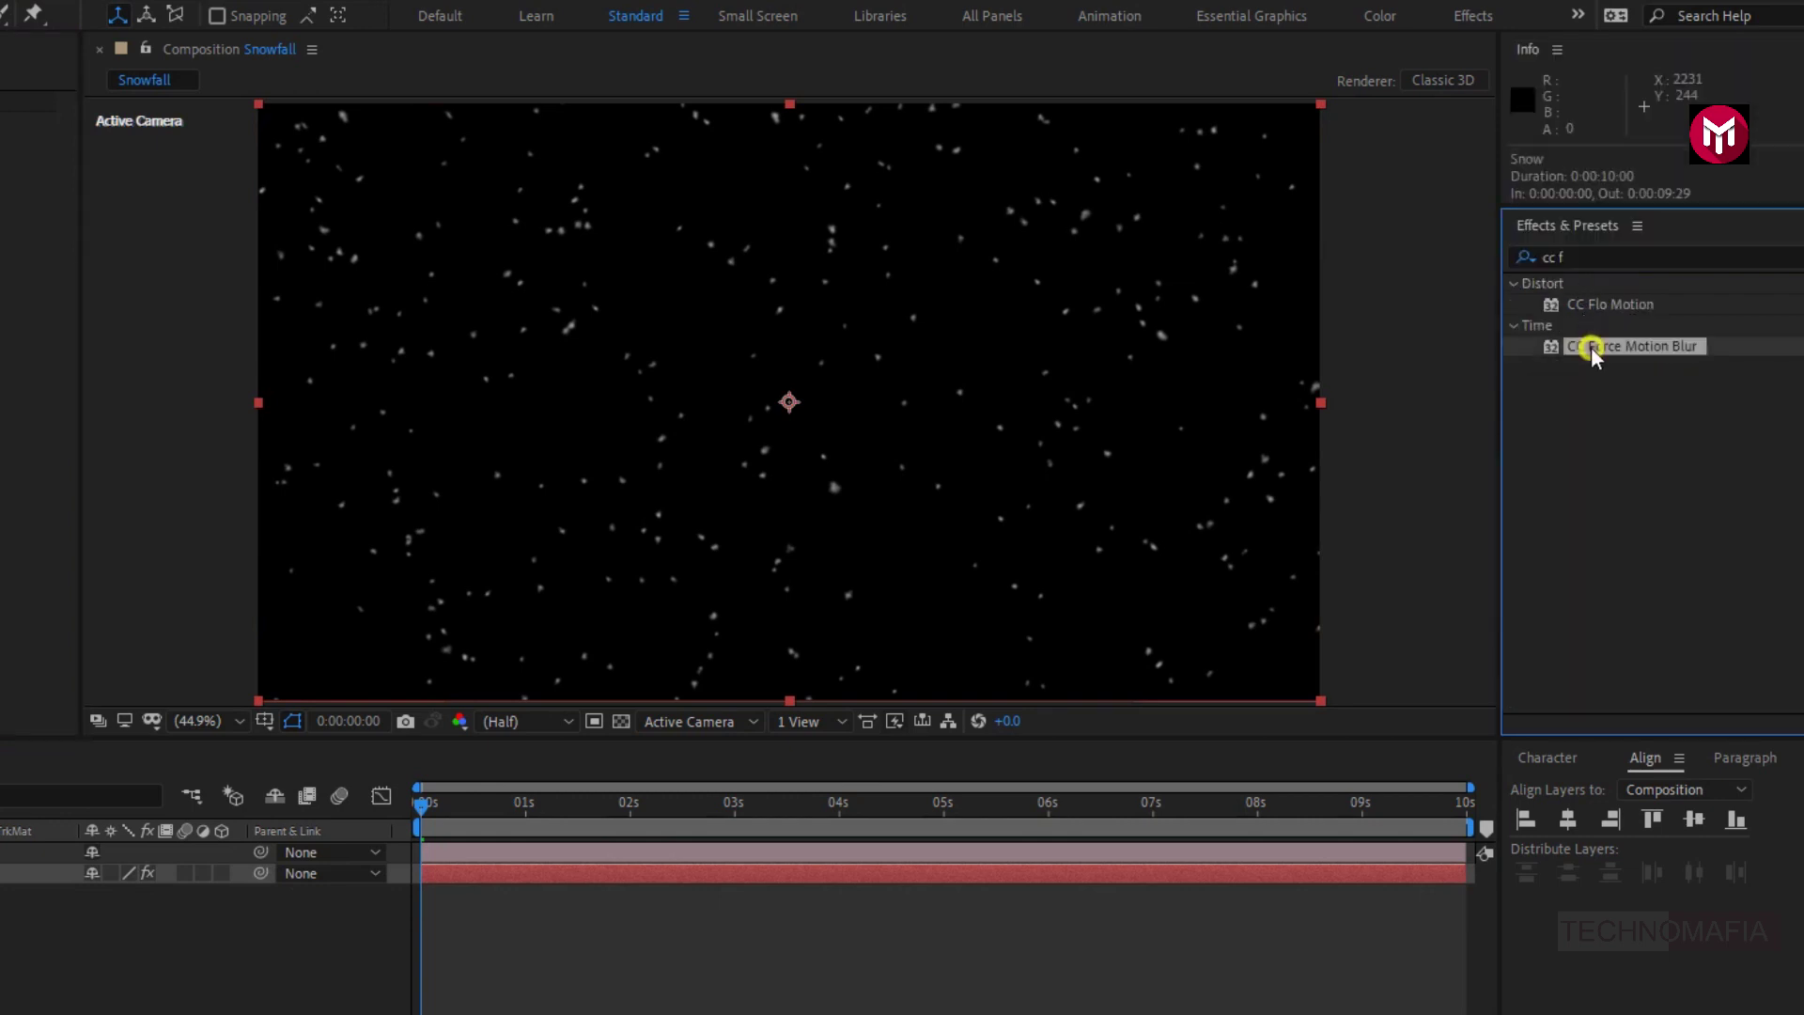
{"action": "double_click", "coordinate": [1592, 346]}
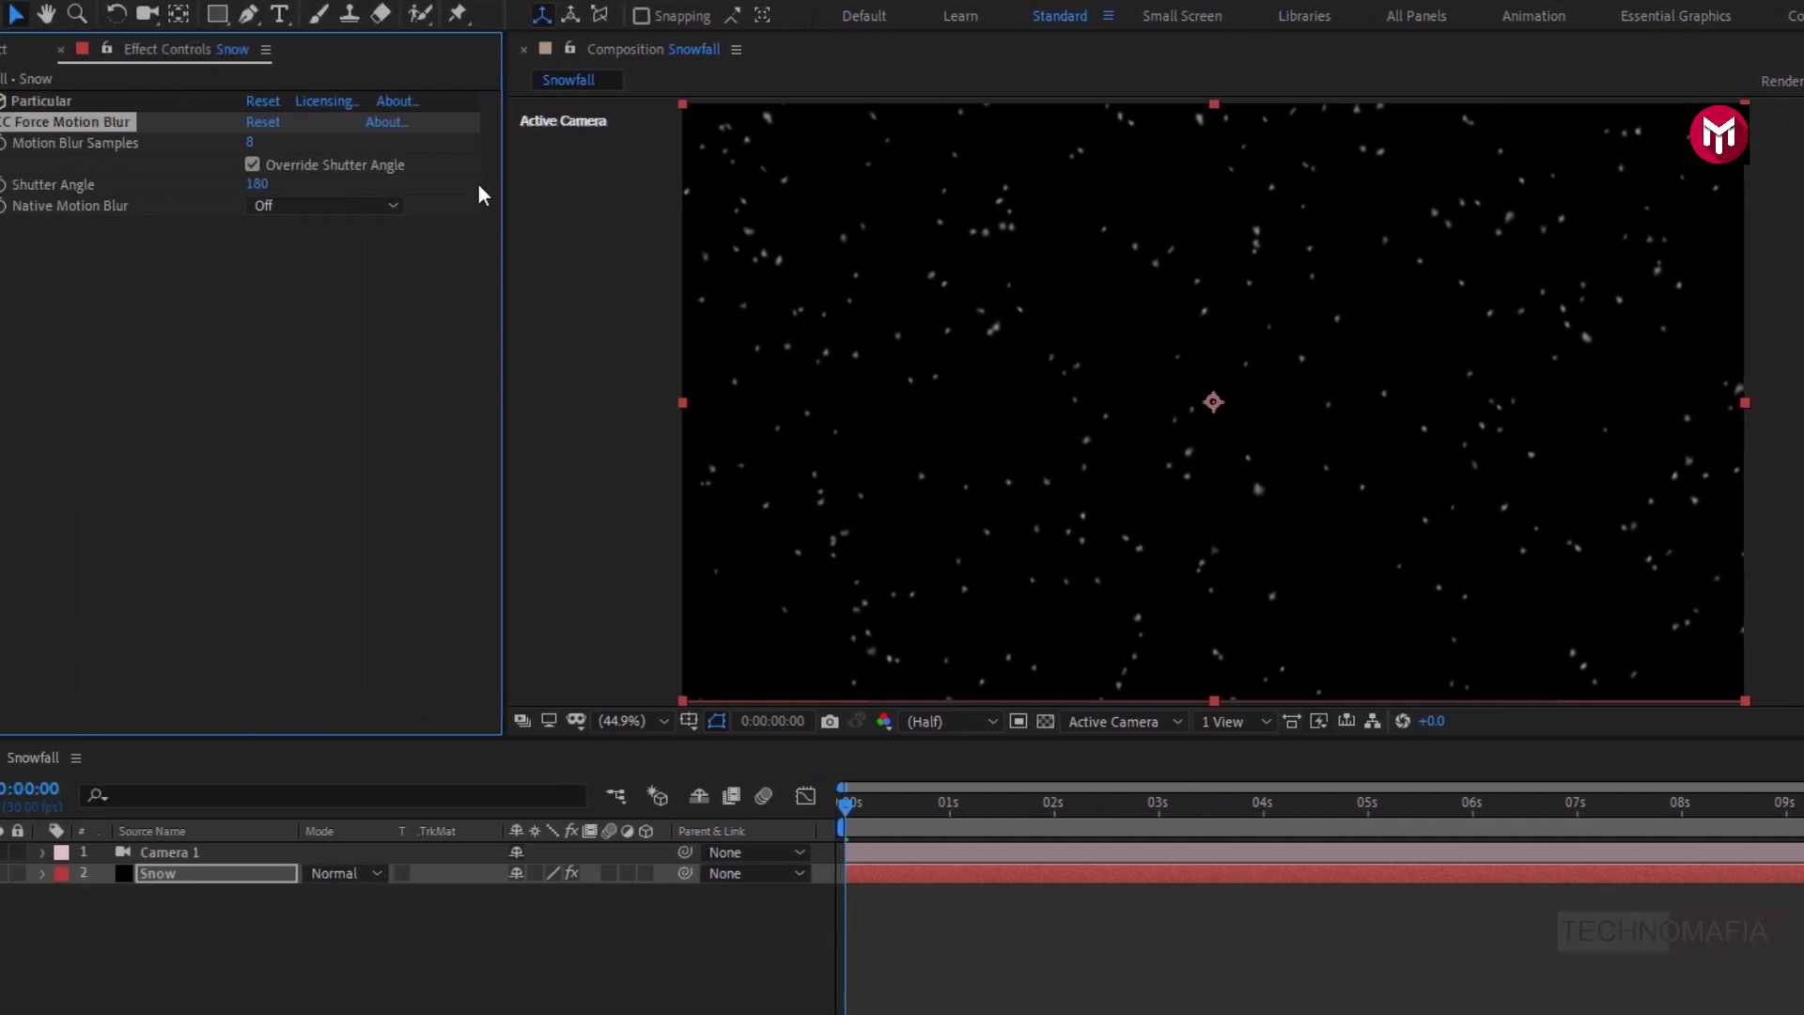
{"action": "left_click", "coordinate": [301, 143]}
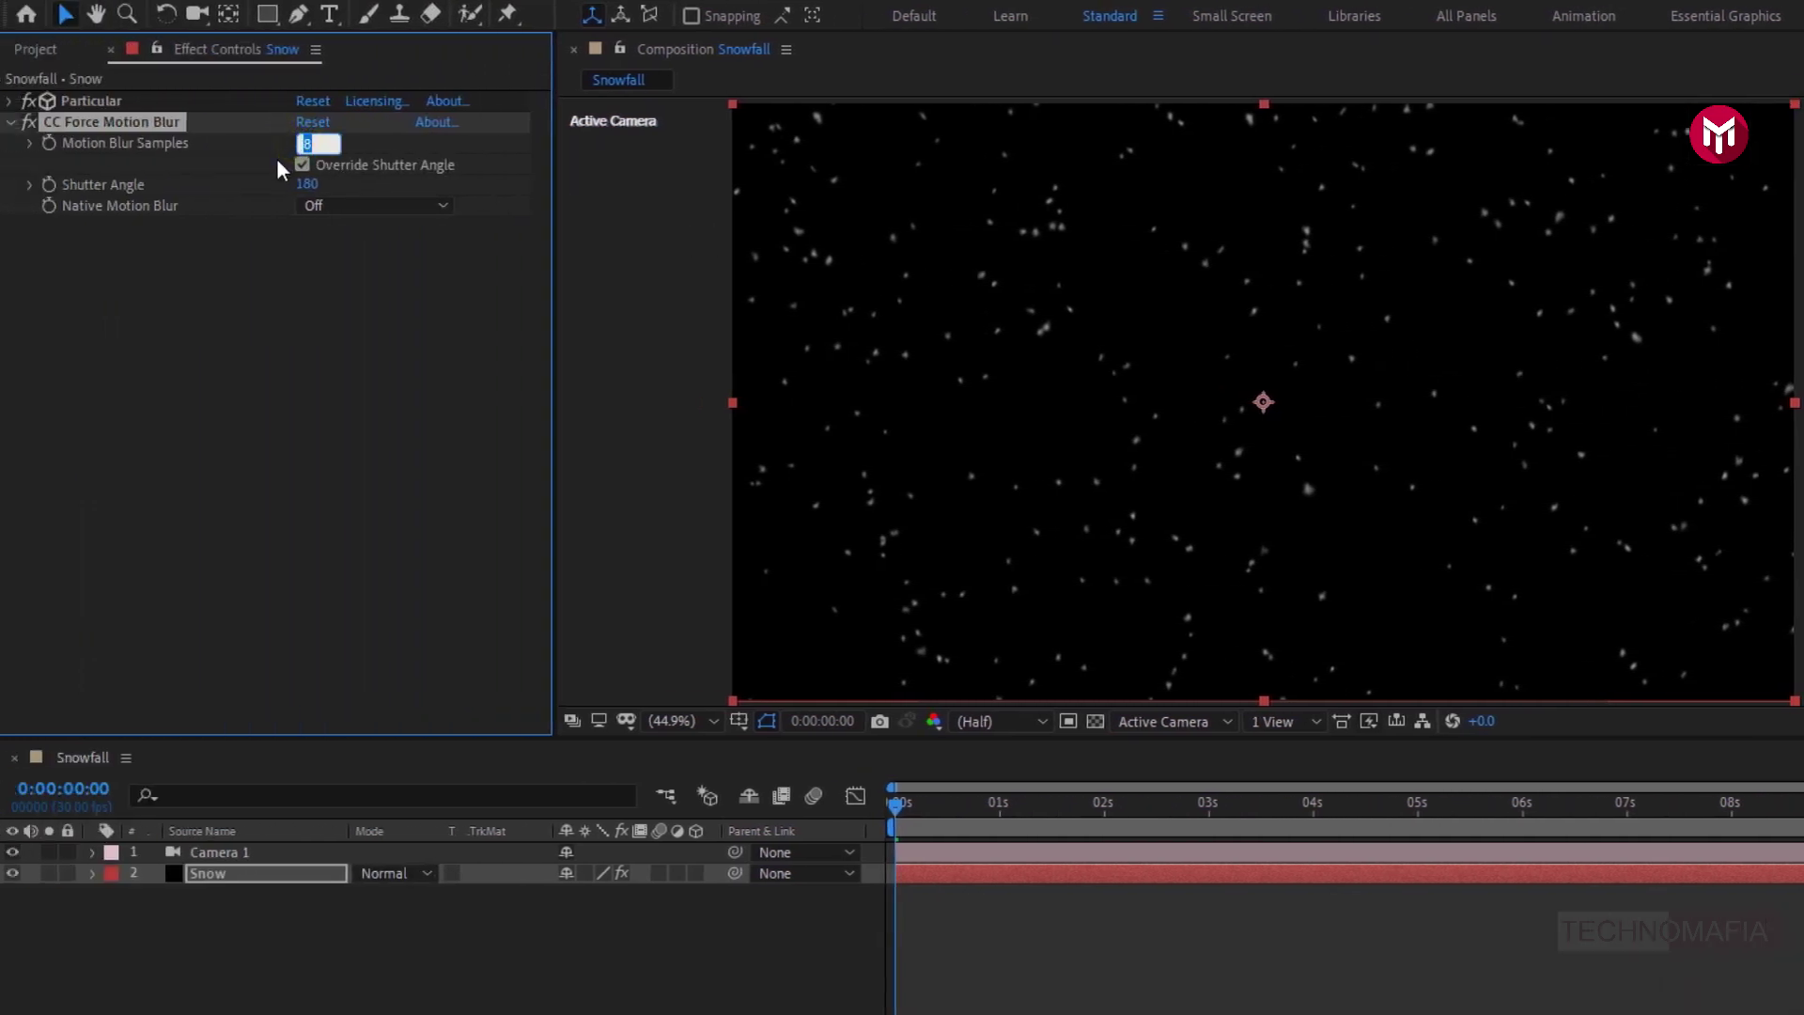
{"action": "type", "text": "20"}
{"action": "key", "text": "Return"}
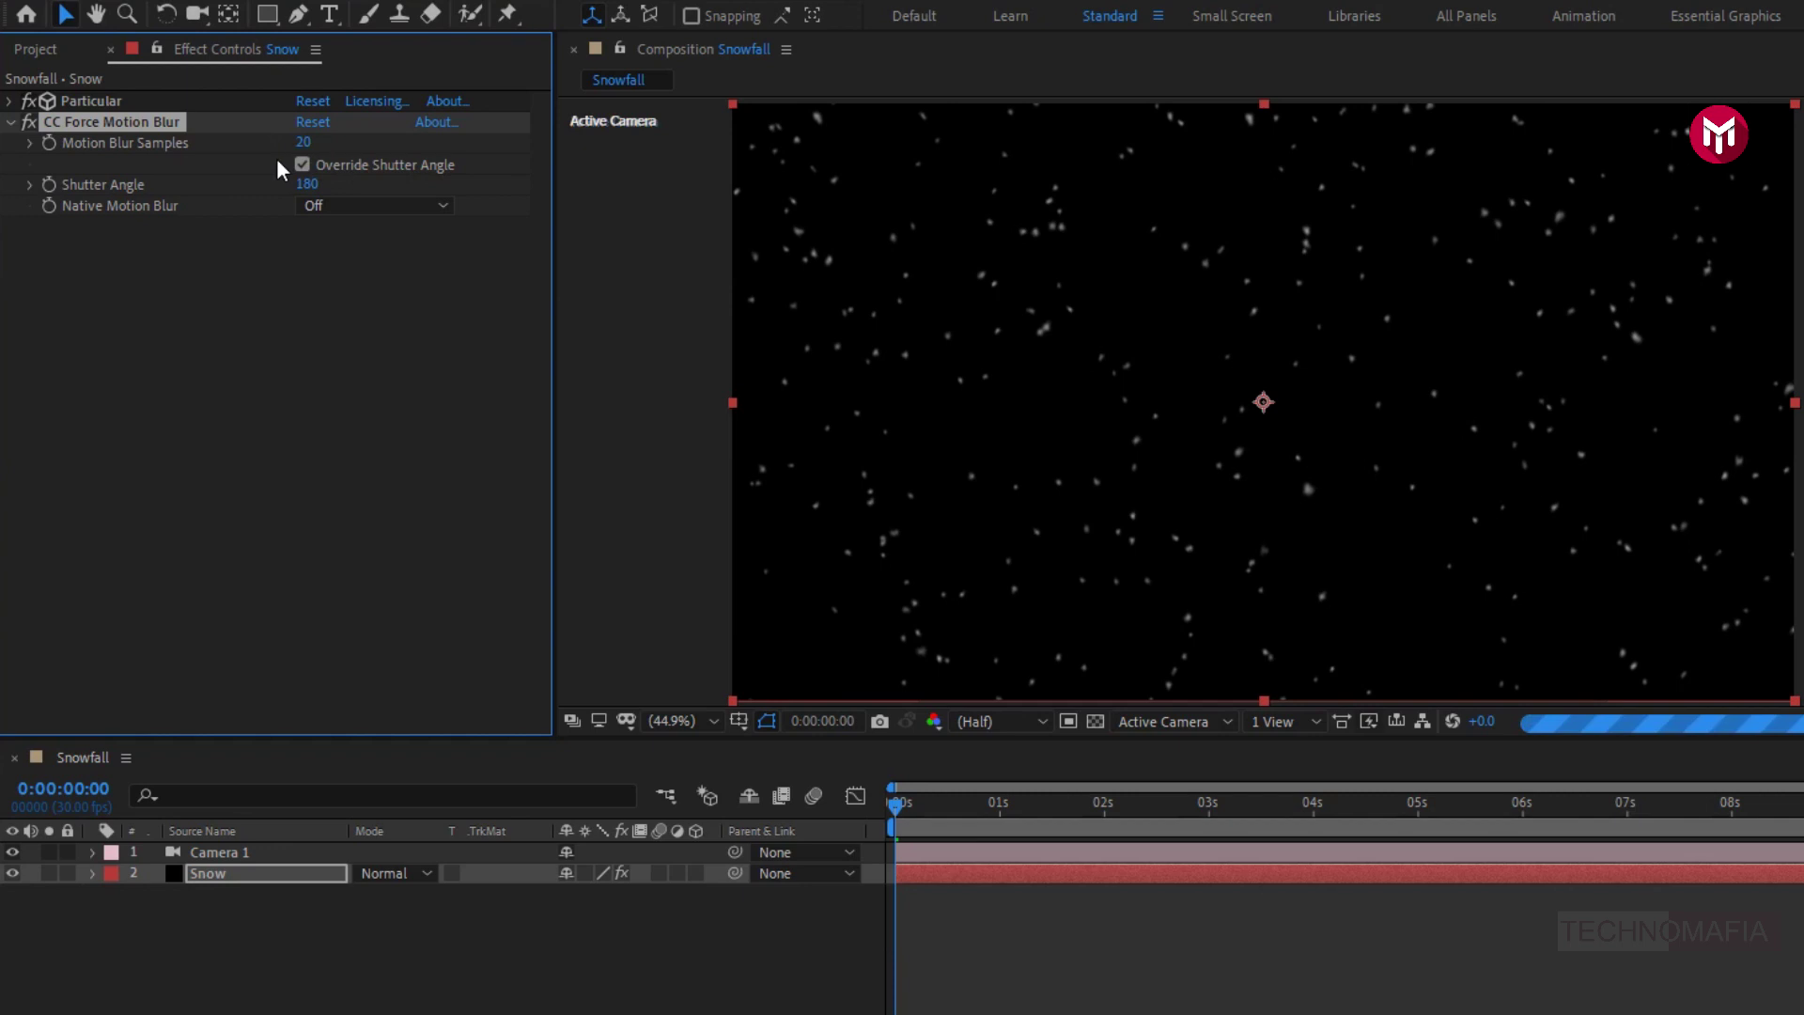
{"action": "left_click", "coordinate": [10, 123]}
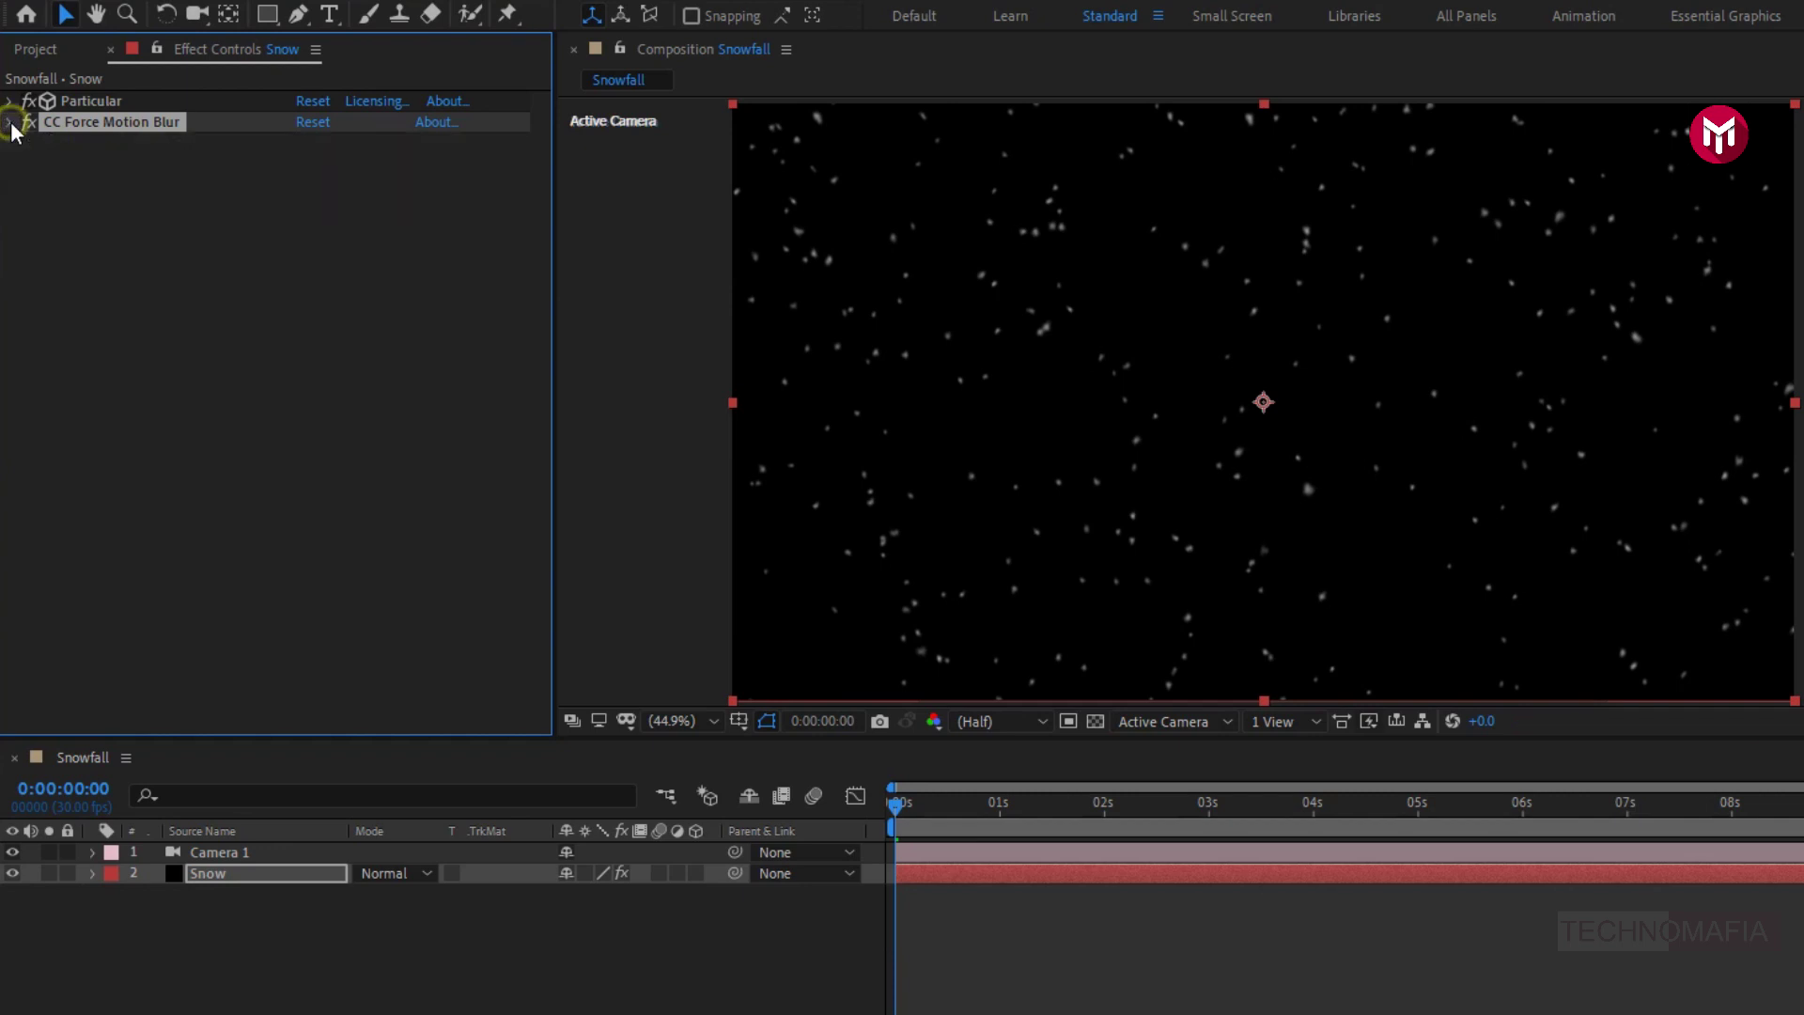
Import the skating-rink clip and place it in the timeline beneath the Snow layer
{"action": "left_click", "coordinate": [38, 53]}
{"action": "right_click", "coordinate": [217, 486]}
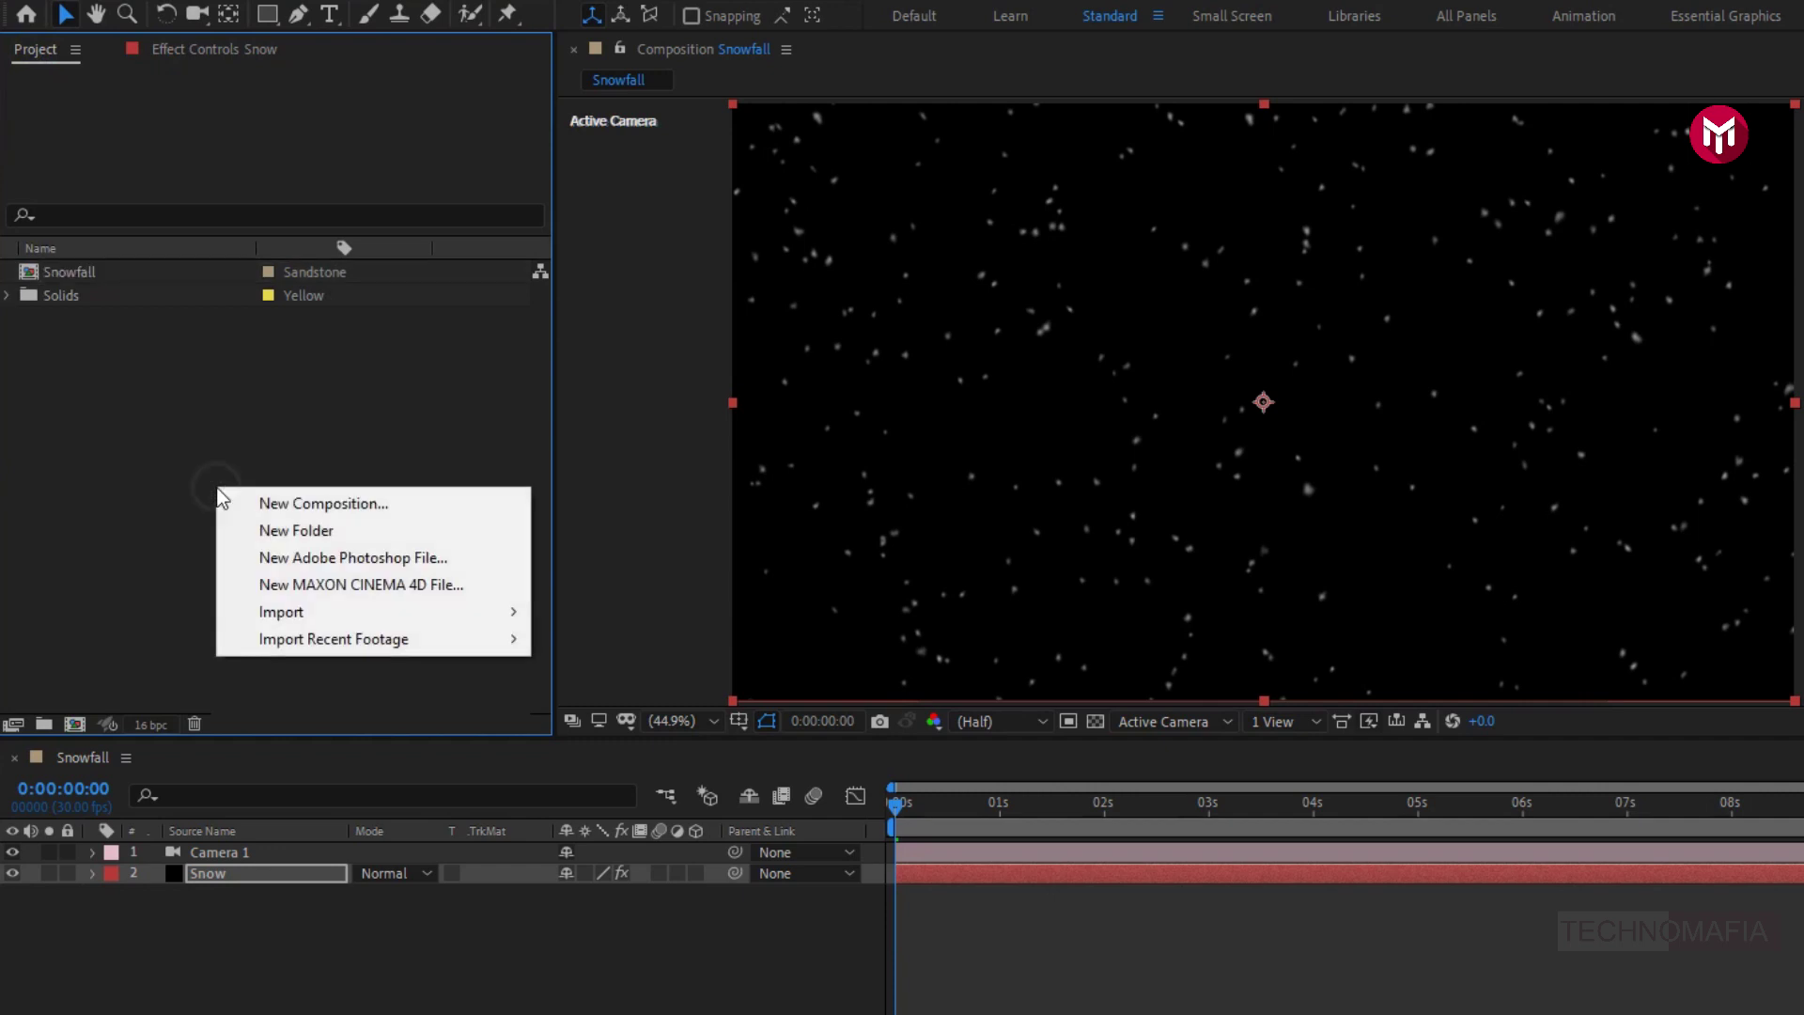
{"action": "mouse_move", "coordinate": [497, 622]}
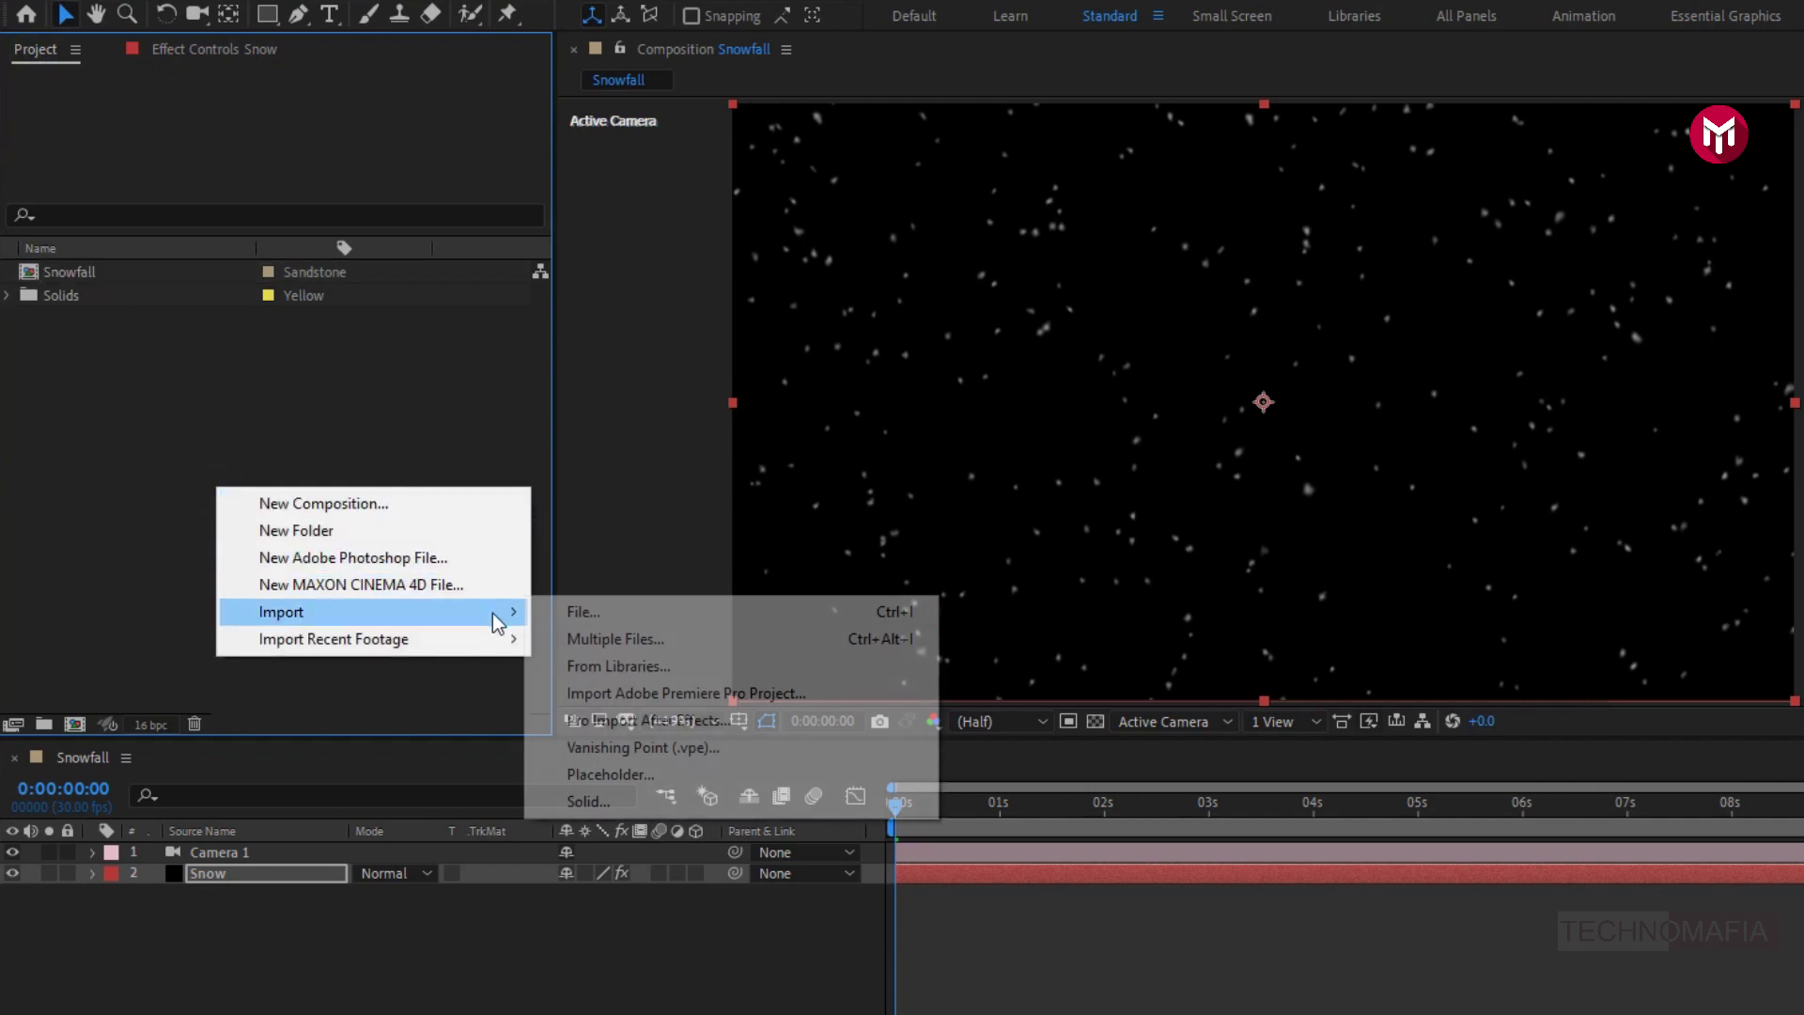
{"action": "left_click", "coordinate": [612, 617]}
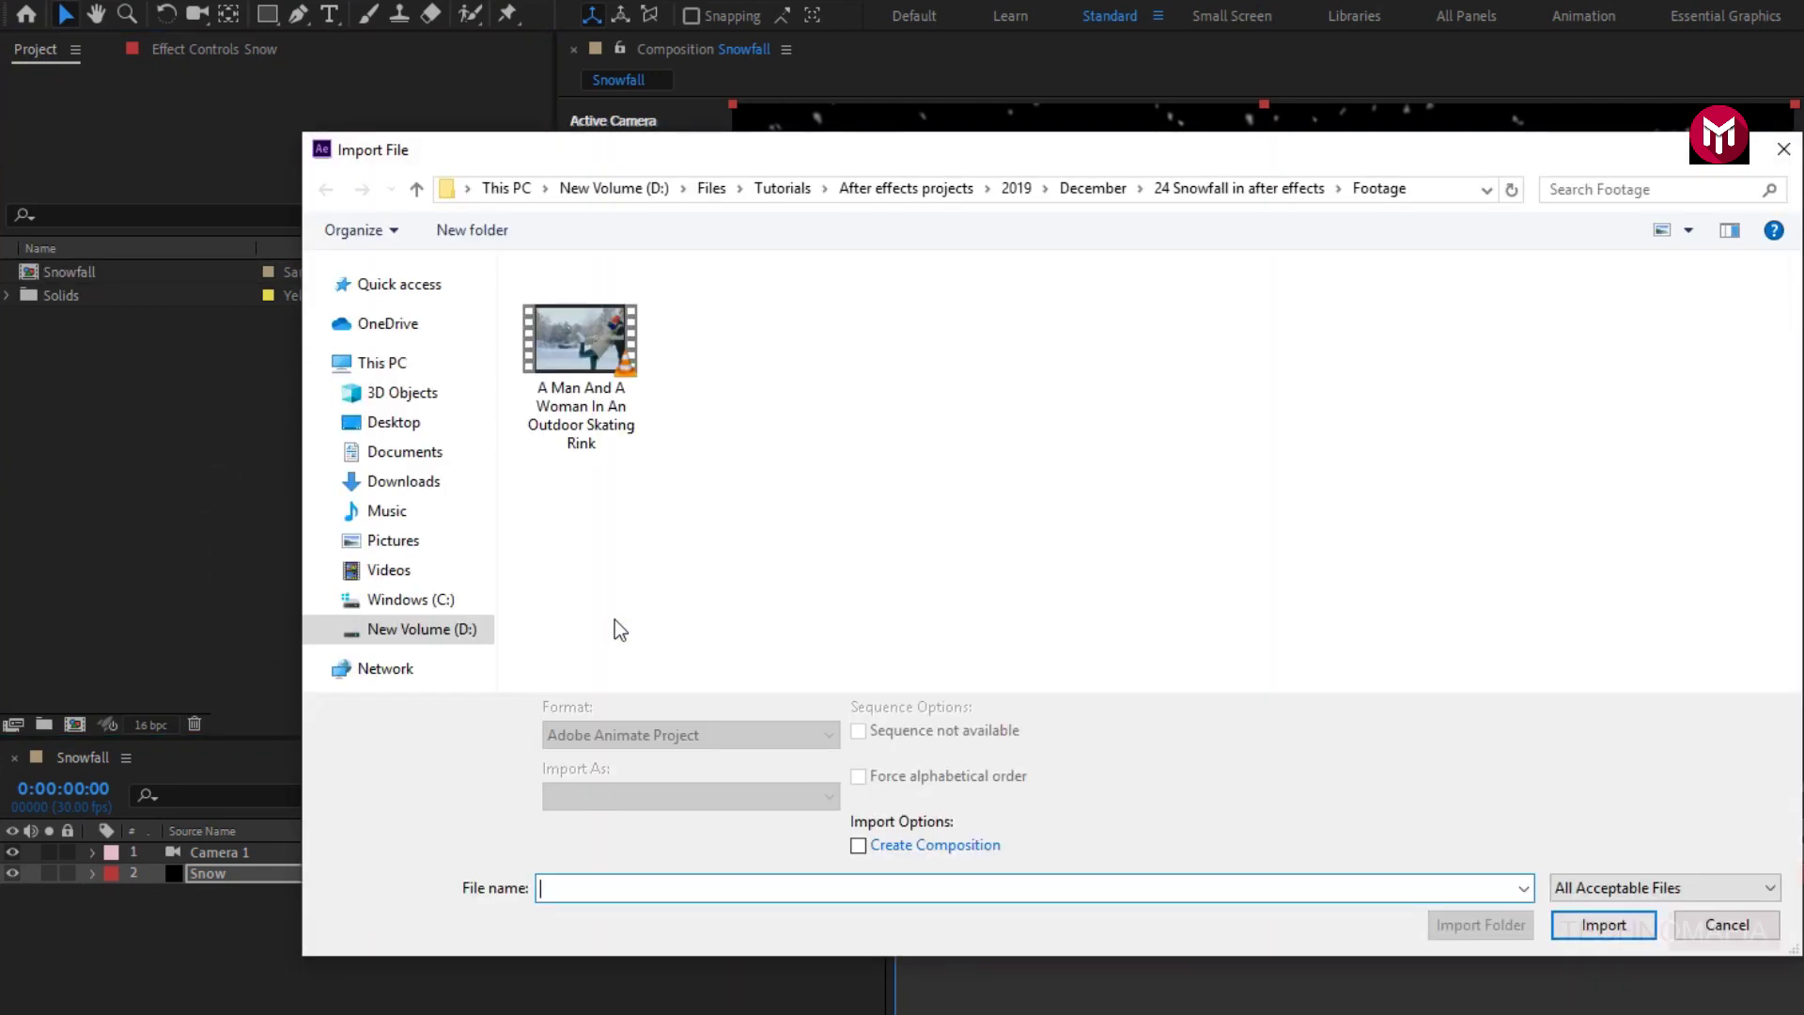
{"action": "left_click", "coordinate": [573, 358]}
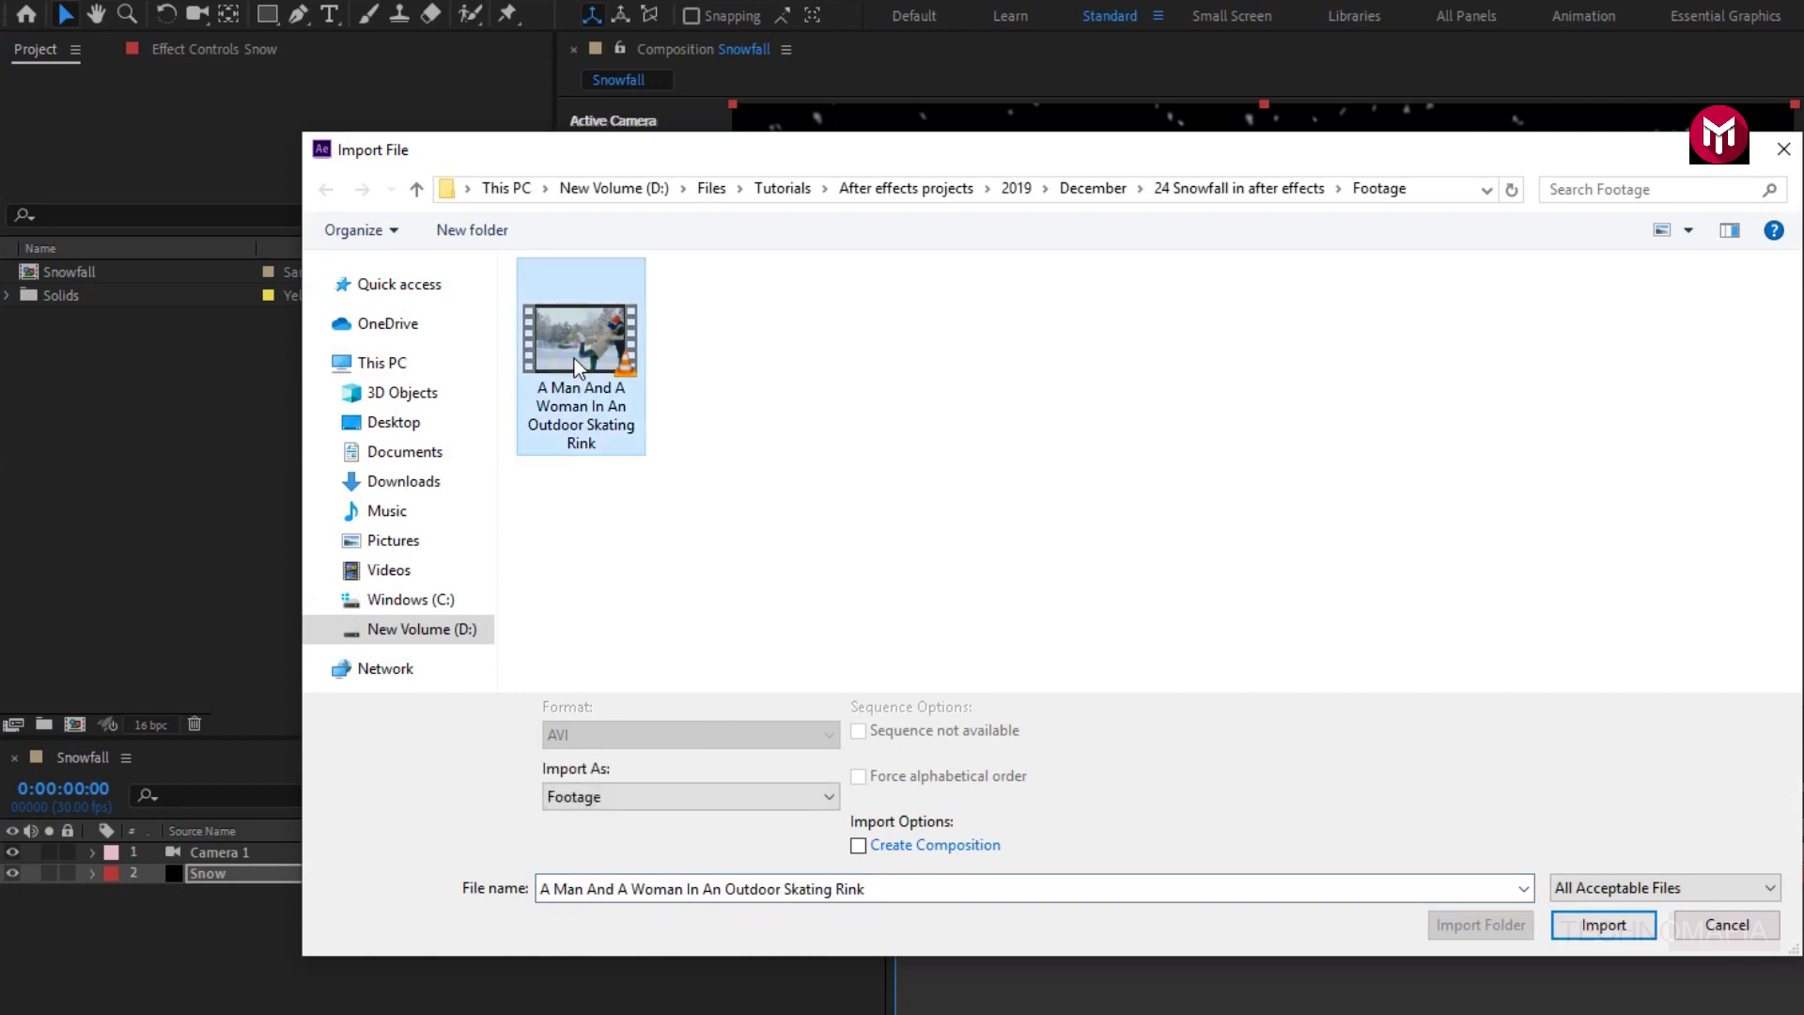
{"action": "left_click", "coordinate": [1603, 924]}
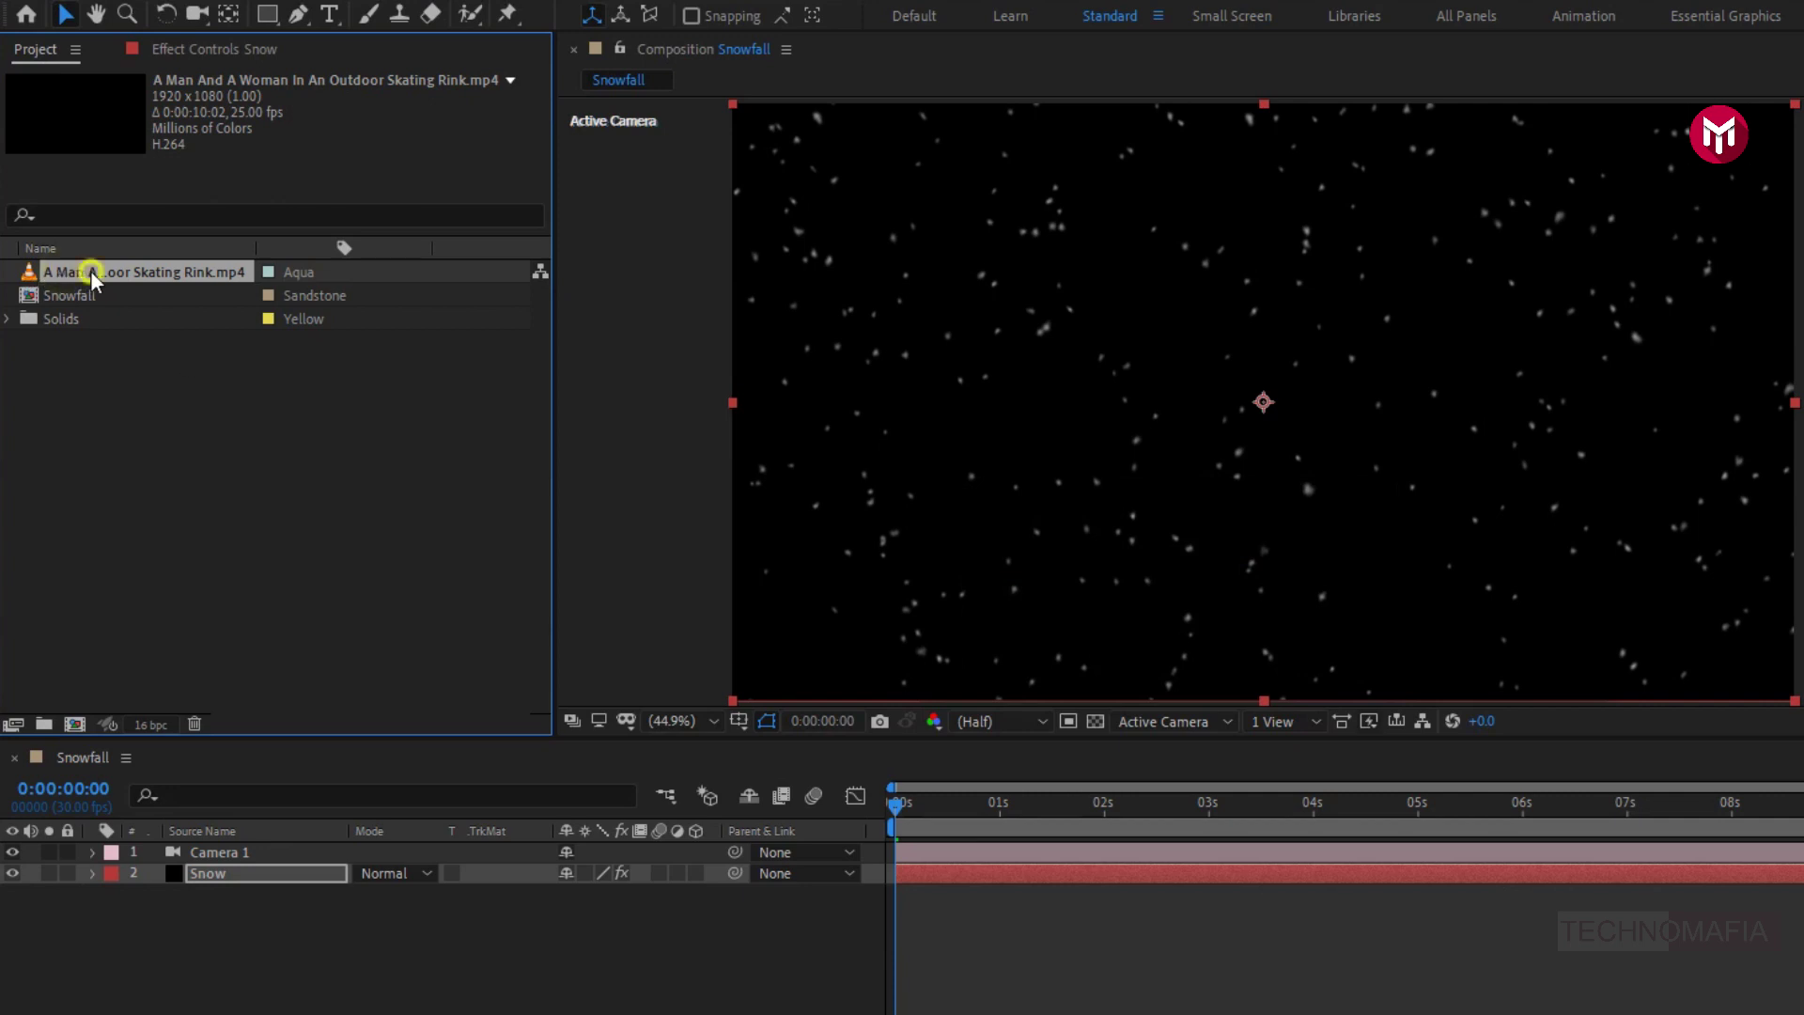
{"action": "left_click_drag", "start_coordinate": [226, 799], "coordinate": [241, 890]}
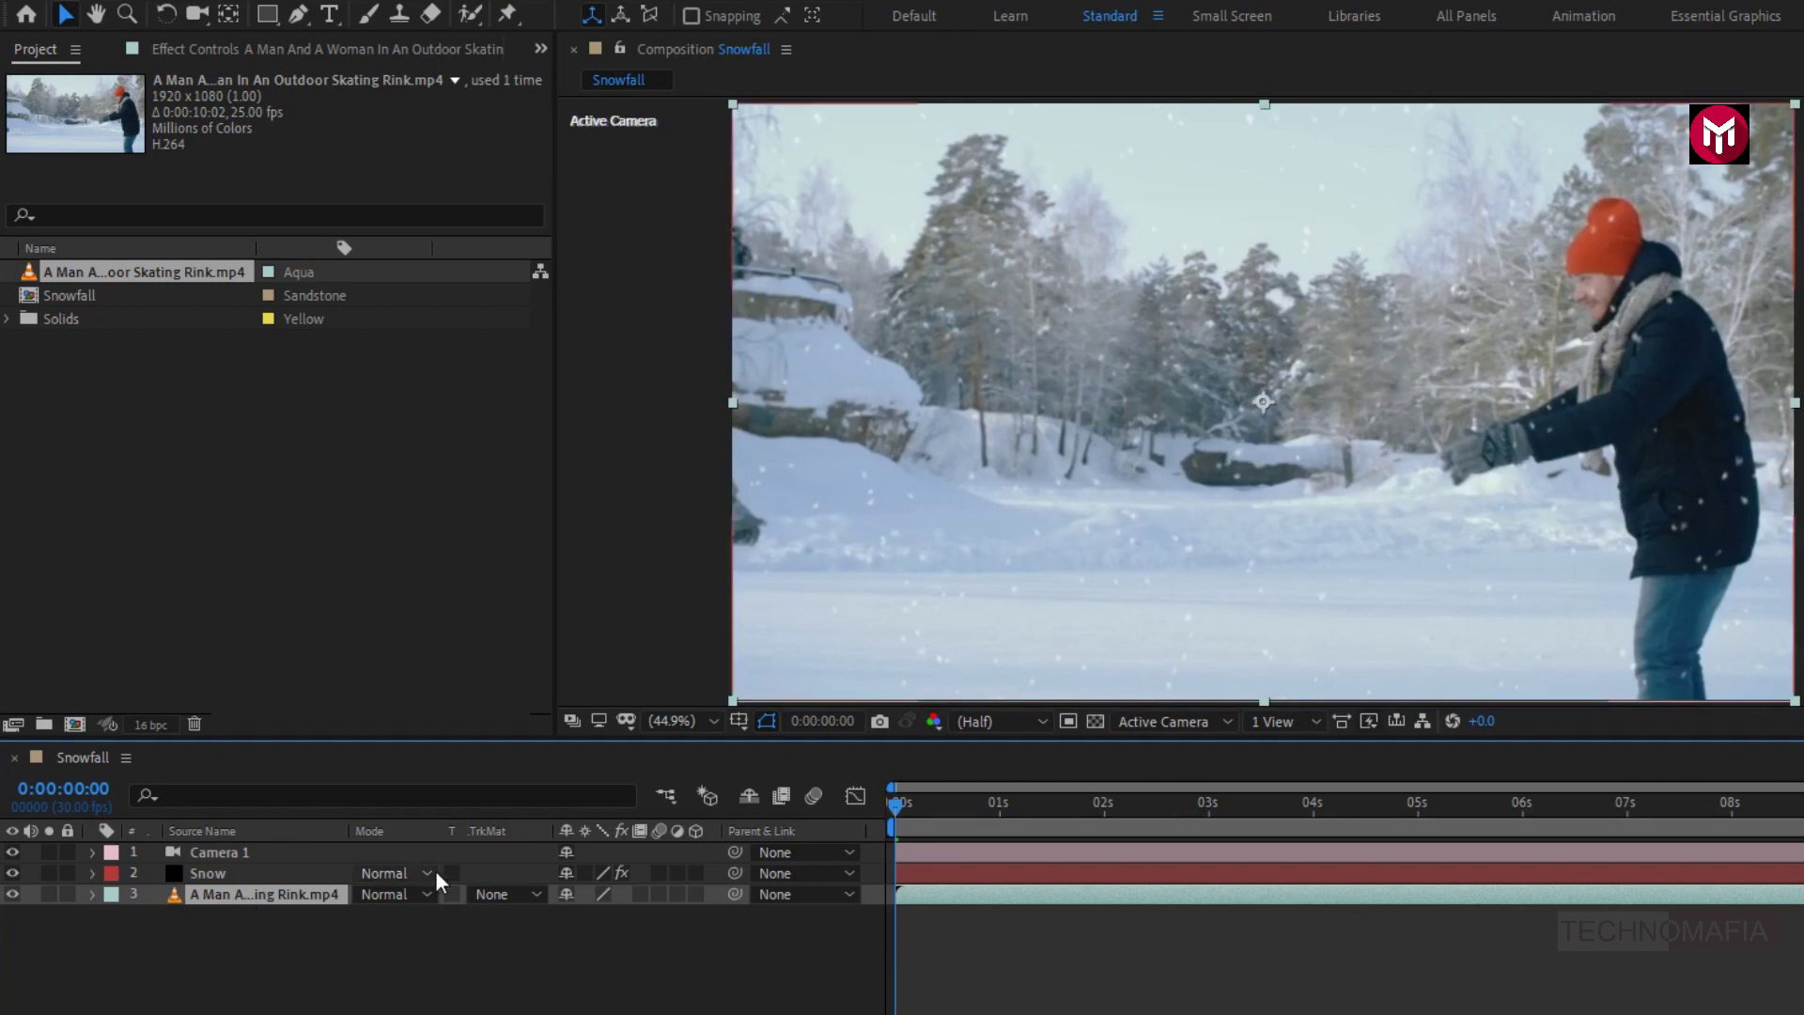
{"action": "left_click_drag", "start_coordinate": [968, 803], "coordinate": [1202, 806]}
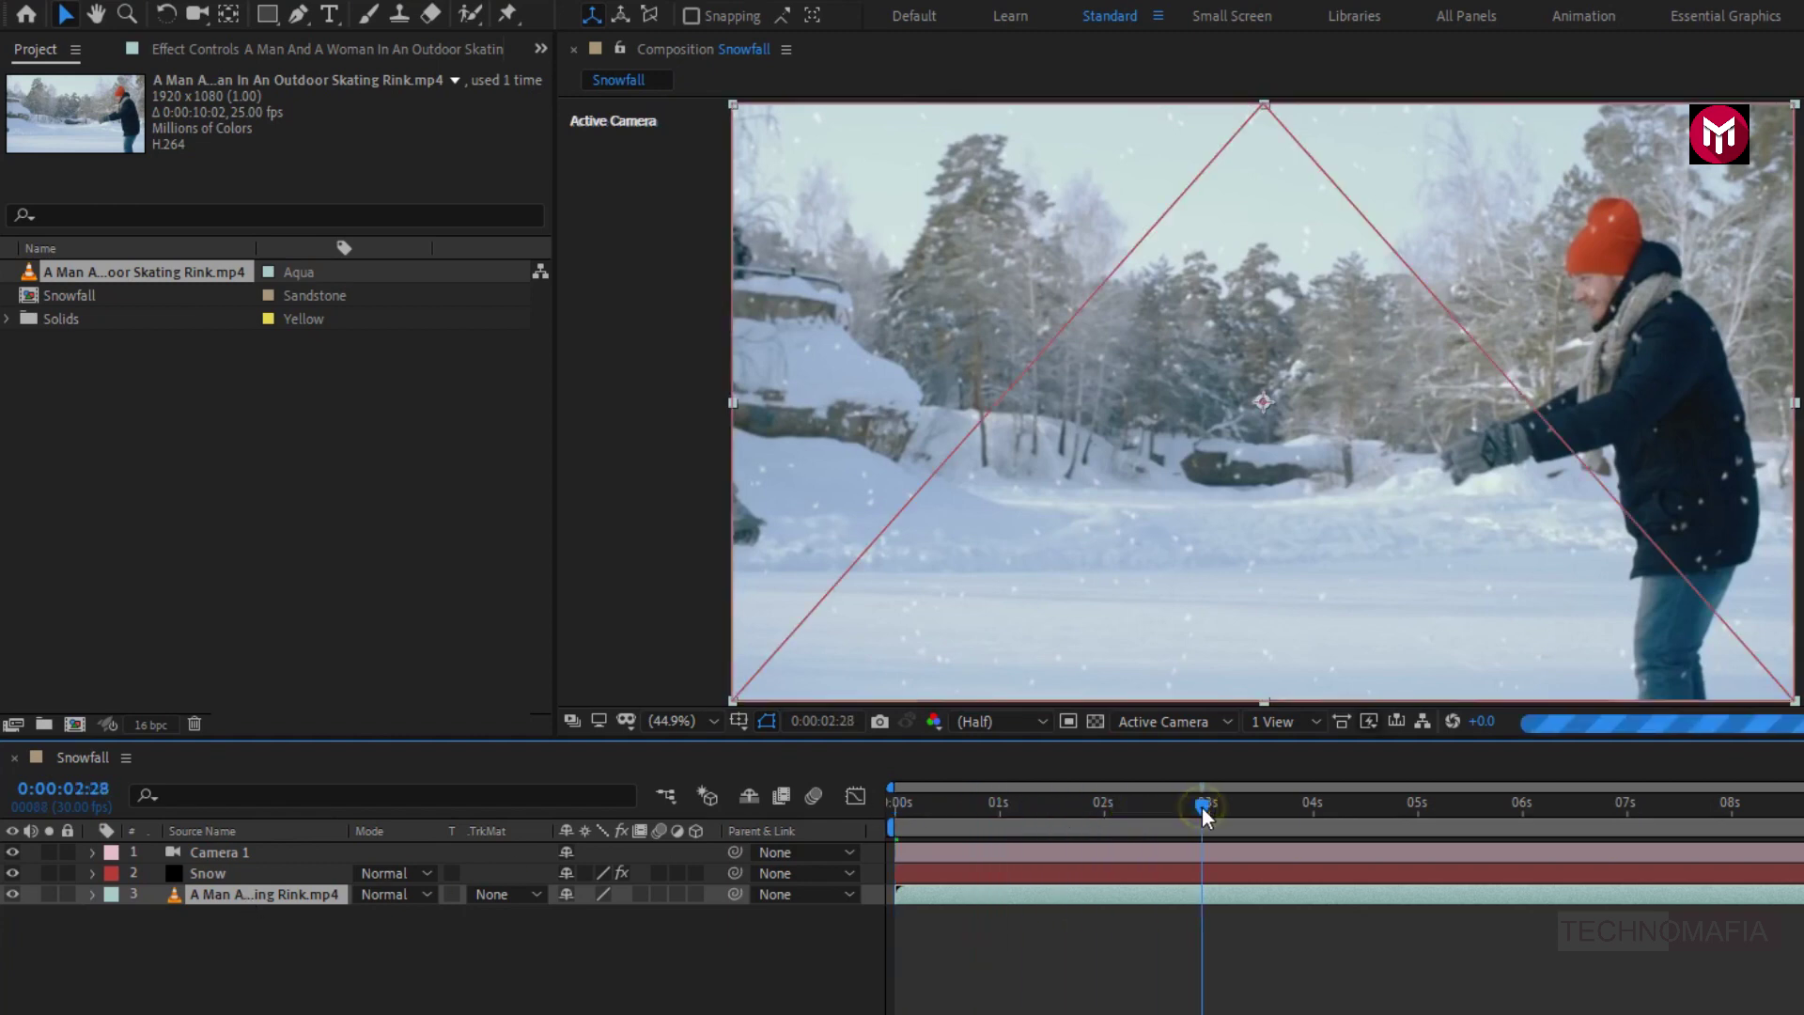
Set Particular's Particle color to the light blue-grey snow sampled from the footage, then return to the start
{"action": "left_click", "coordinate": [195, 873]}
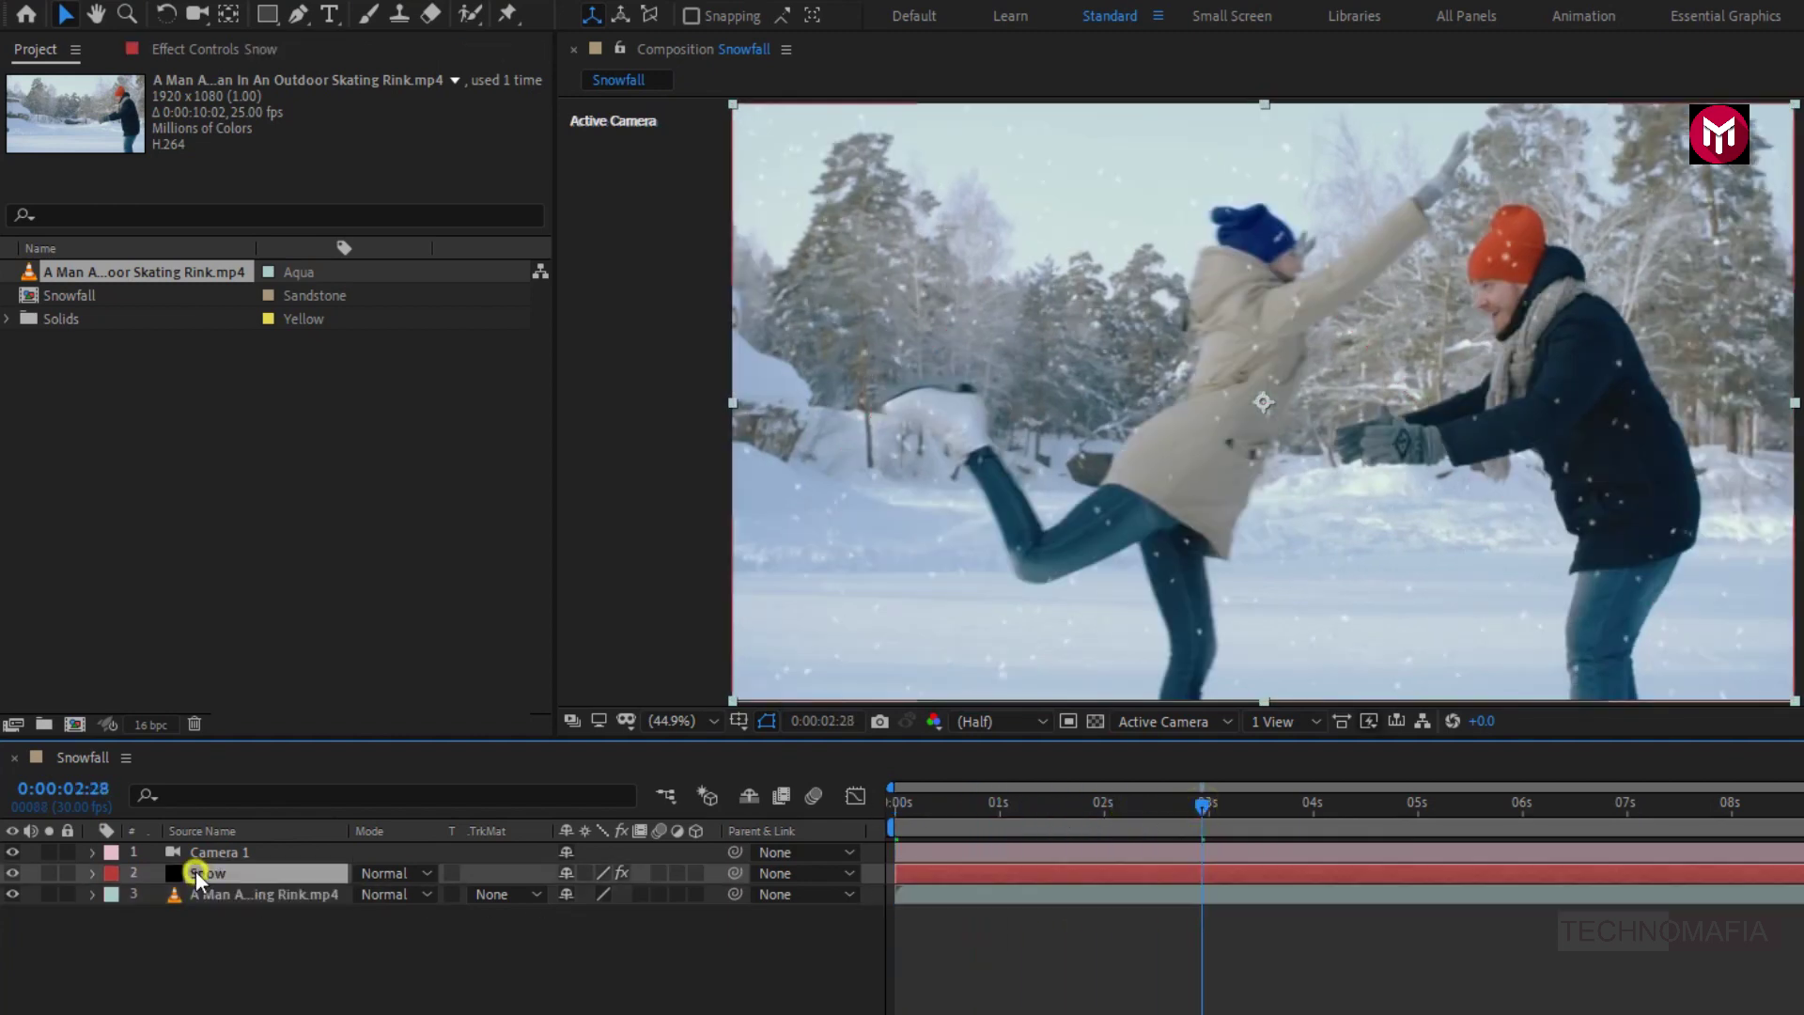
{"action": "left_click", "coordinate": [204, 48]}
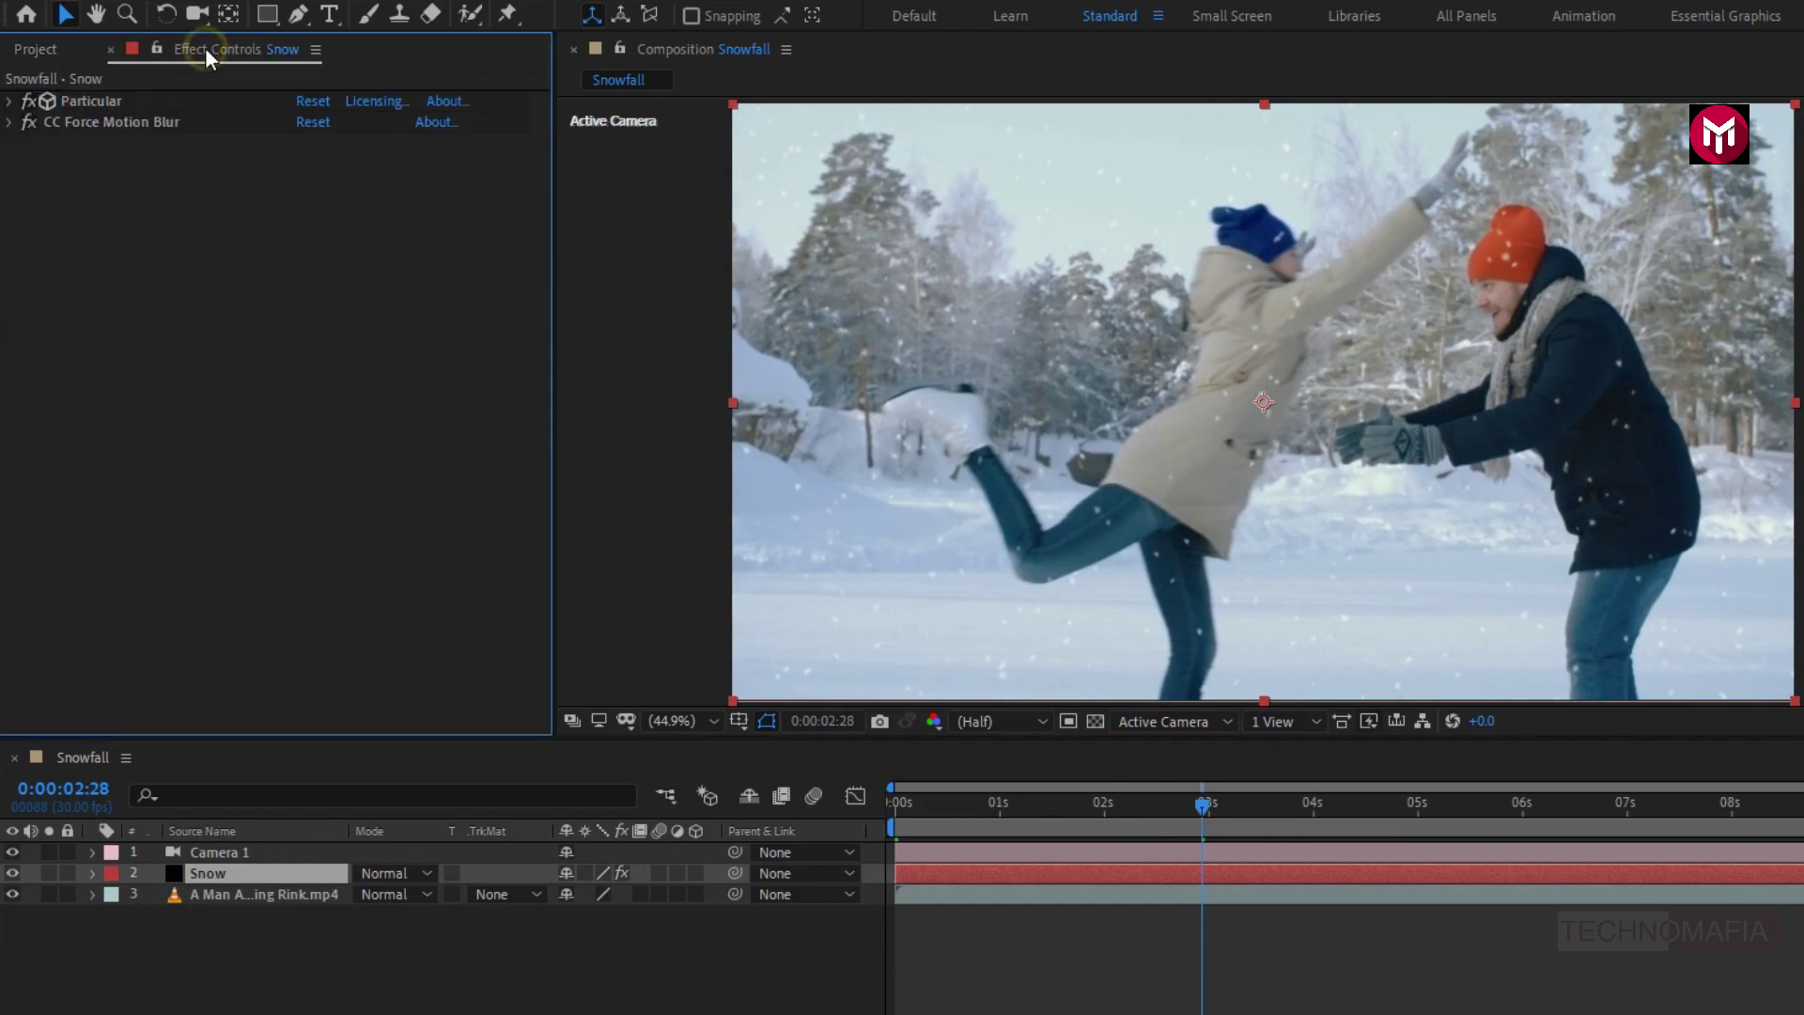
{"action": "left_click", "coordinate": [11, 101]}
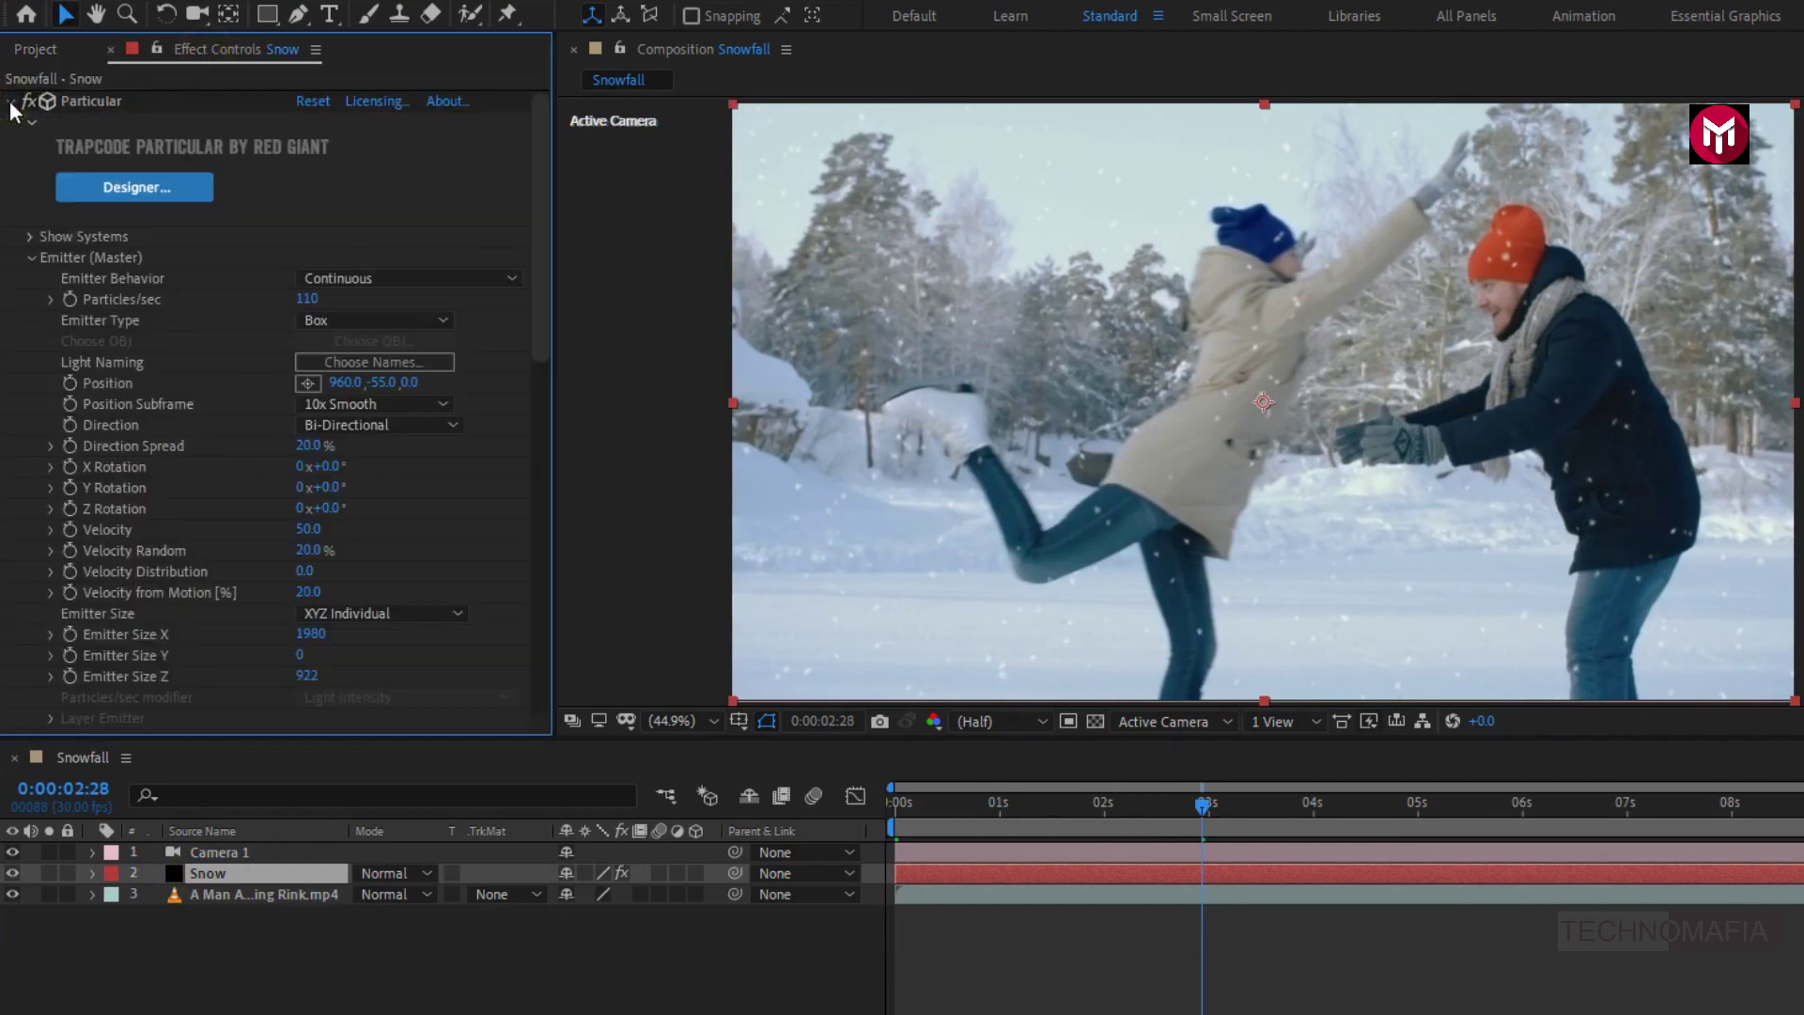
{"action": "left_click", "coordinate": [32, 257]}
{"action": "left_click", "coordinate": [32, 274]}
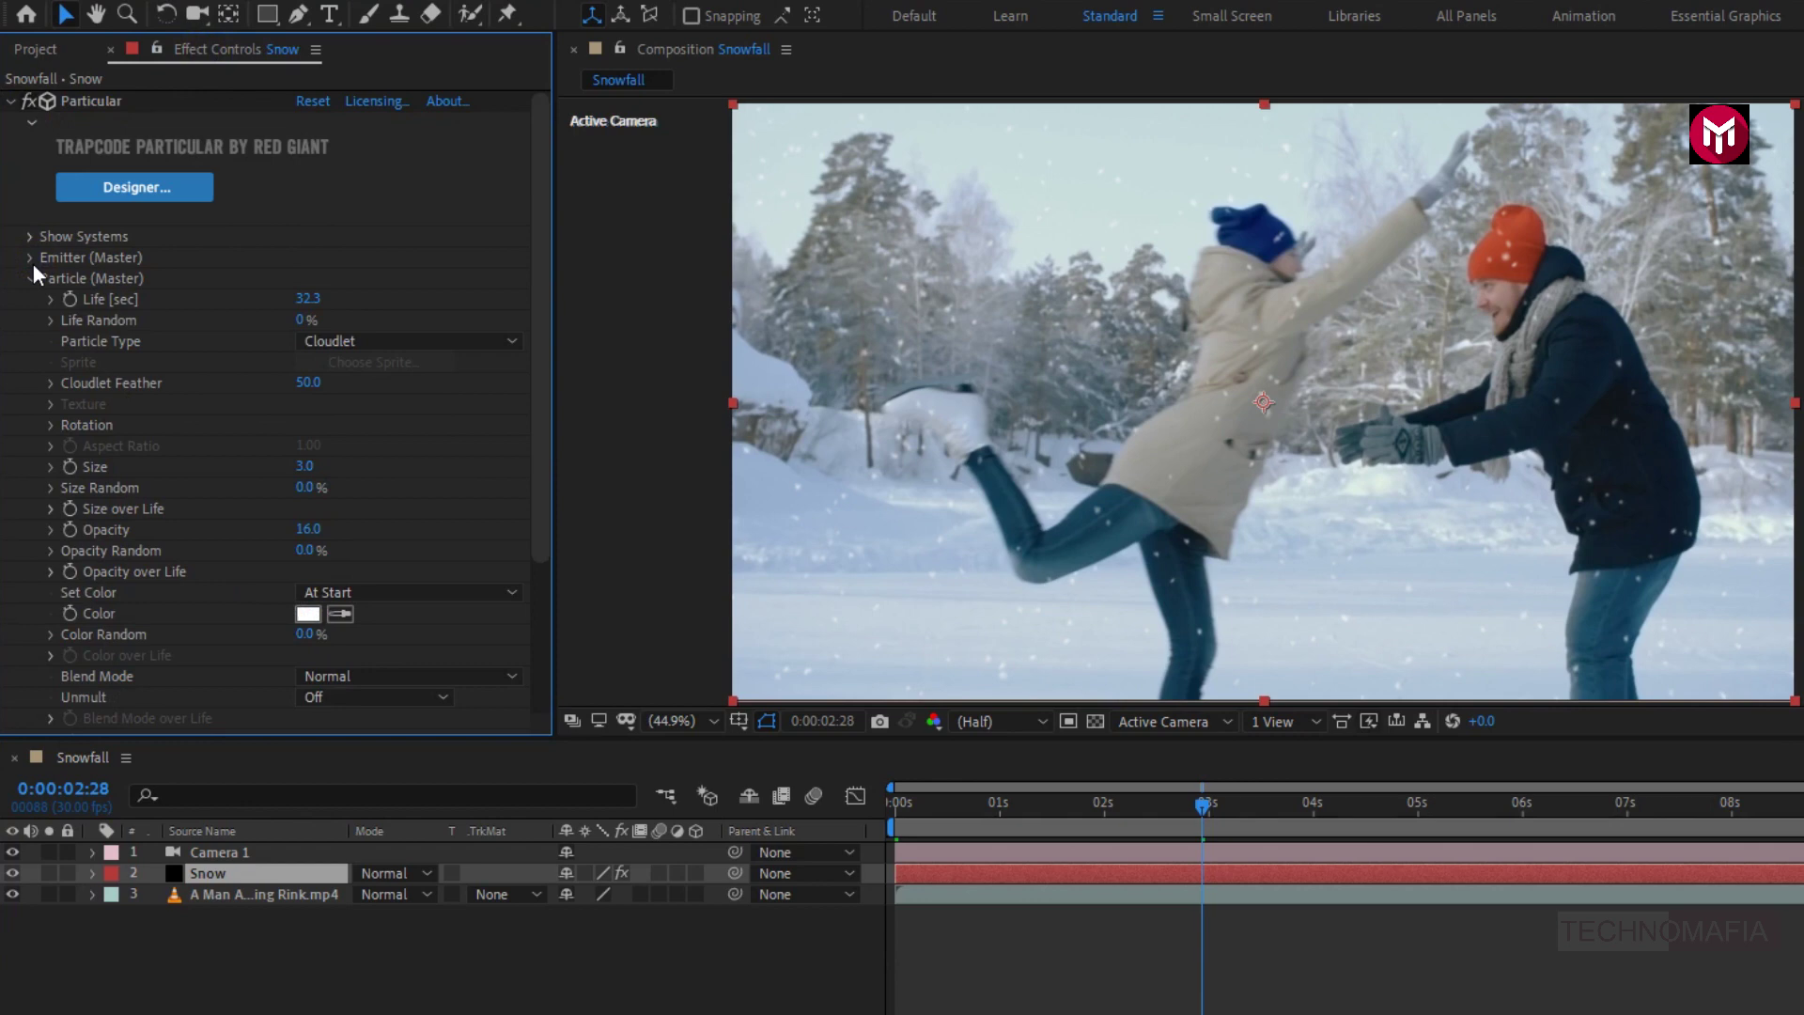
{"action": "scroll", "coordinate": [266, 528], "scroll_direction": "down", "scroll_amount": 2}
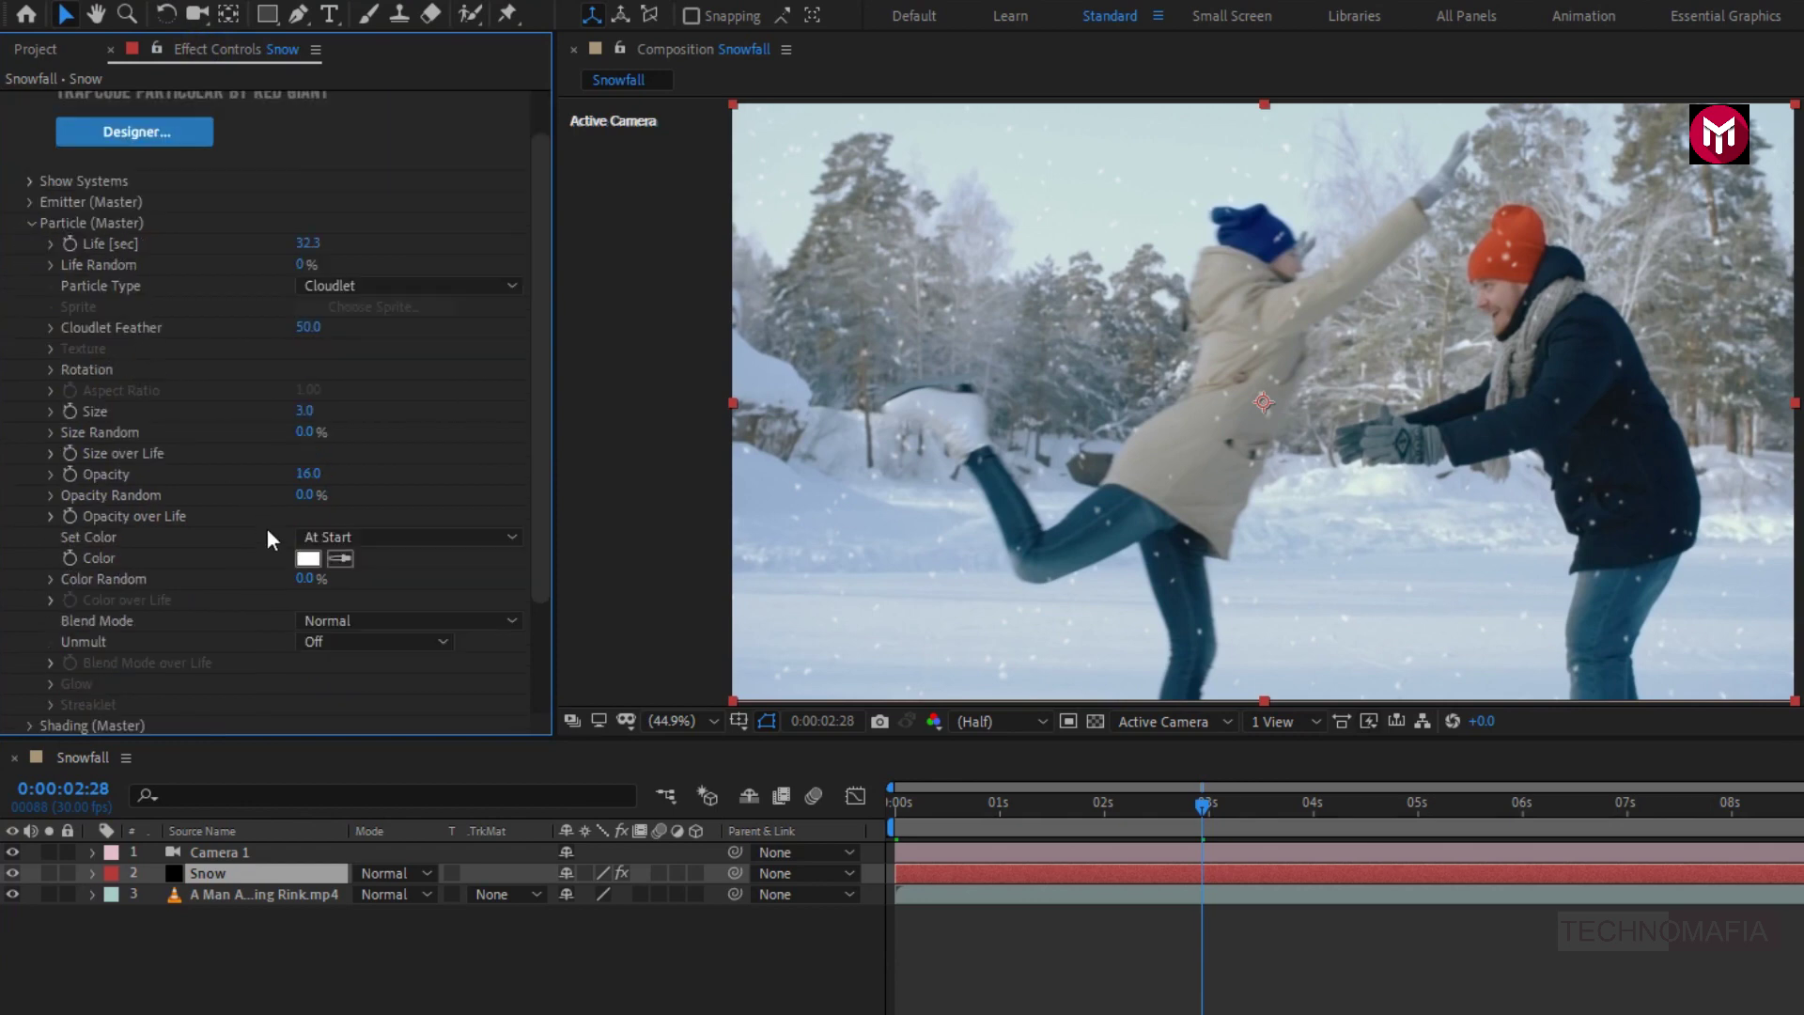
{"action": "left_click", "coordinate": [339, 561]}
{"action": "left_click", "coordinate": [879, 676]}
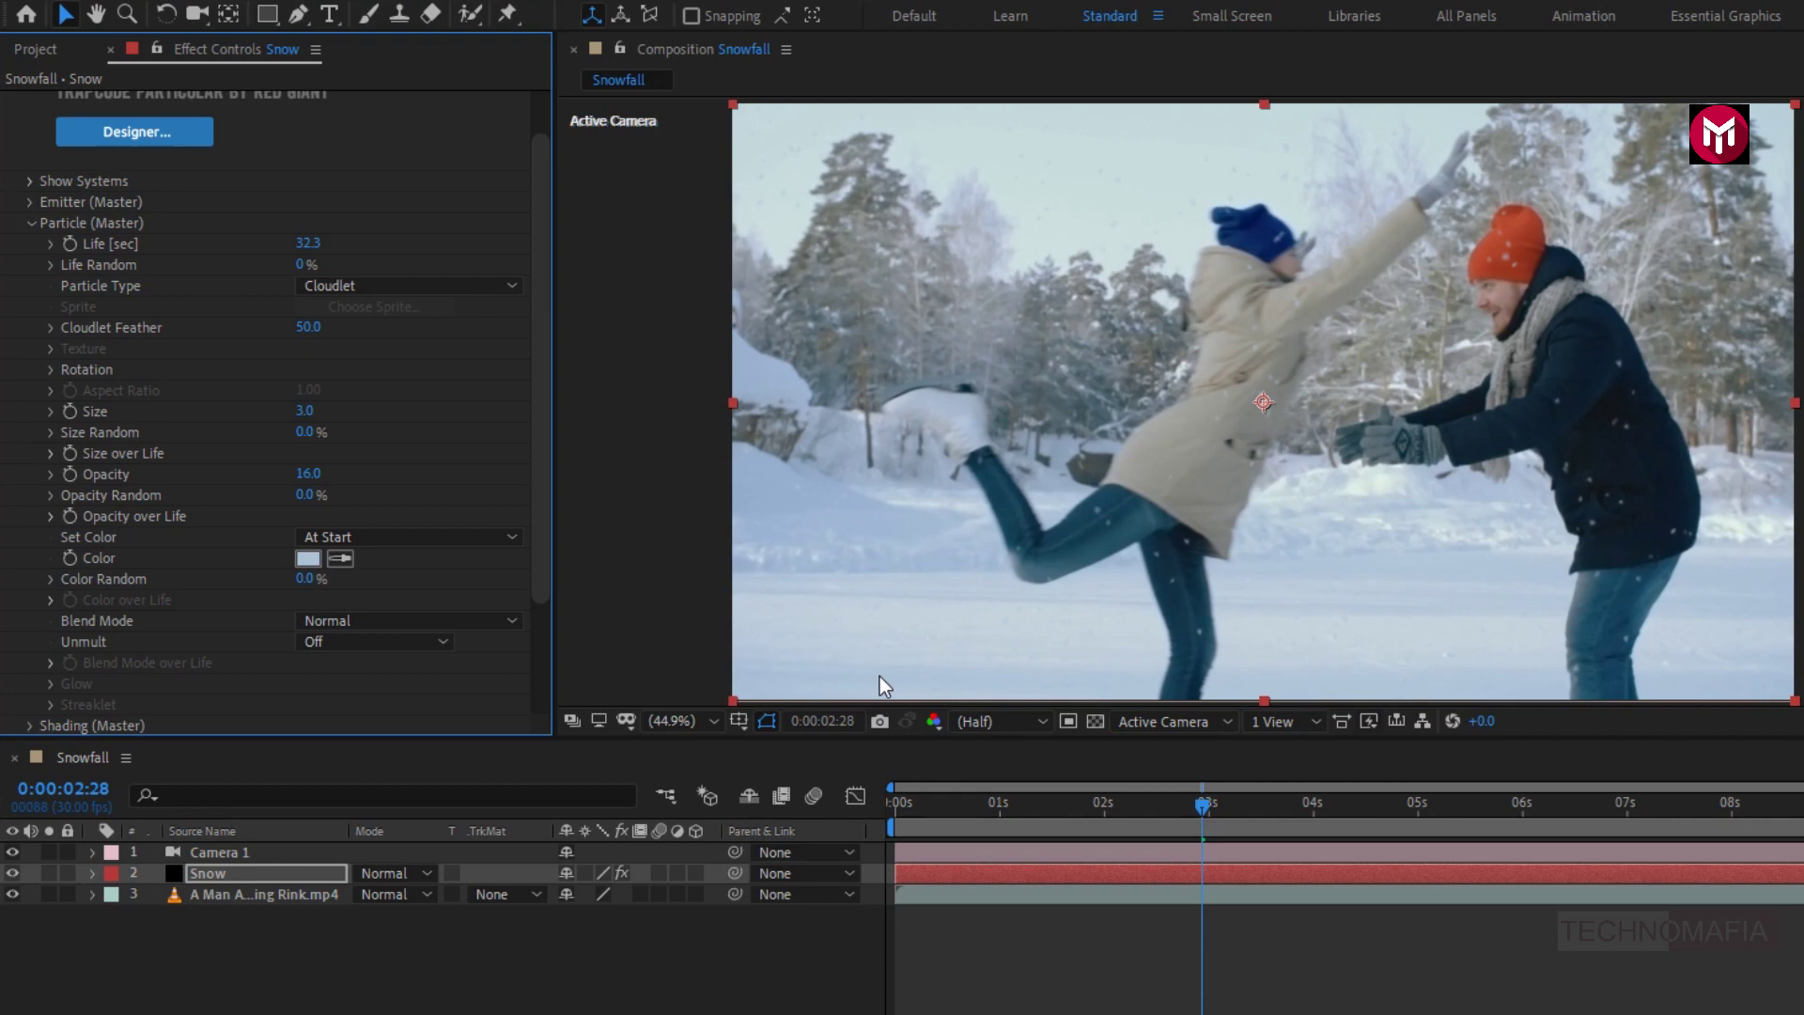
{"action": "left_click", "coordinate": [894, 802]}
{"action": "key", "text": "space"}
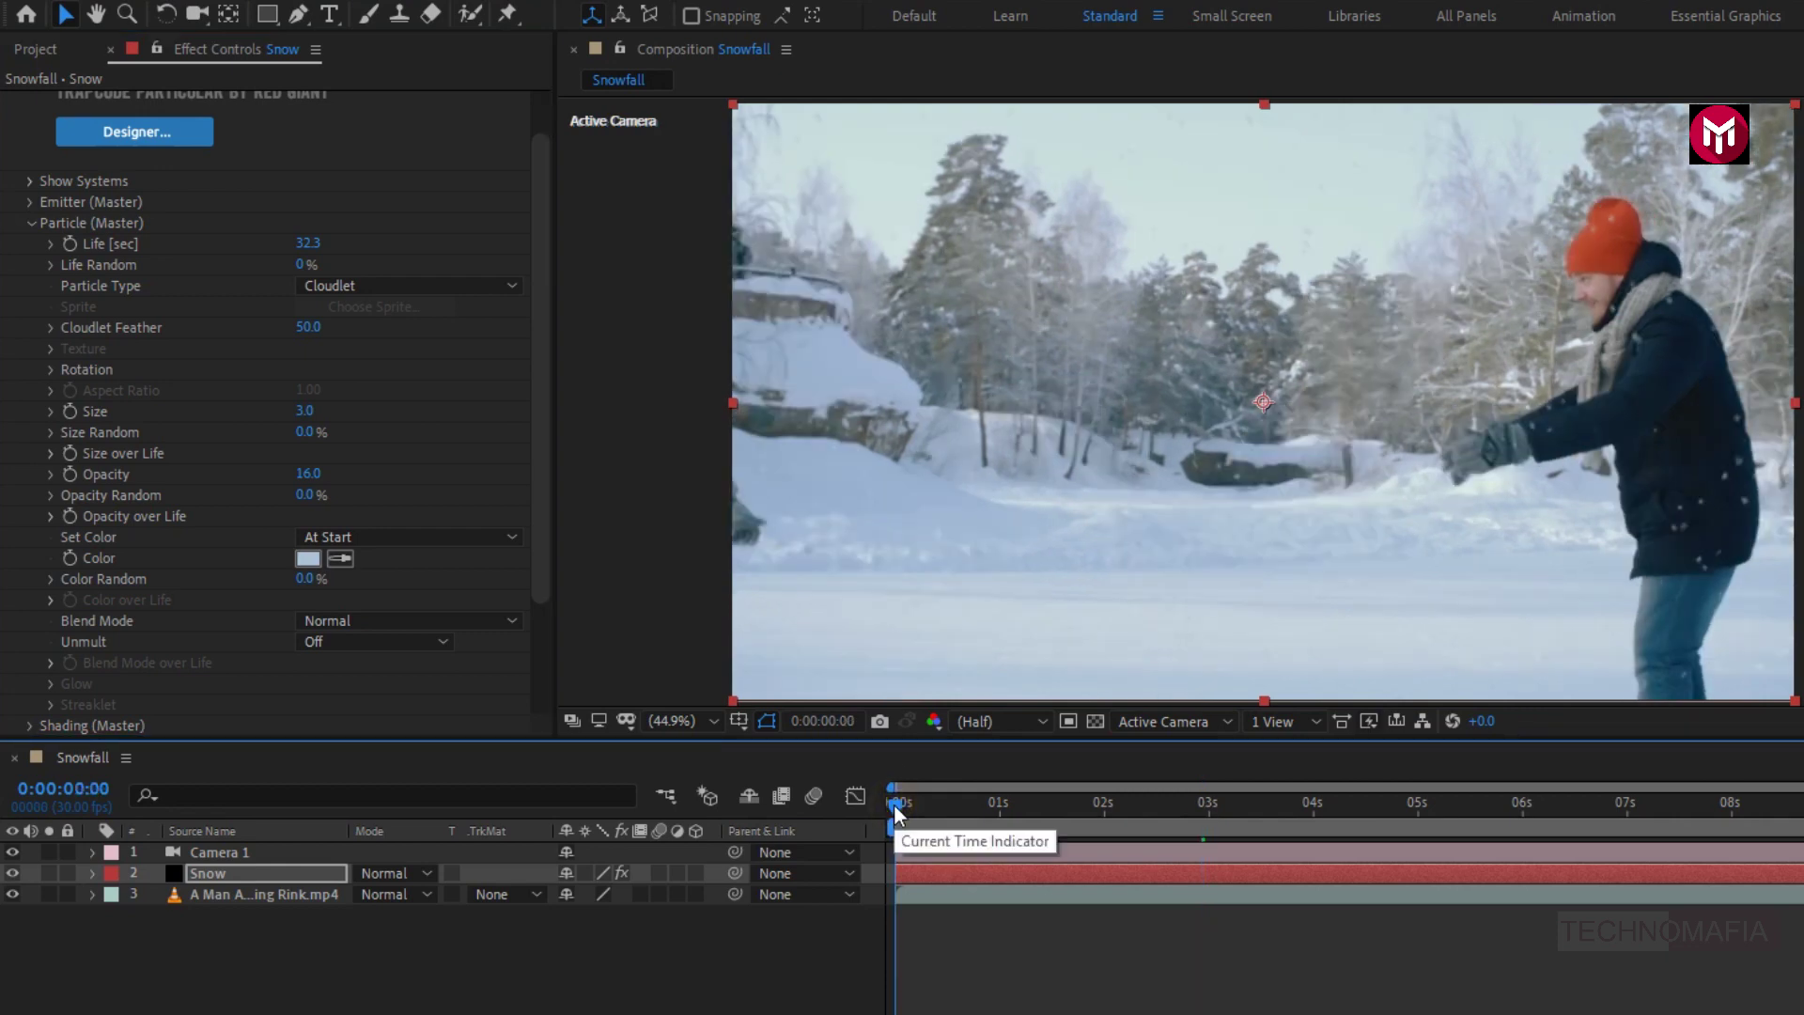